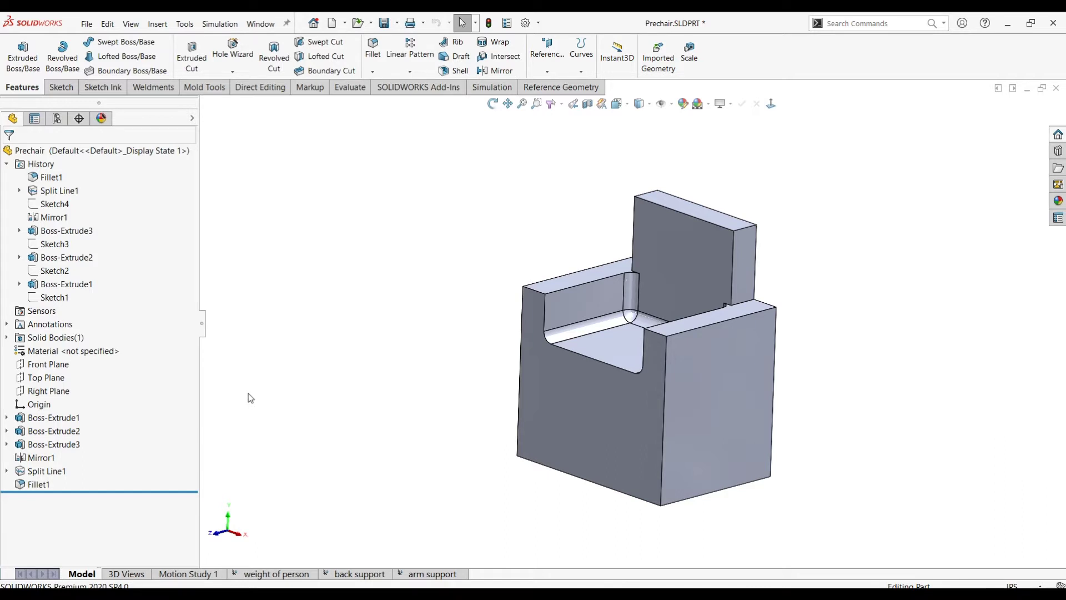
# Step: Review the fixtures in the weight of person study, examining which chair faces the ground fixture holds
pyautogui.moveTo(328, 437); pyautogui.dragTo(351, 422, button='middle')
pyautogui.scroll(2, 353, 417)
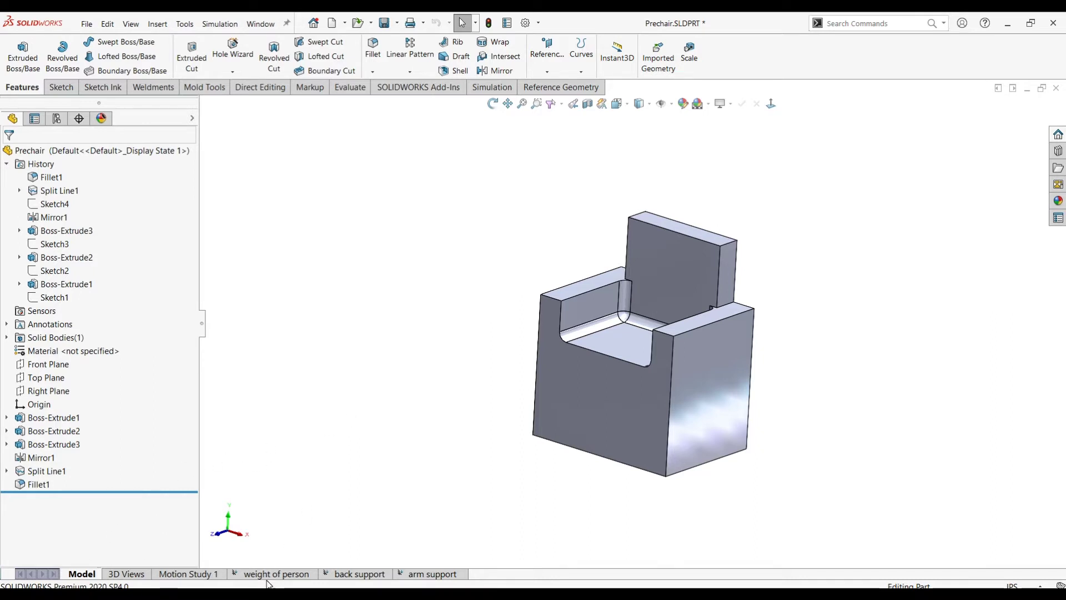
pyautogui.click(266, 576)
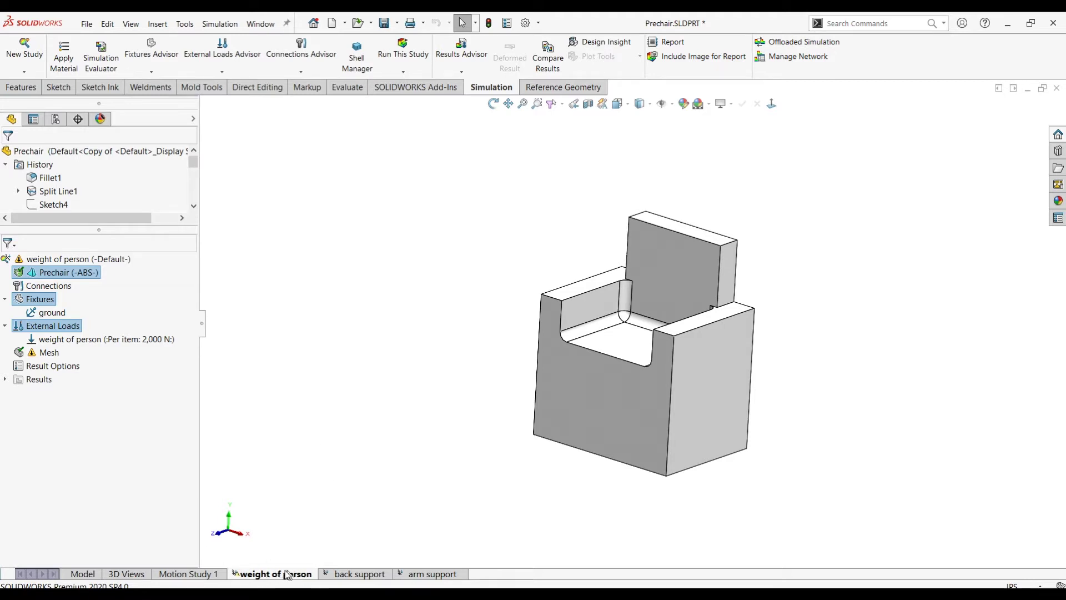
pyautogui.click(35, 300)
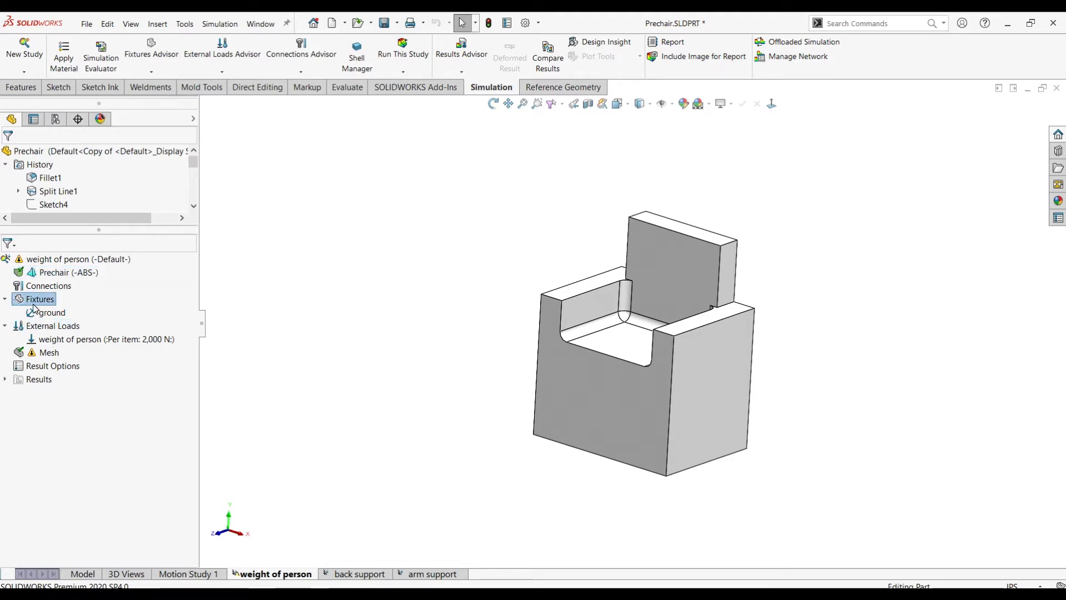
pyautogui.click(52, 324)
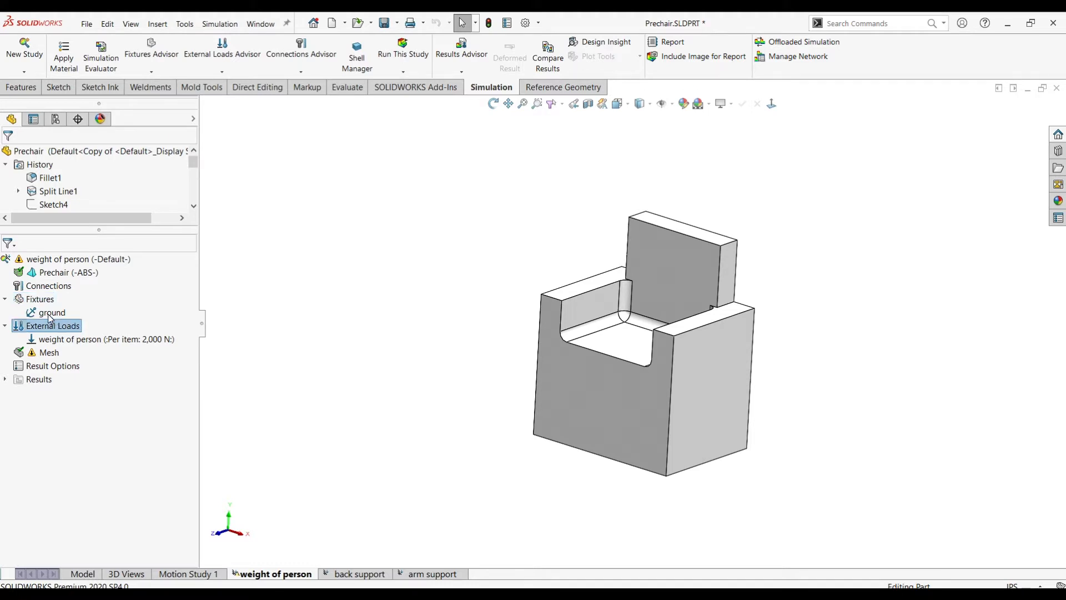
pyautogui.doubleClick(50, 315)
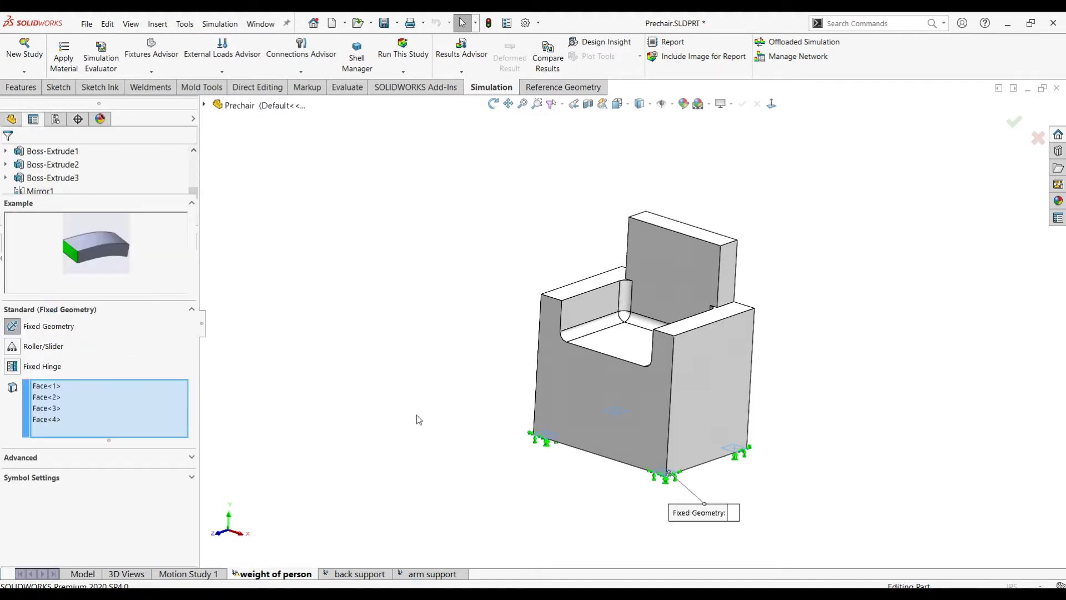
pyautogui.moveTo(464, 464)
pyautogui.mouseDown(button='middle')
pyautogui.moveTo(465, 274)
pyautogui.moveTo(465, 430)
pyautogui.moveTo(440, 462)
pyautogui.moveTo(464, 474)
pyautogui.mouseUp(button='middle')
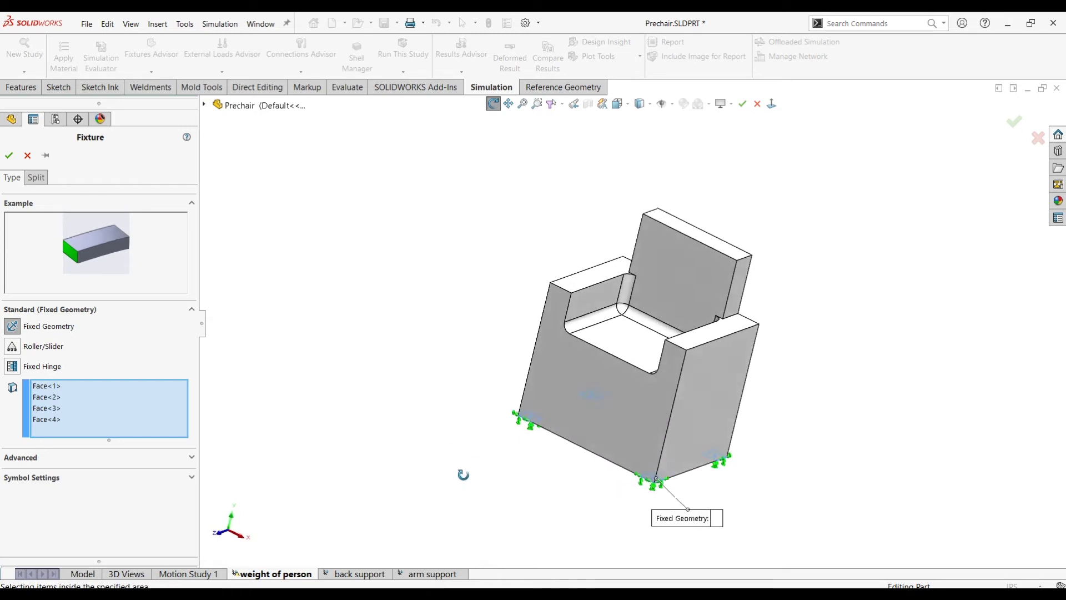
pyautogui.click(29, 153)
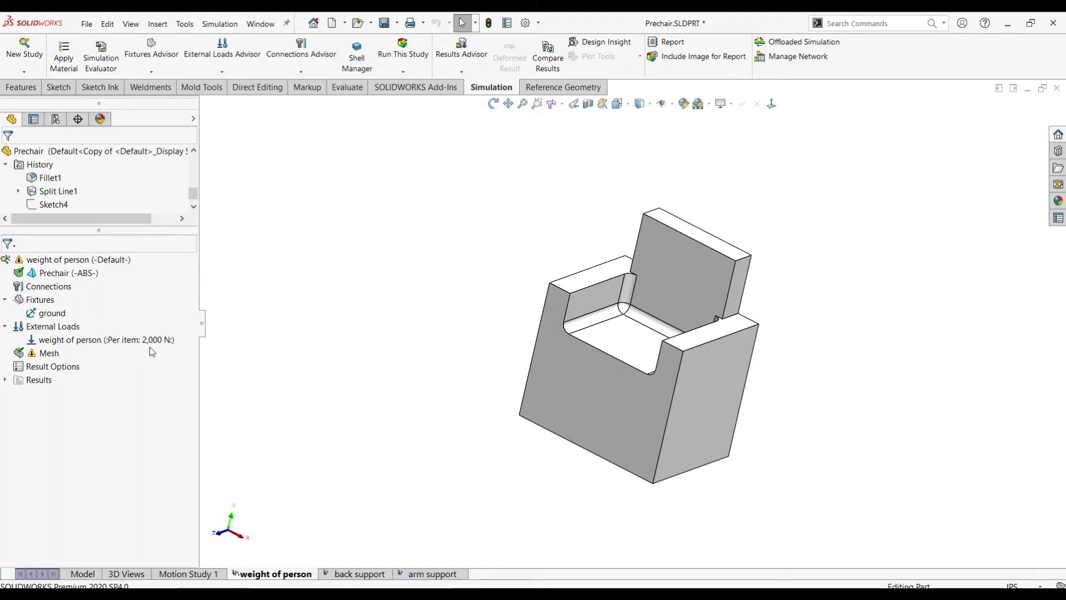
# Step: In the back support study, open the back support force and turn on the display of simulation symbols
pyautogui.click(358, 576)
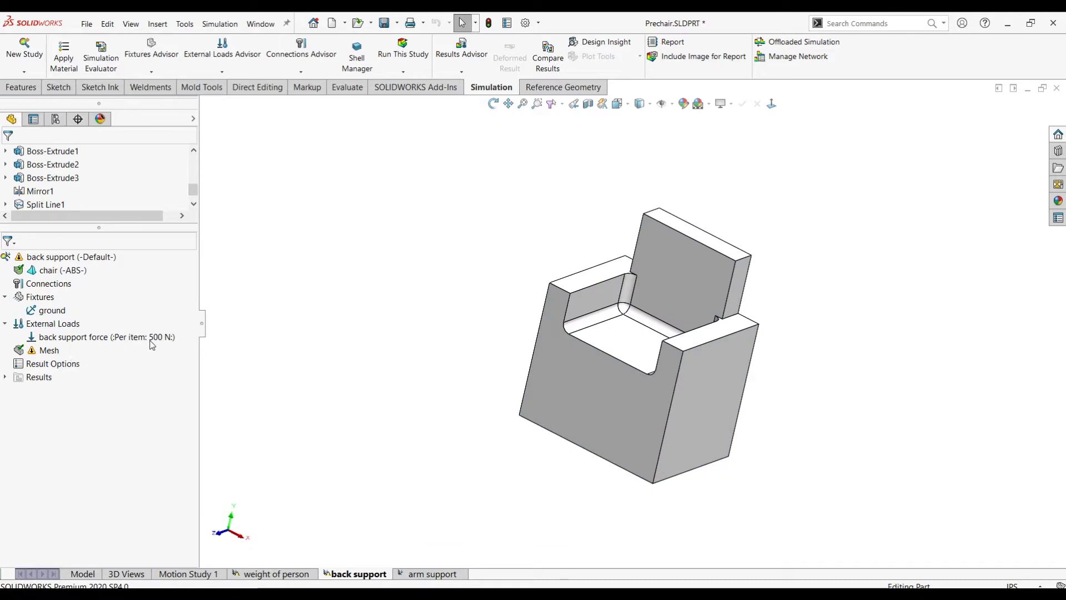
pyautogui.click(115, 337)
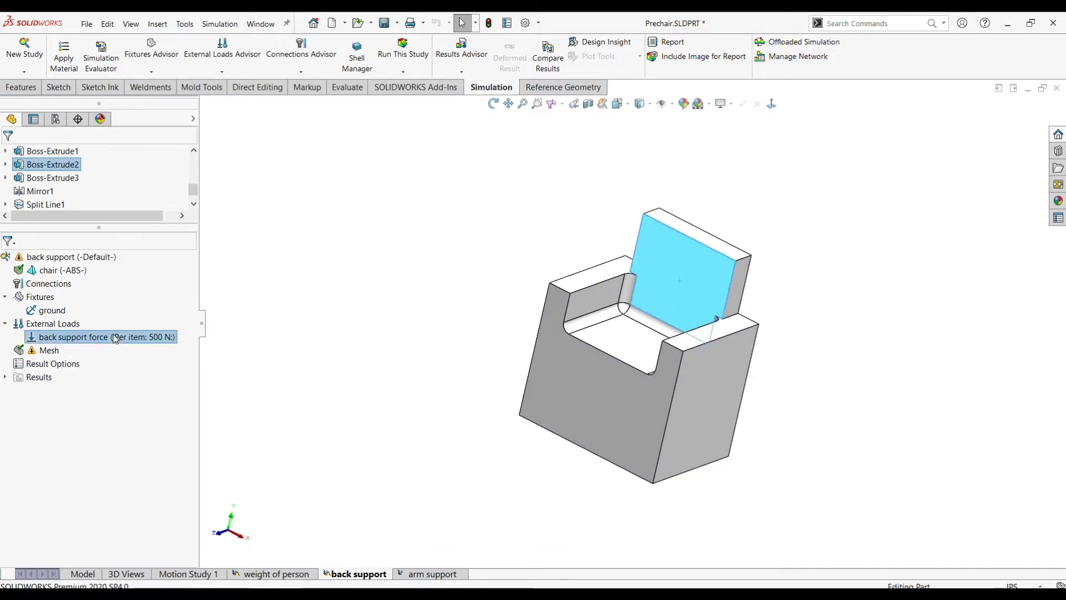
pyautogui.click(674, 105)
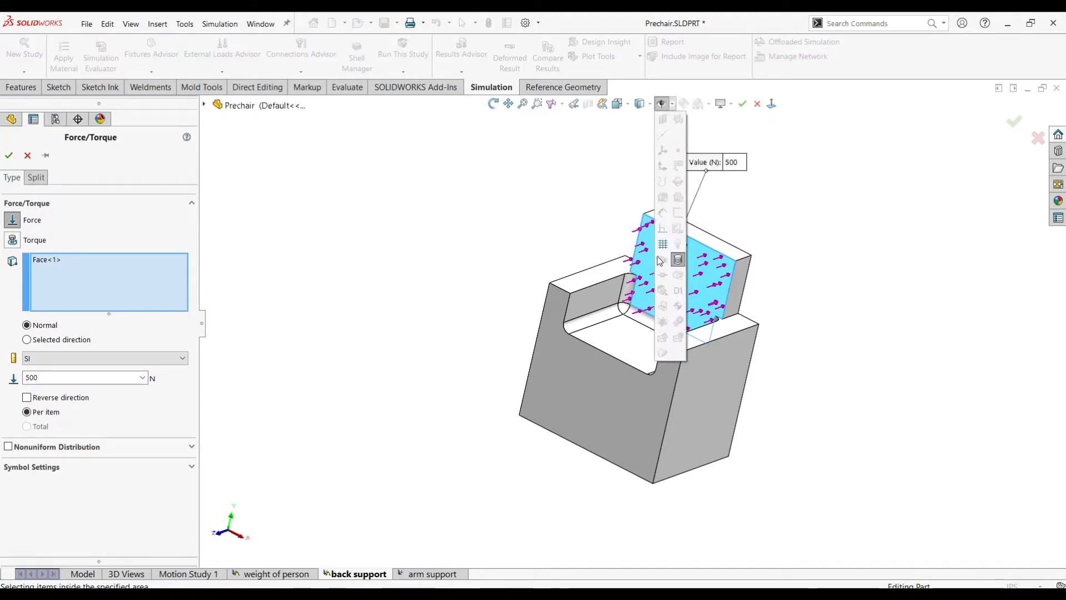
pyautogui.click(672, 104)
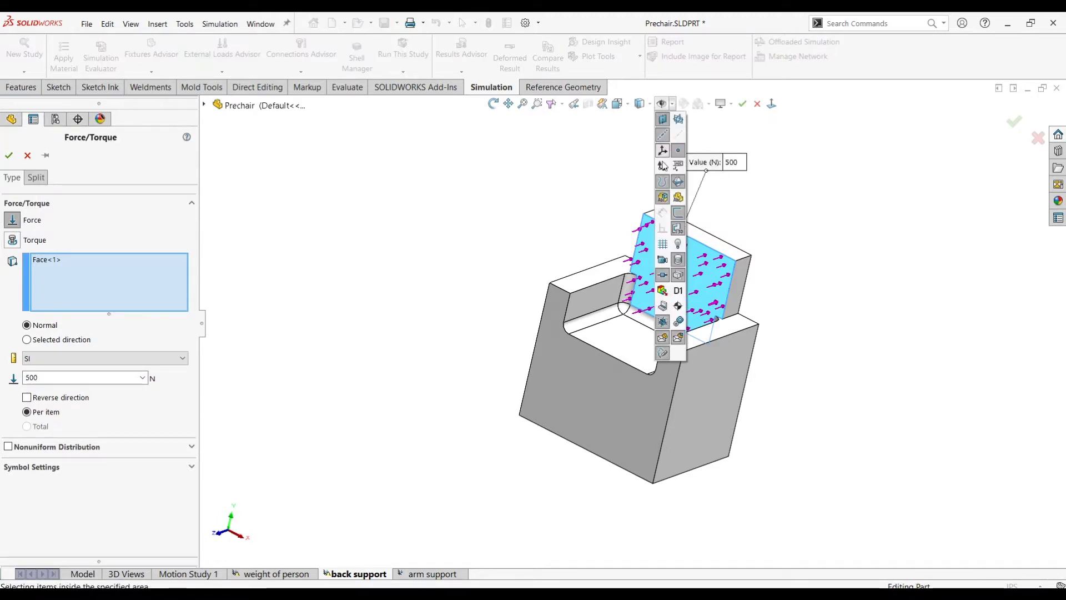
pyautogui.click(662, 291)
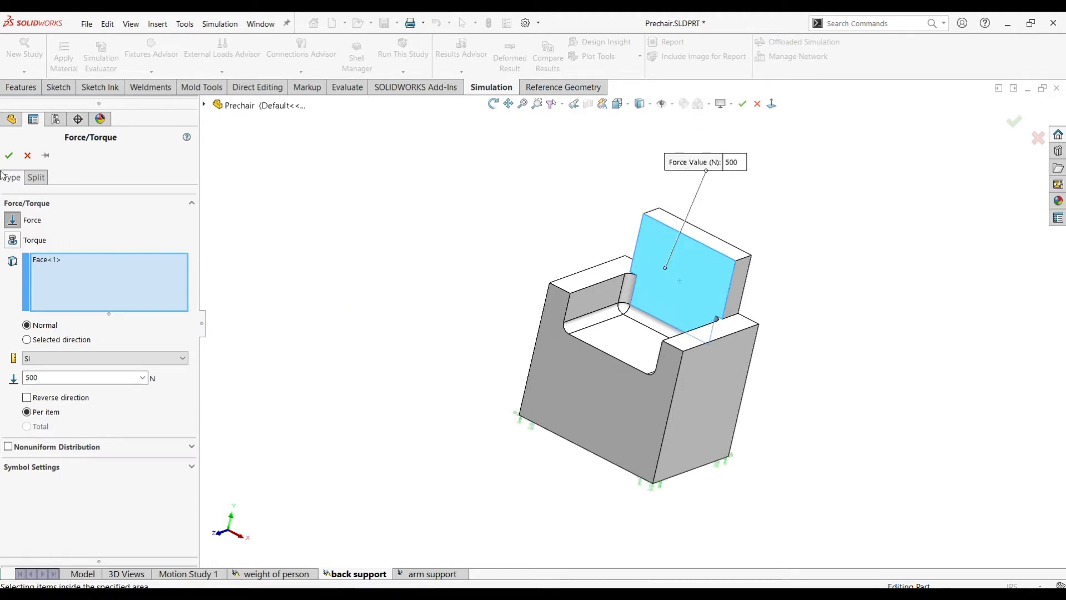
pyautogui.press('Return')
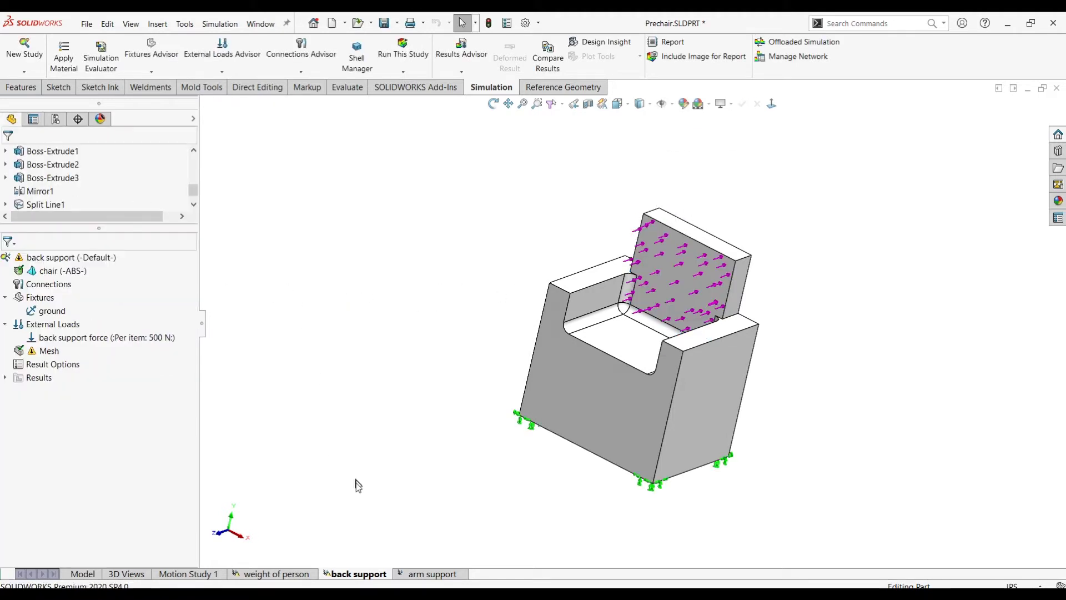
# Step: Examine the load and fixture symbols on the chair in the back support, weight of person and arm support studies
pyautogui.click(422, 573)
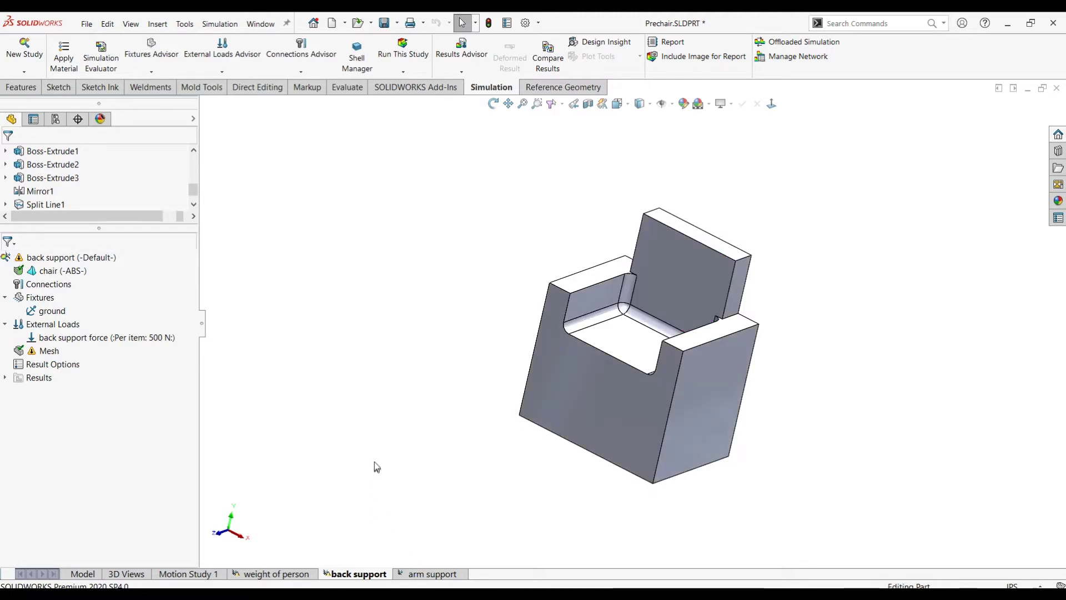
pyautogui.click(359, 573)
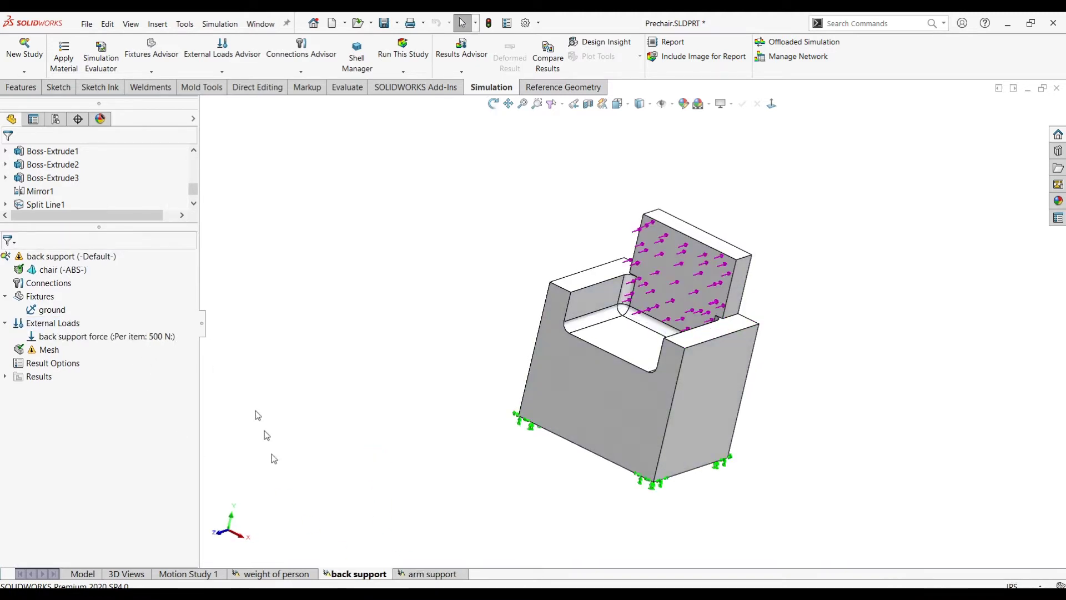
pyautogui.click(265, 574)
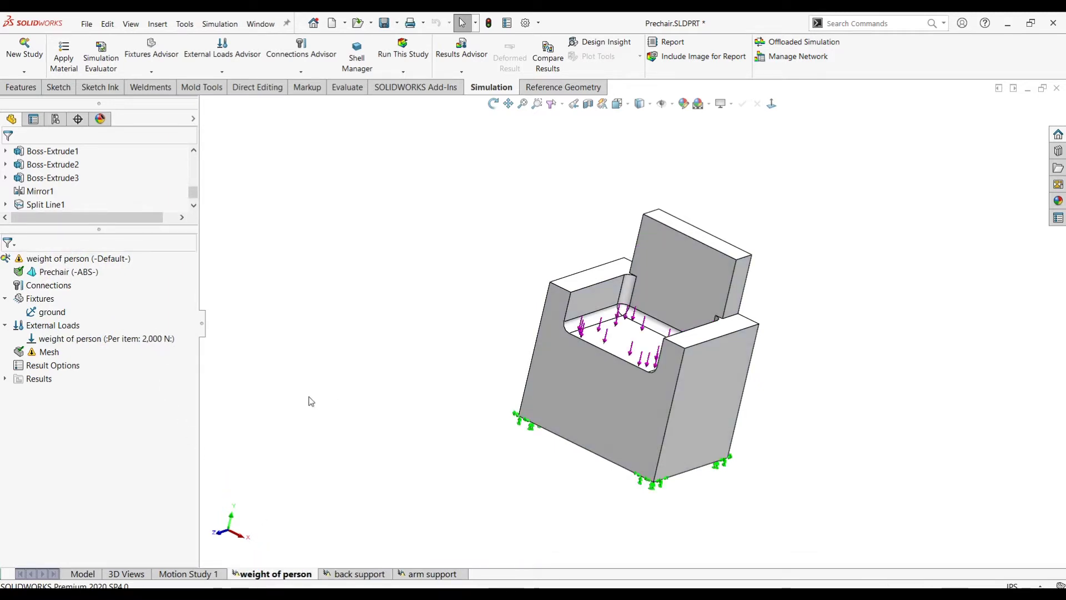
pyautogui.moveTo(371, 411); pyautogui.dragTo(348, 397, button='middle')
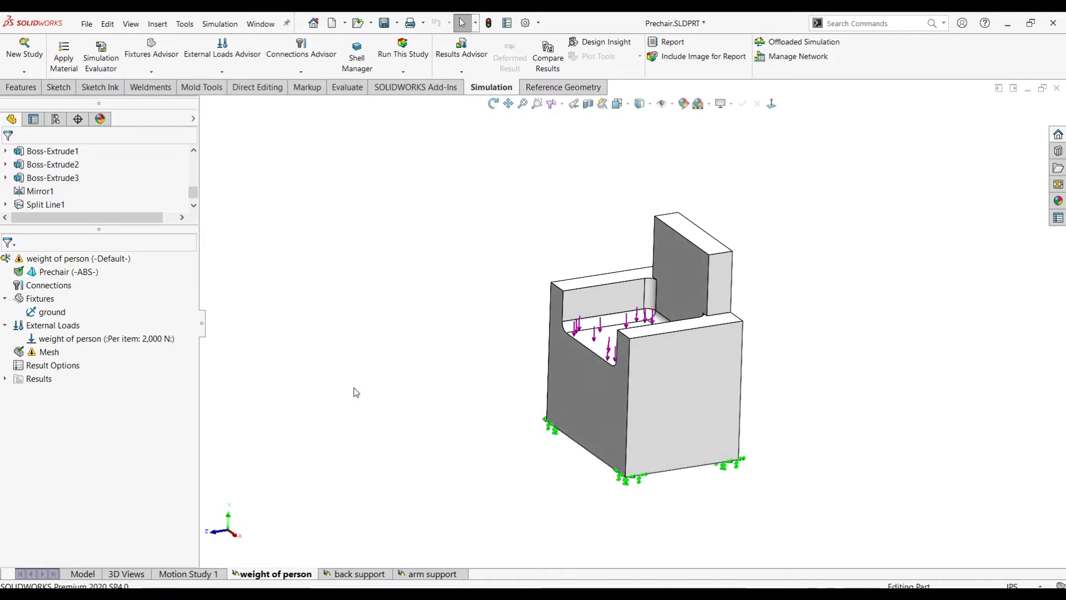
pyautogui.moveTo(356, 389); pyautogui.dragTo(416, 364, button='middle')
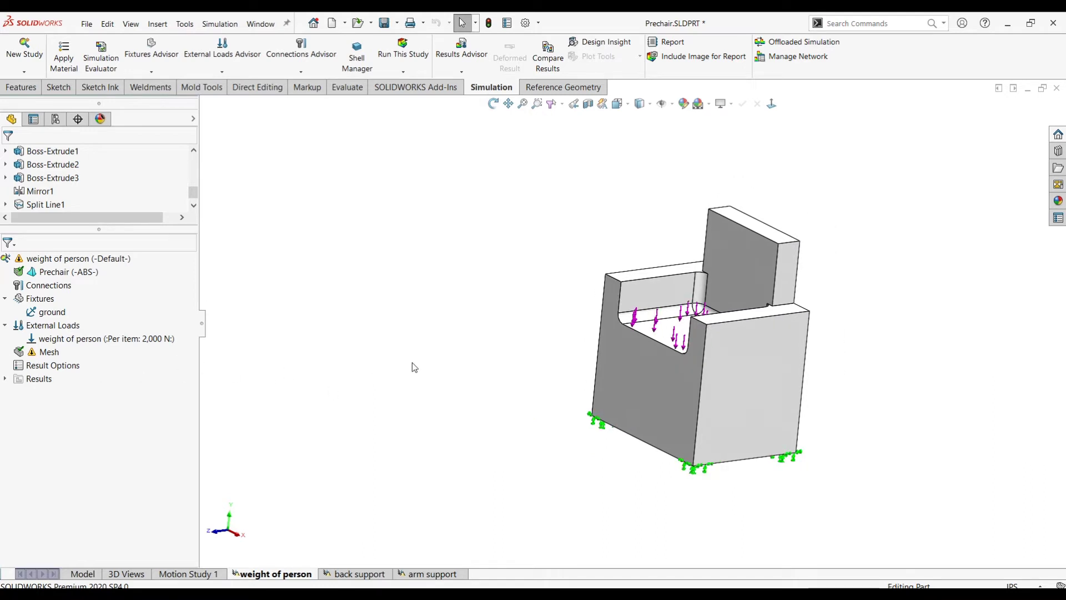
pyautogui.click(433, 573)
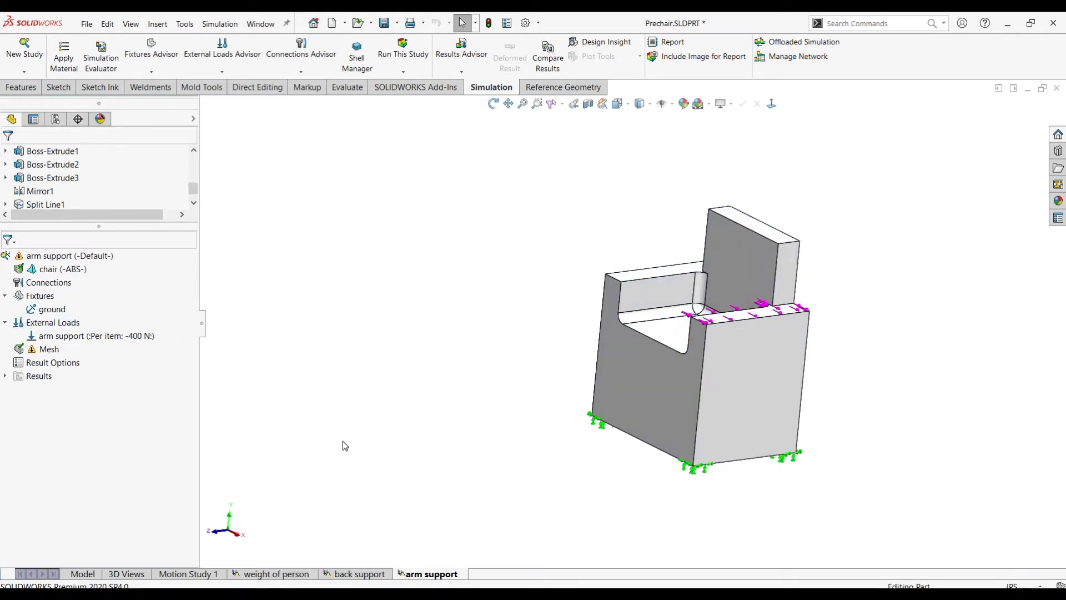
# Step: Create a new topology study for the chair
pyautogui.click(16, 55)
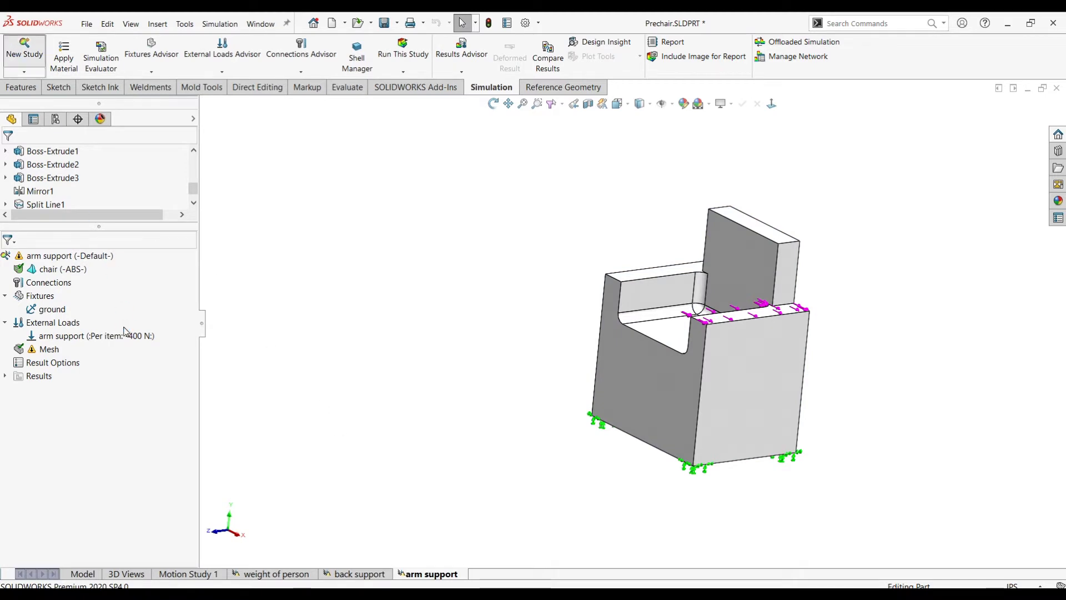
pyautogui.click(9, 155)
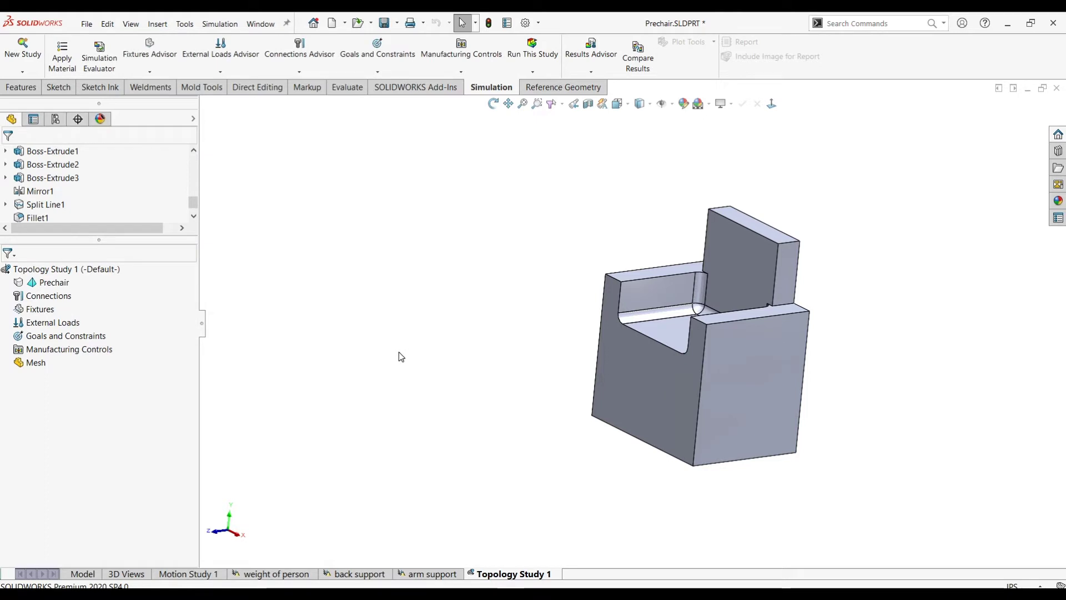
# Step: Copy the part material, fixtures and external loads together from the weight of person study
pyautogui.click(280, 575)
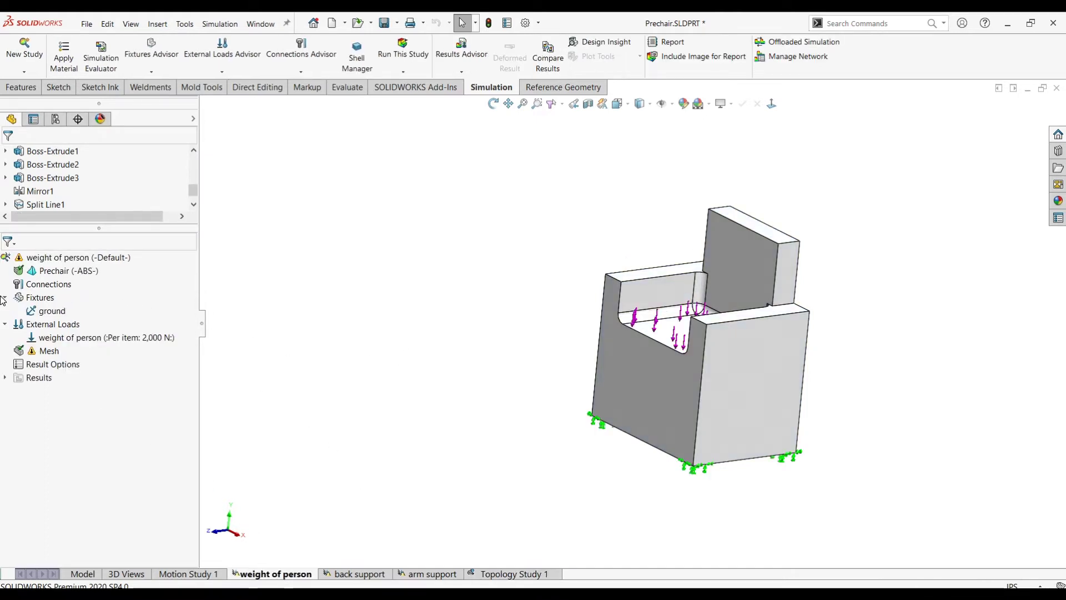
pyautogui.click(48, 272)
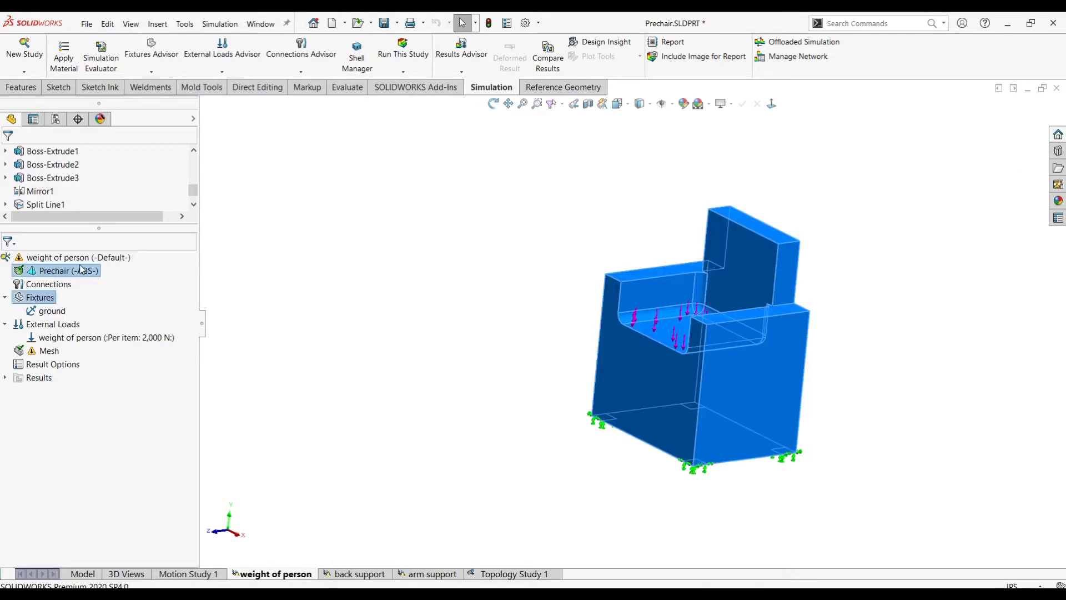
pyautogui.click(42, 326)
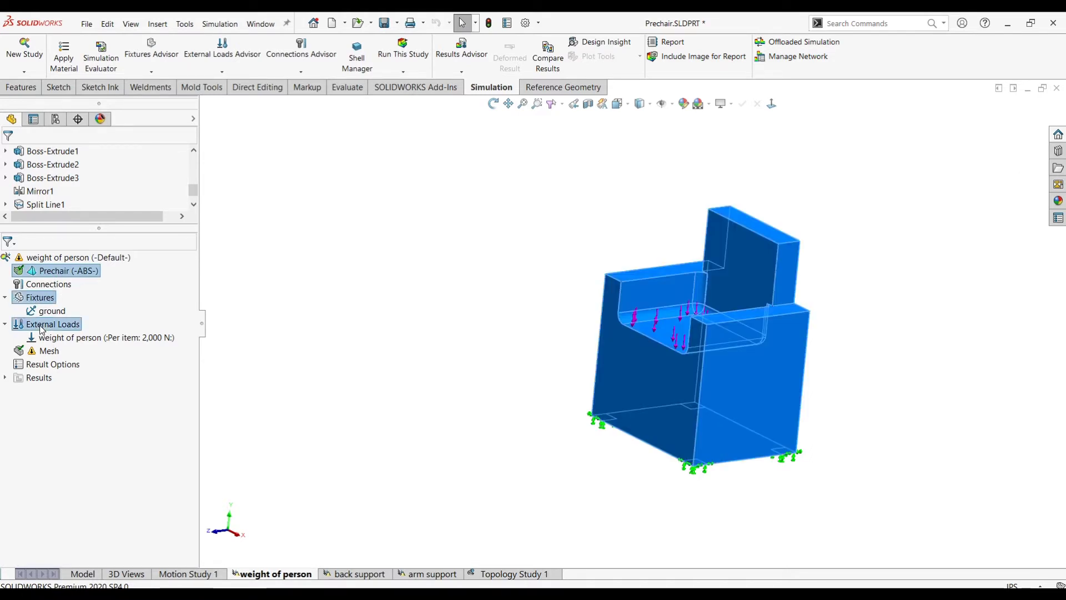
pyautogui.rightClick(42, 328)
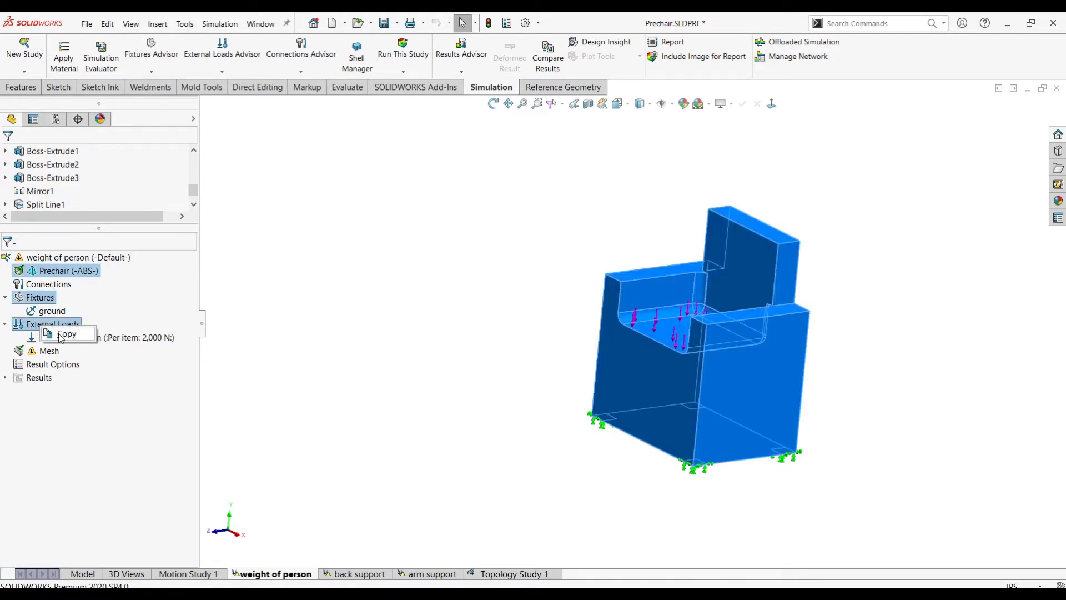
pyautogui.click(62, 334)
# Step: Paste the copied ABS material onto the Prechair part in the topology study
pyautogui.click(506, 573)
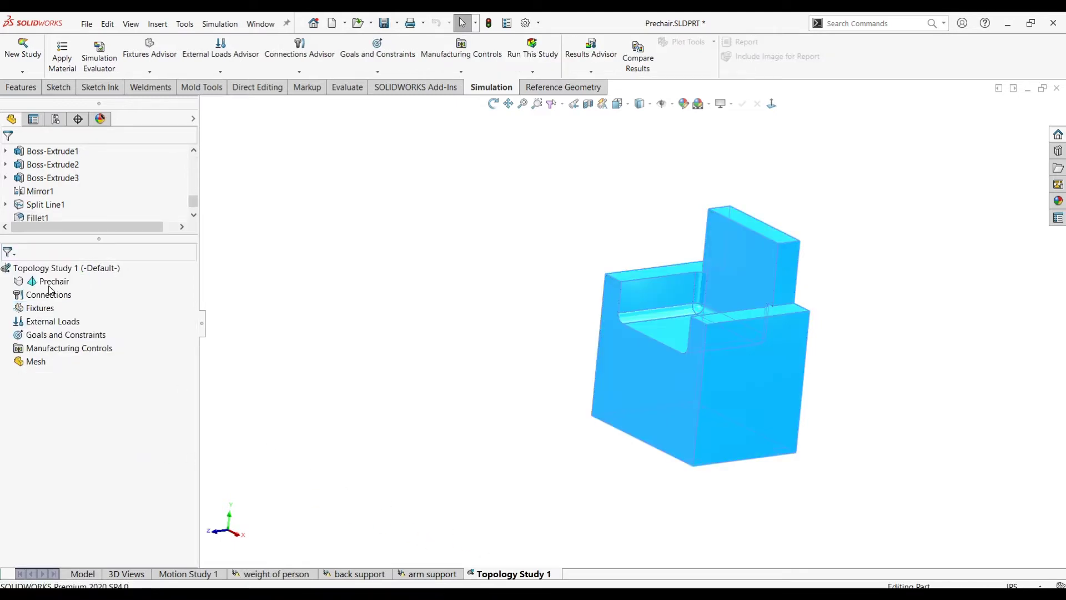
pyautogui.rightClick(50, 283)
pyautogui.click(127, 431)
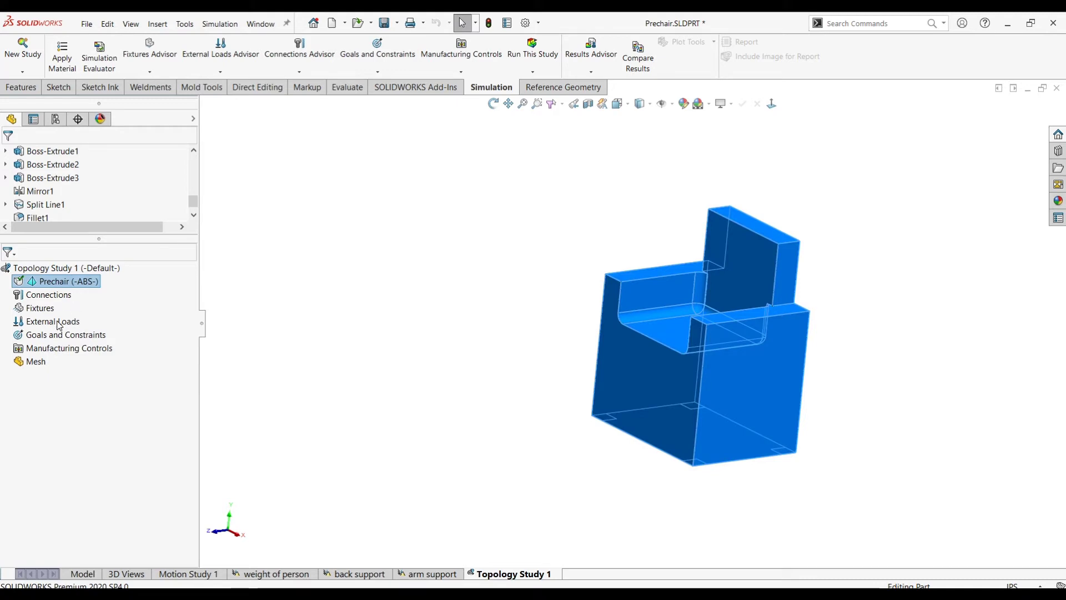
# Step: Paste the ground fixture and the weight of person load into the topology study
pyautogui.rightClick(40, 310)
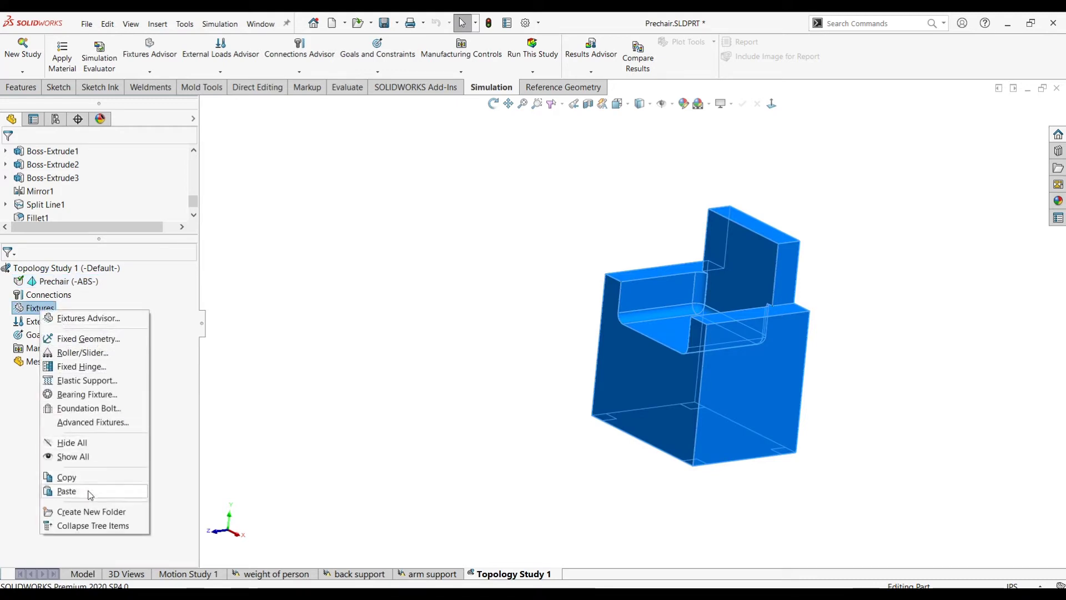
pyautogui.click(67, 491)
pyautogui.rightClick(56, 350)
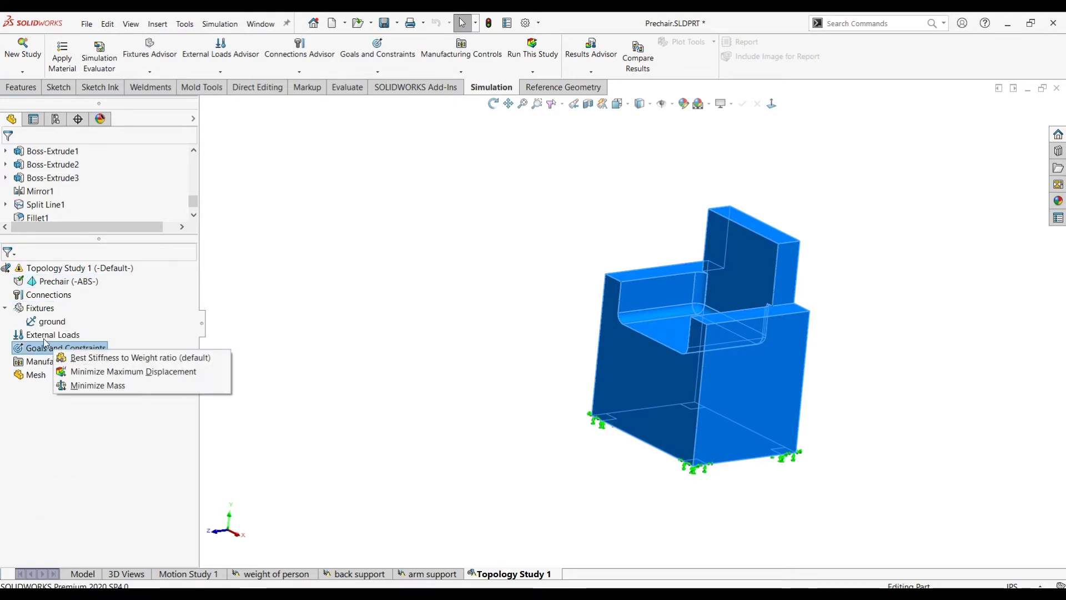
pyautogui.rightClick(53, 334)
pyautogui.click(74, 263)
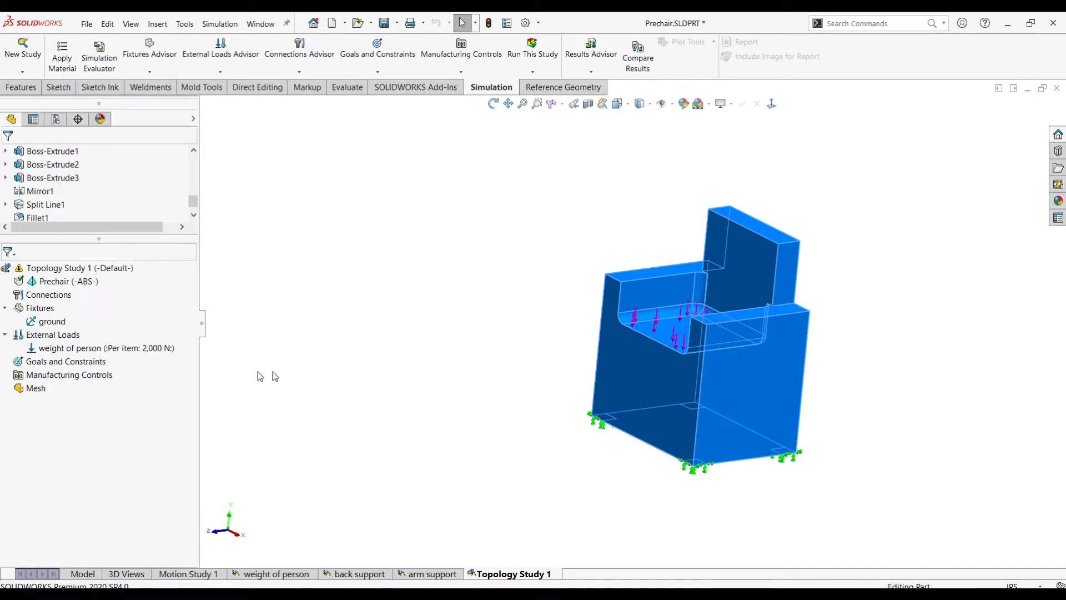
# Step: Copy the external loads of the back support study into the topology study's external loads
pyautogui.click(361, 574)
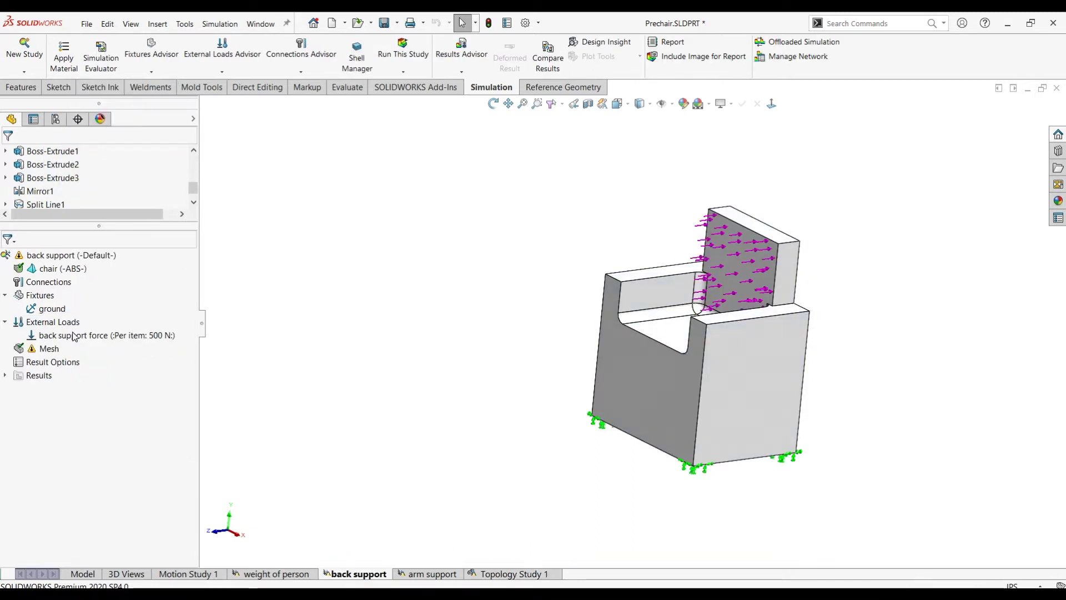
pyautogui.rightClick(61, 322)
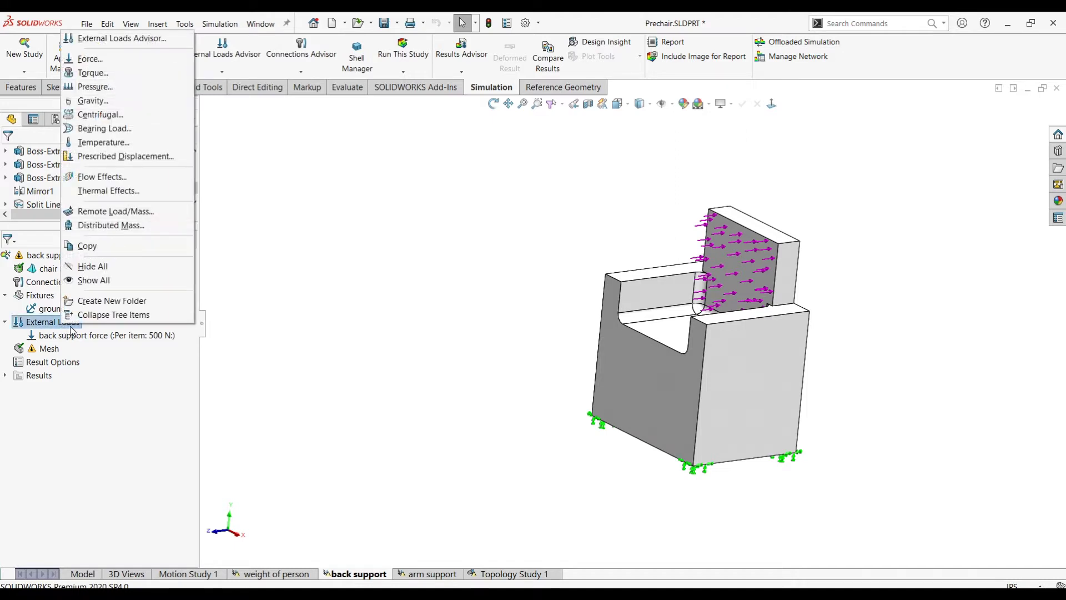
pyautogui.click(87, 245)
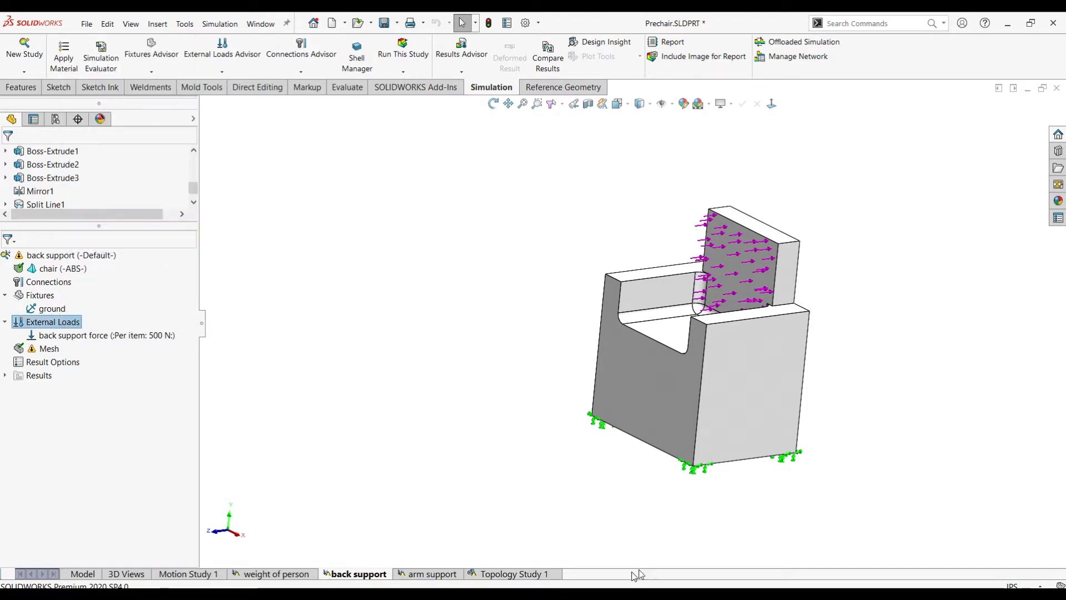
pyautogui.rightClick(51, 335)
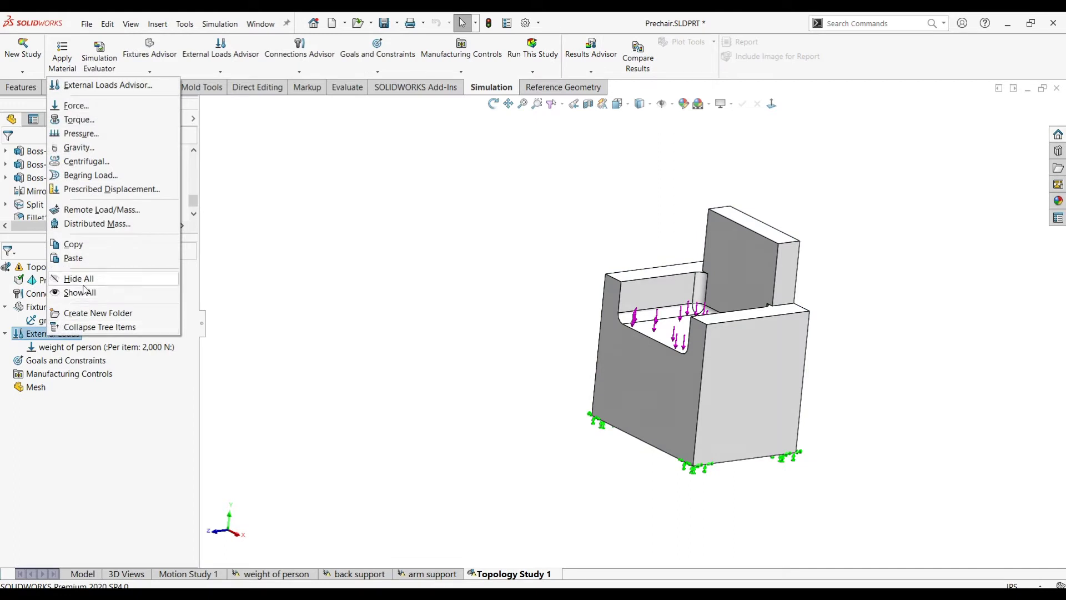
pyautogui.click(73, 258)
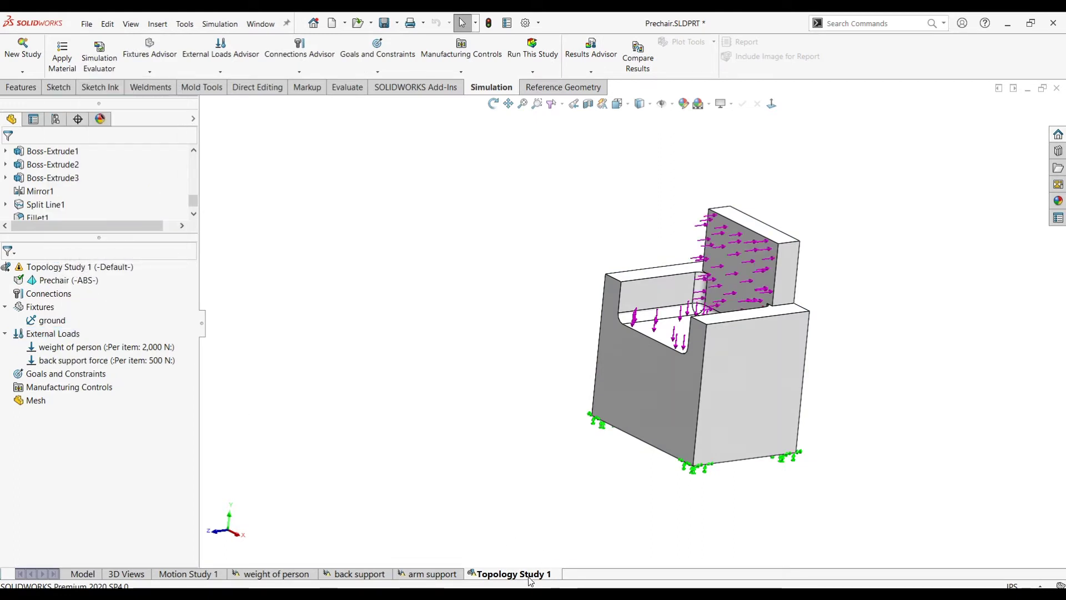
# Step: Copy the external loads of the arm support study into the topology study's external loads
pyautogui.click(430, 573)
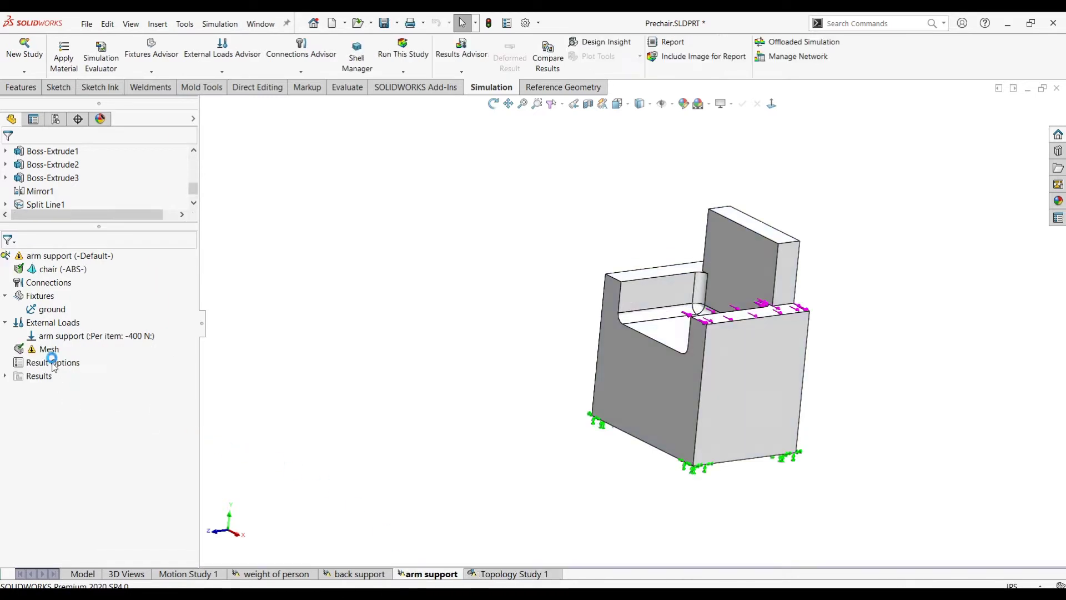
pyautogui.rightClick(42, 327)
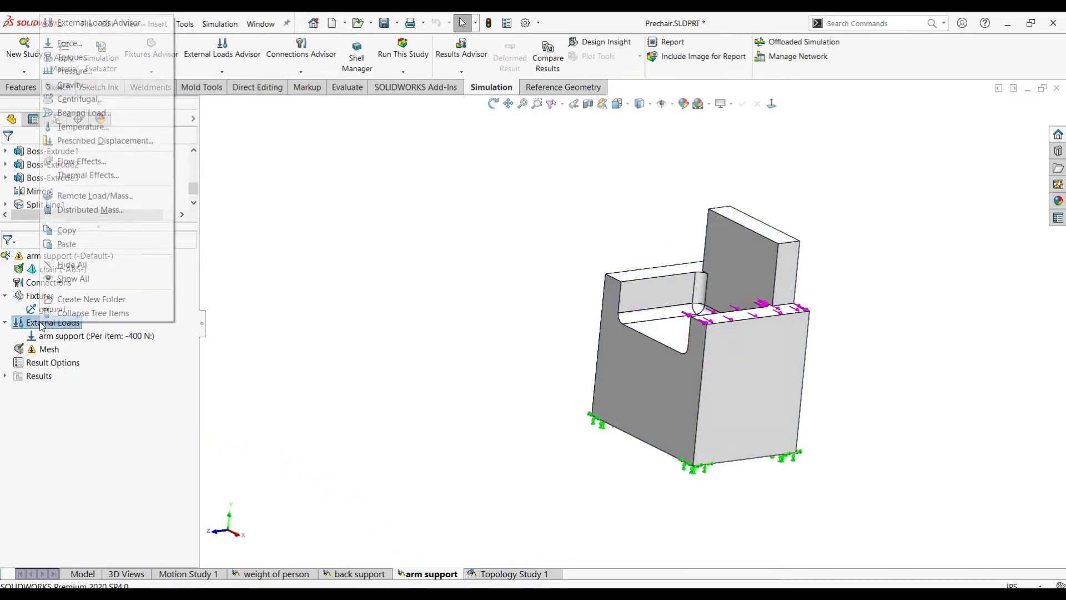
pyautogui.click(69, 234)
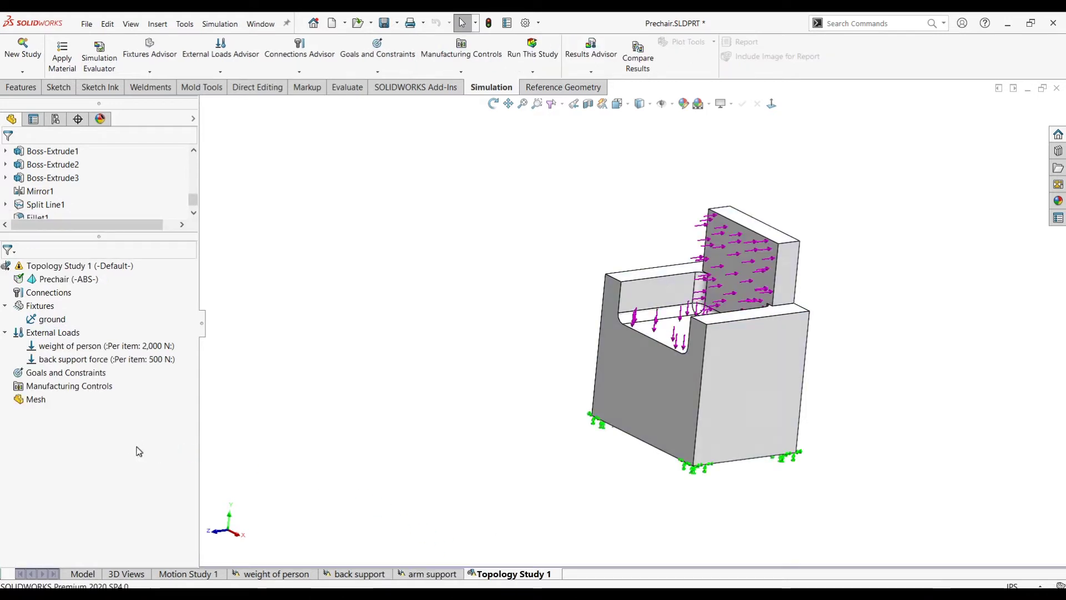
pyautogui.rightClick(54, 332)
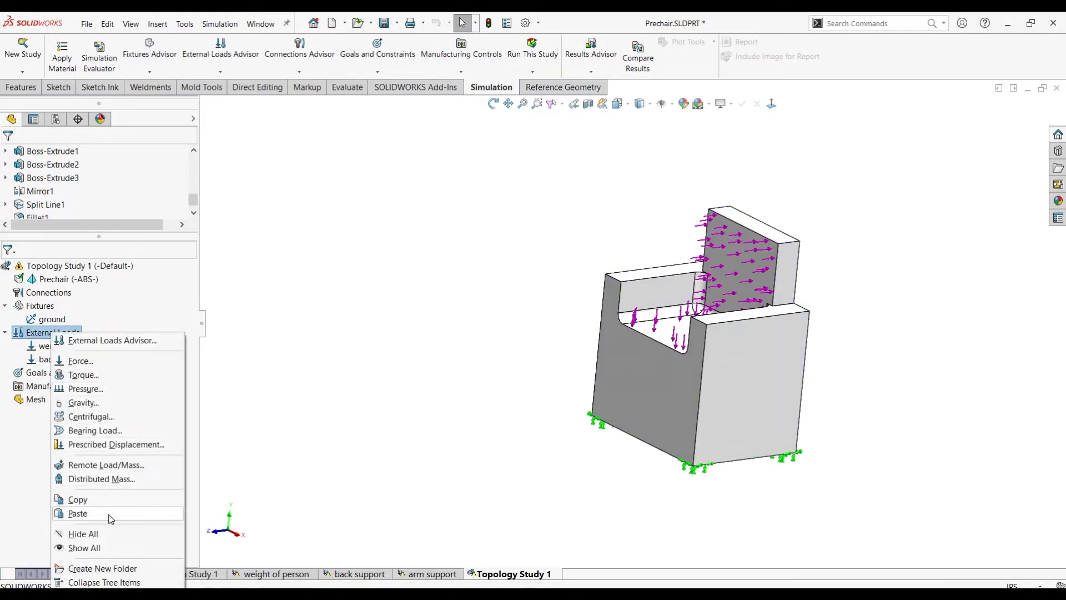
pyautogui.click(78, 512)
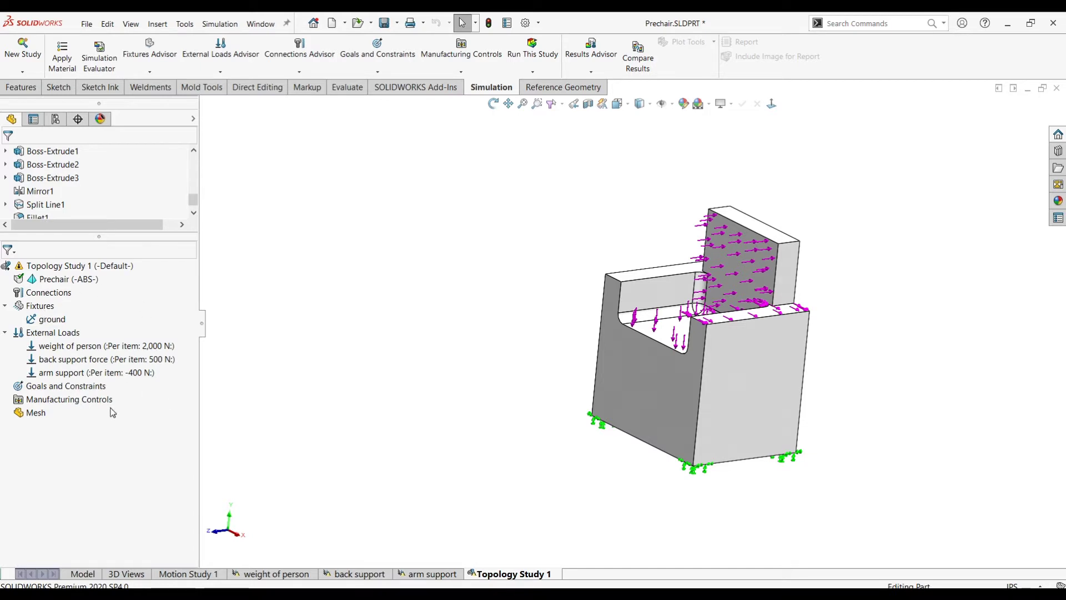
# Step: Enable multiple load cases for Topology Study 1 and accept the note about generating a single shape
pyautogui.rightClick(65, 266)
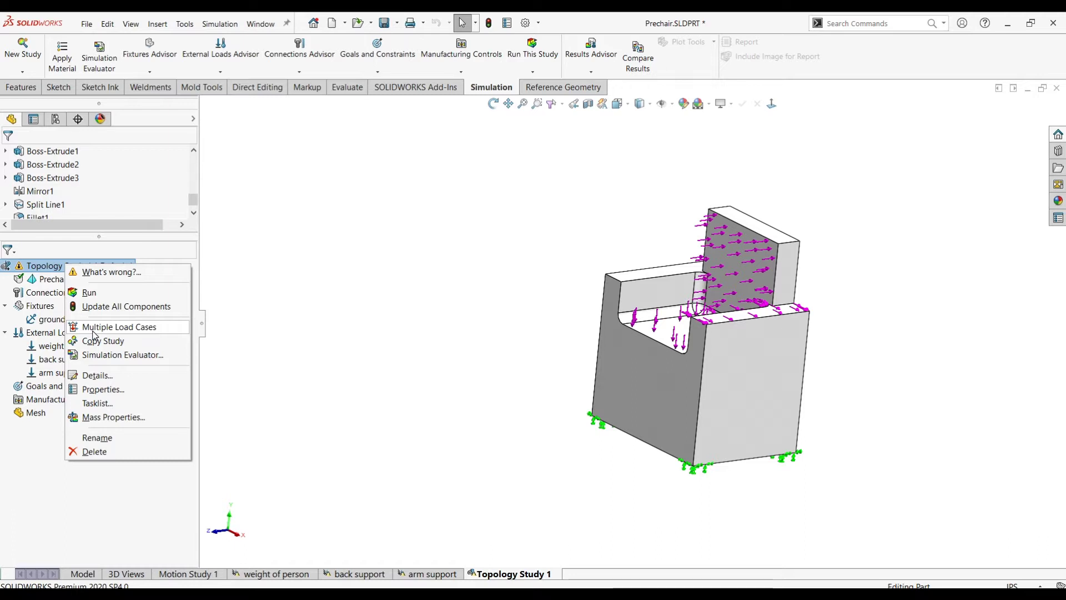
pyautogui.click(12, 353)
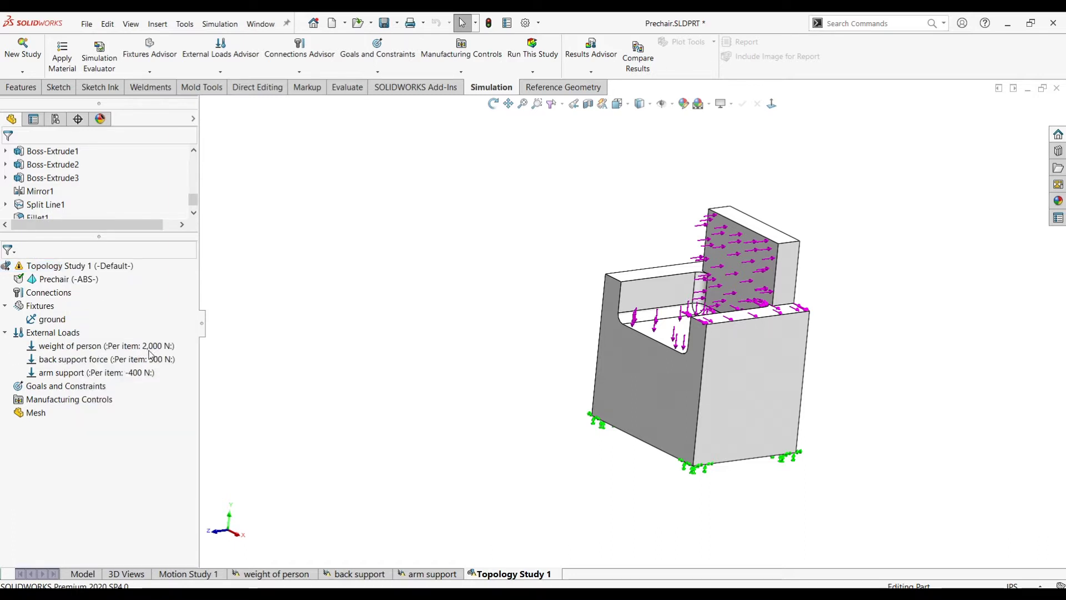
pyautogui.click(61, 270)
pyautogui.rightClick(61, 272)
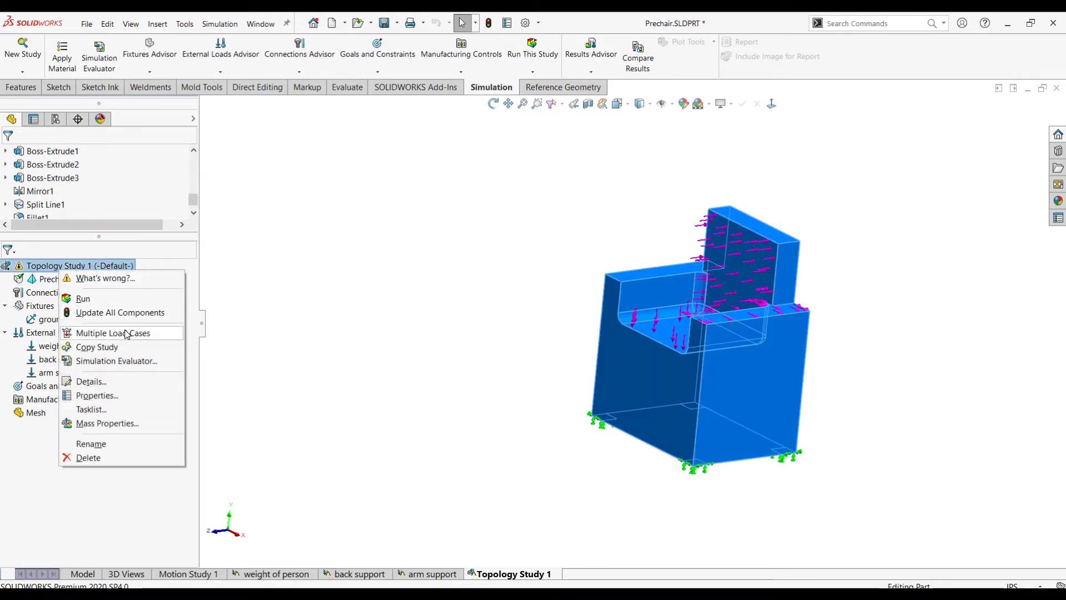
pyautogui.click(162, 337)
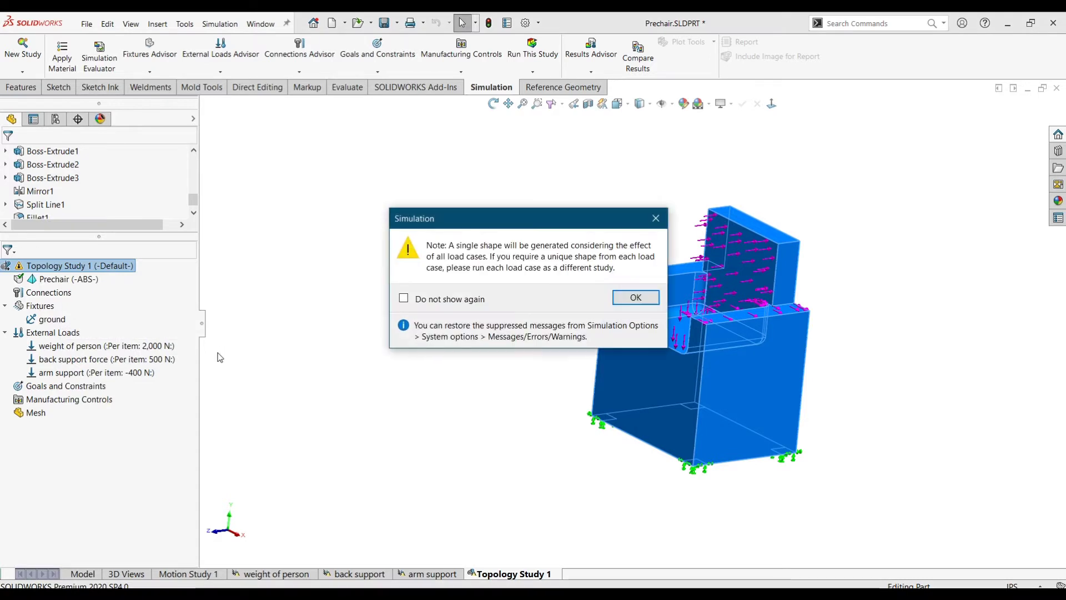
pyautogui.click(635, 298)
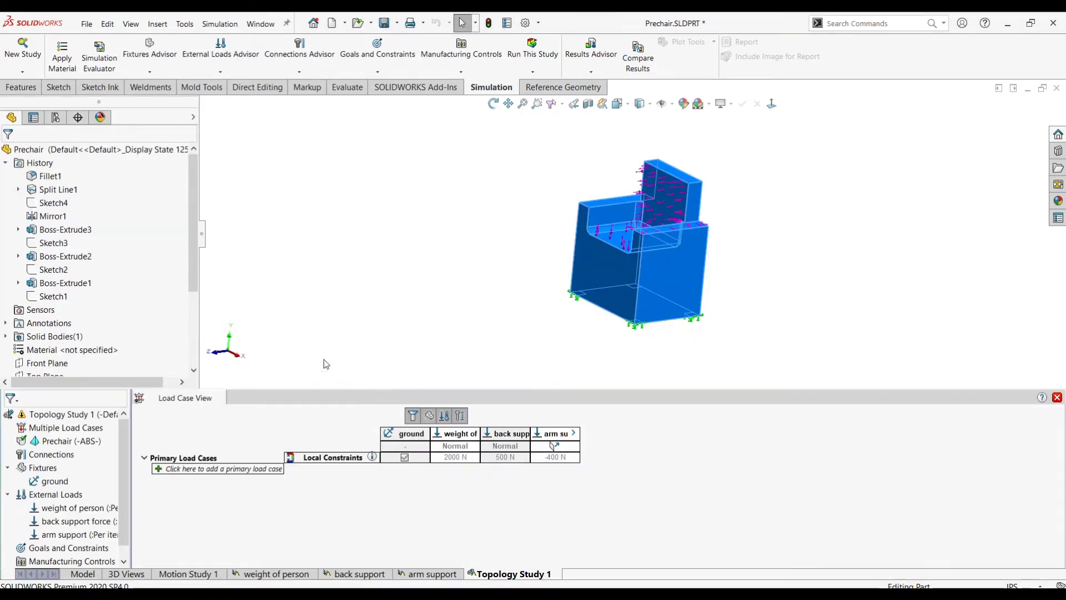
# Step: Add three primary load cases to the topology study
pyautogui.click(160, 469)
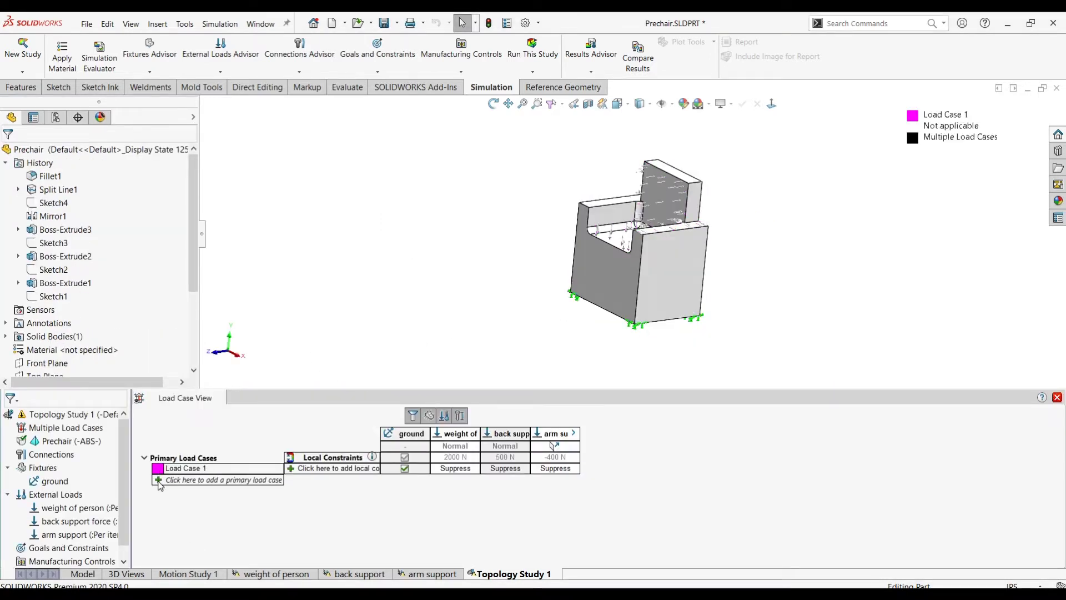
pyautogui.click(162, 481)
pyautogui.click(164, 492)
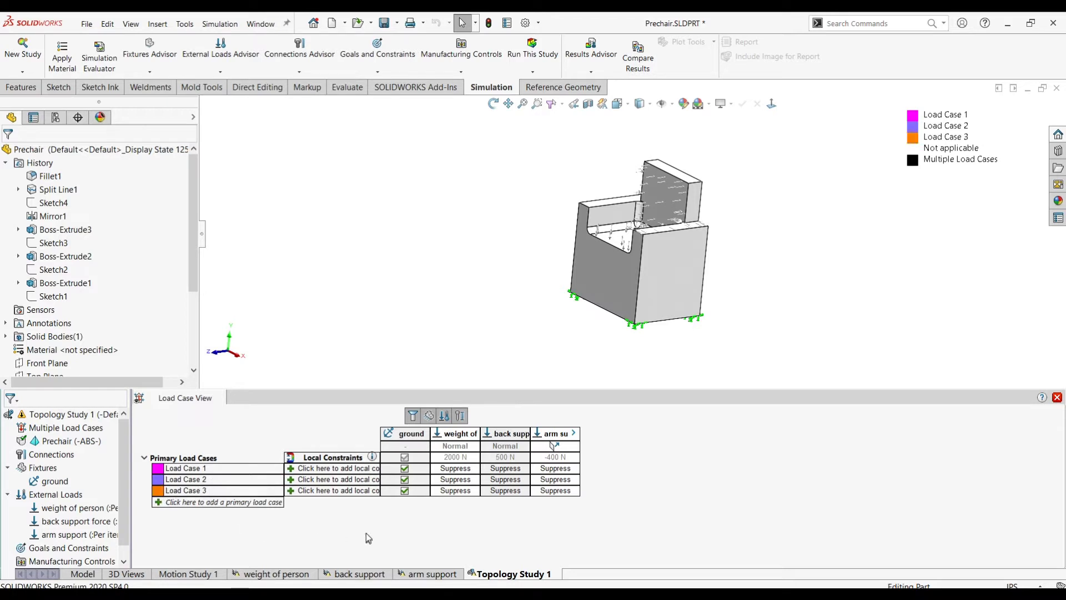
# Step: Set the weight of person load to 2000 N in Load Case 1, replacing its suppressed state
pyautogui.click(456, 469)
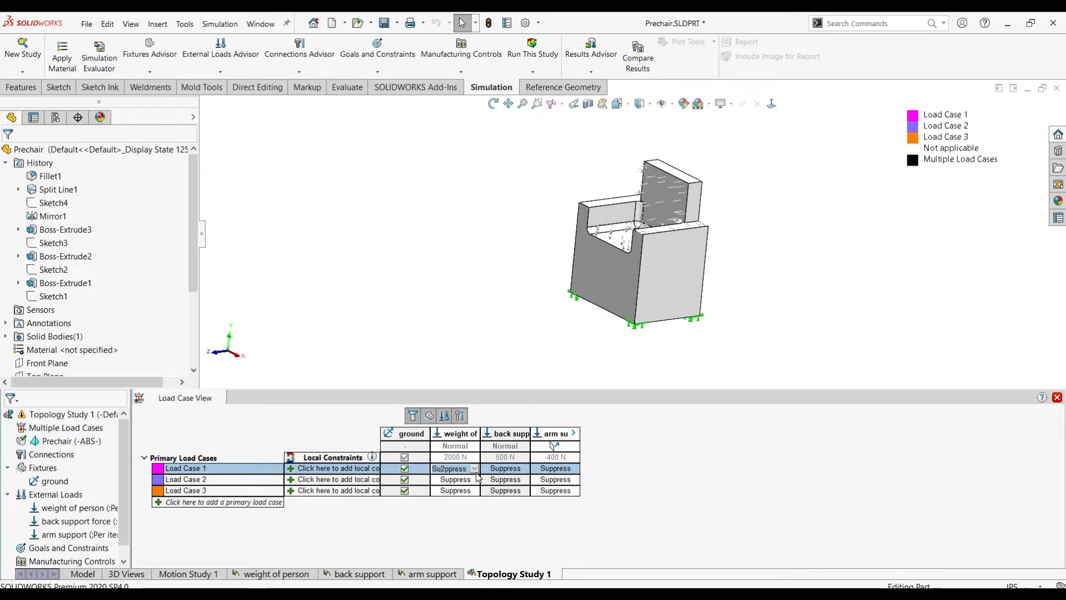
pyautogui.write('2')
pyautogui.press('Return')
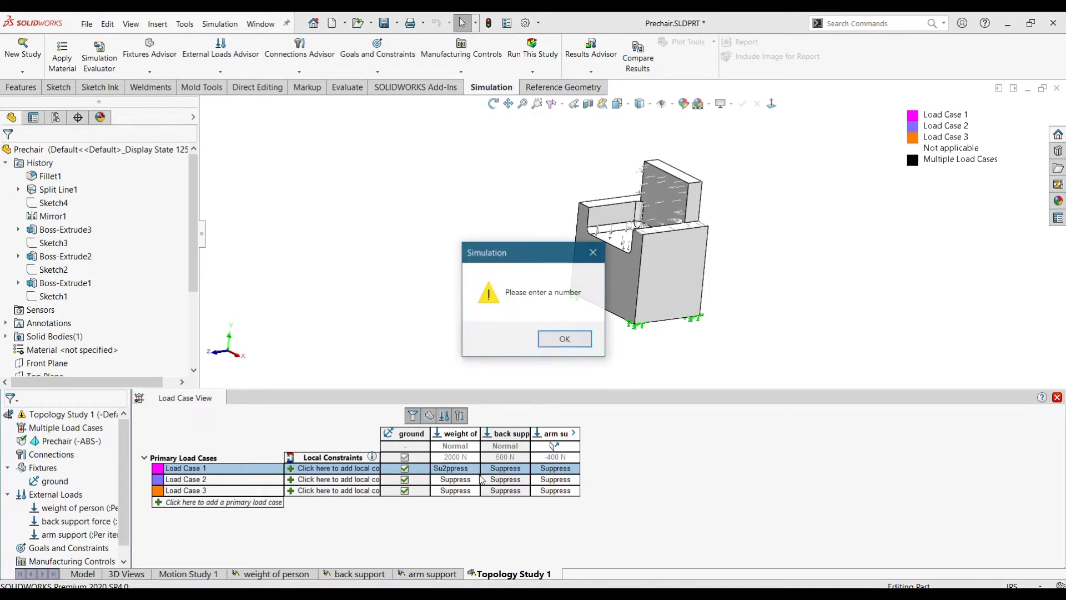
pyautogui.click(564, 337)
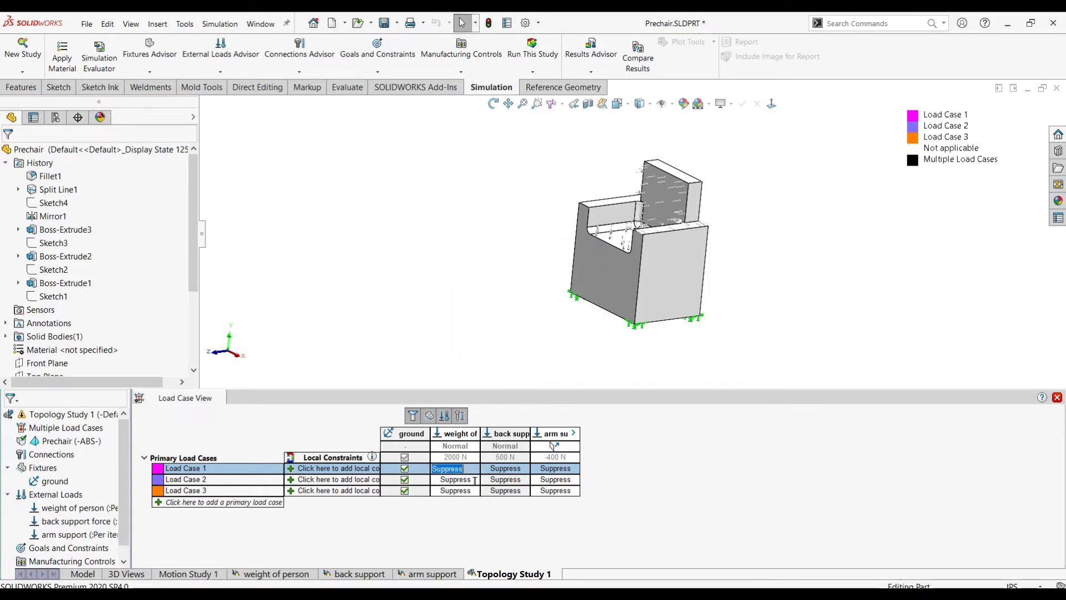
pyautogui.press('End')
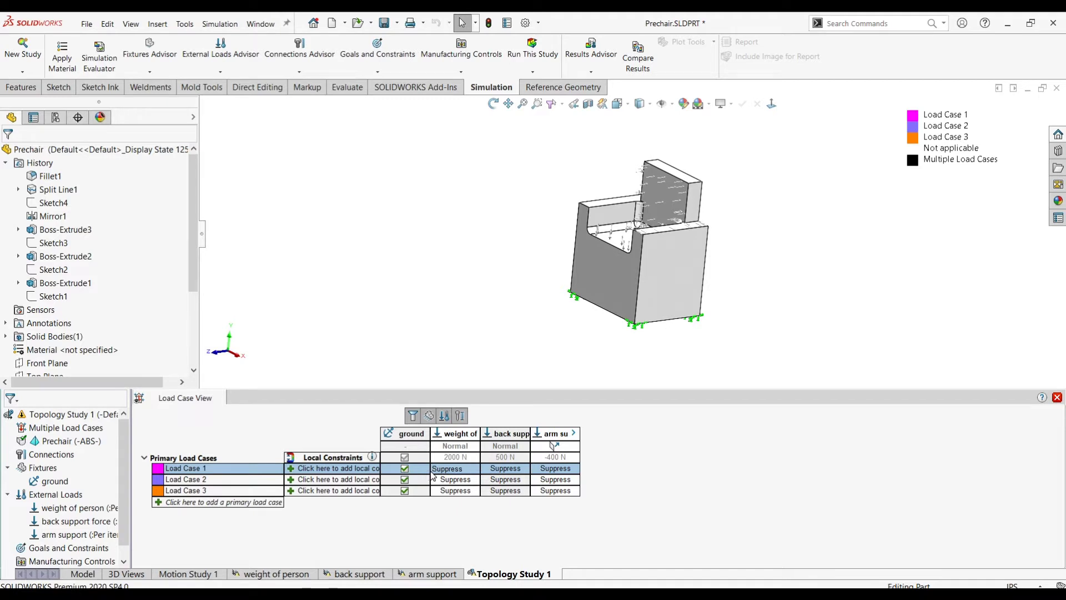
pyautogui.write('2000')
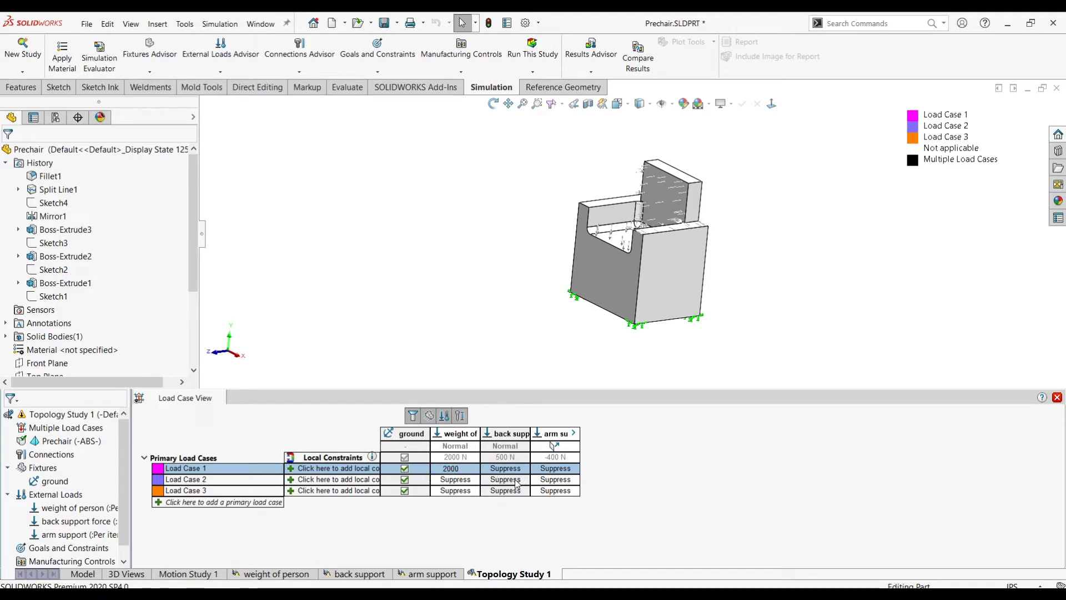
# Step: Set the back support force to 500 N in Load Case 2 and the arm support load to 400 N in Load Case 3, closing the load case view
pyautogui.click(518, 481)
pyautogui.moveTo(484, 481); pyautogui.dragTo(524, 480)
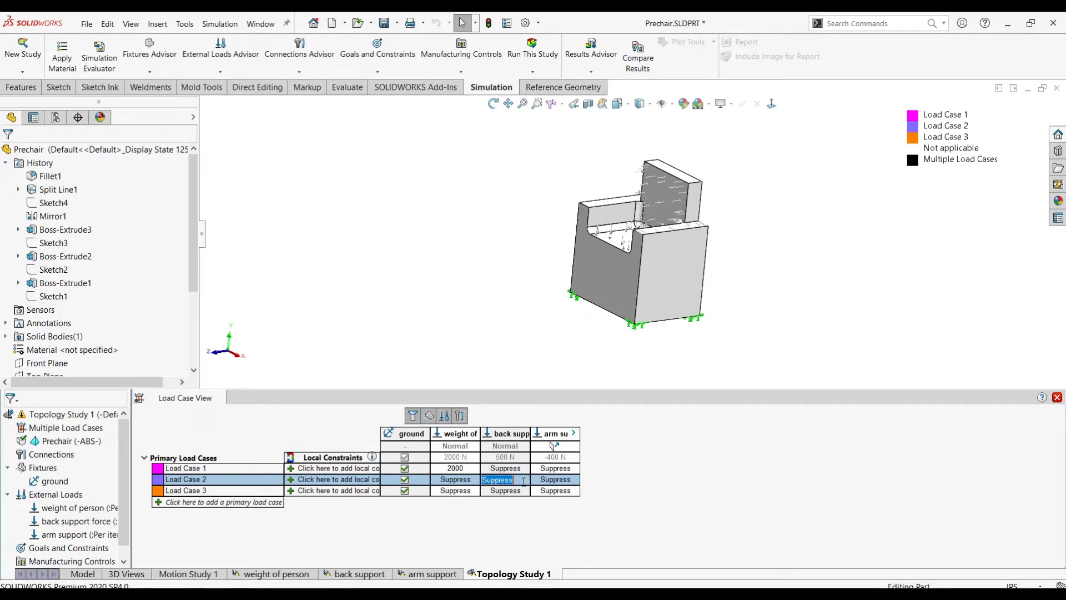
pyautogui.write('500')
pyautogui.click(546, 491)
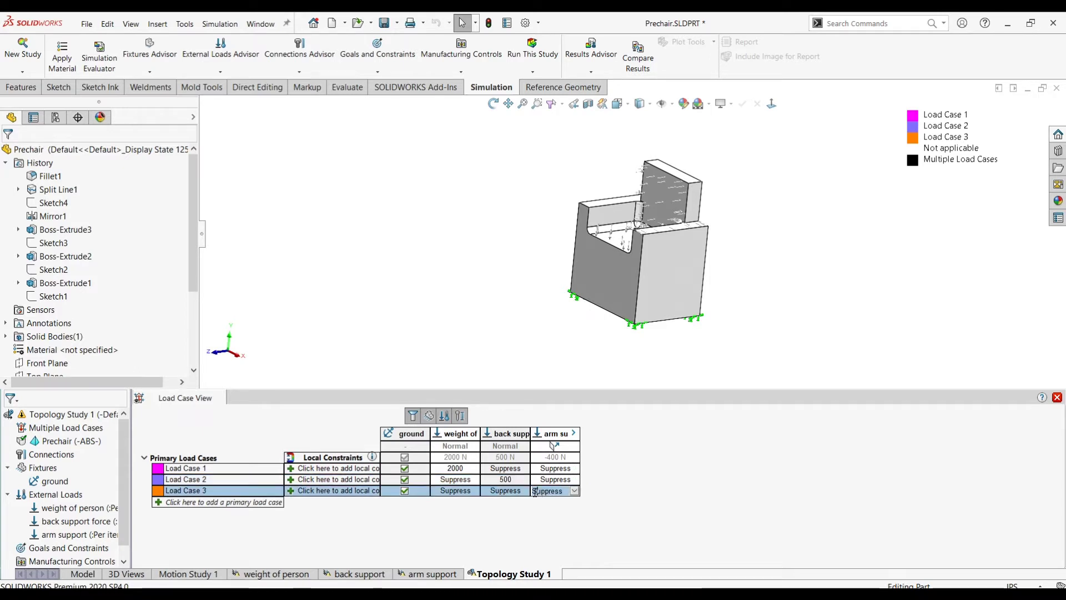
pyautogui.moveTo(534, 491); pyautogui.dragTo(584, 492)
pyautogui.write('-40')
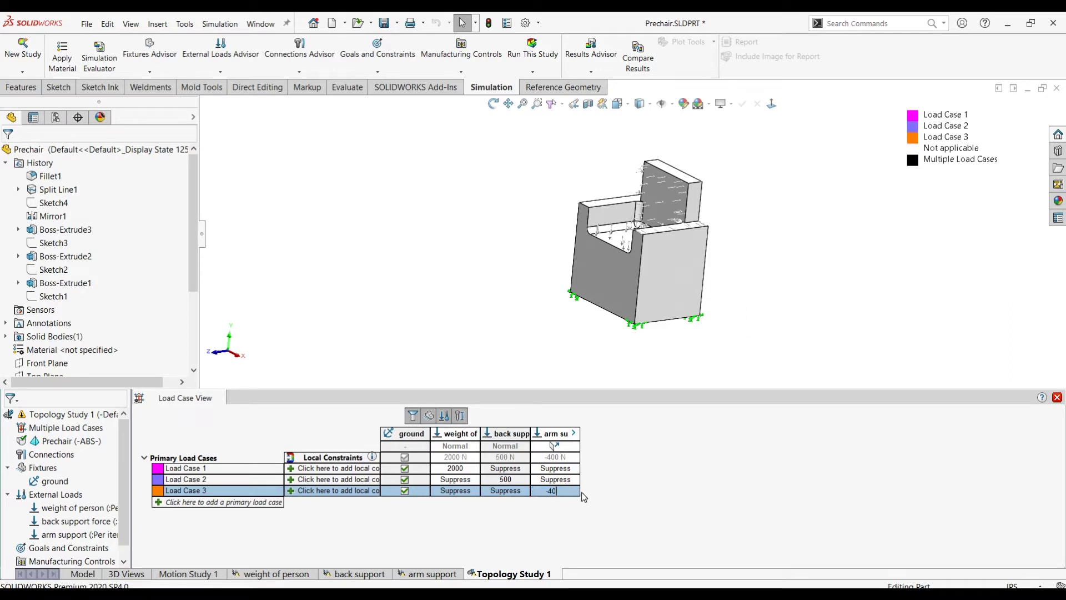
pyautogui.write('0')
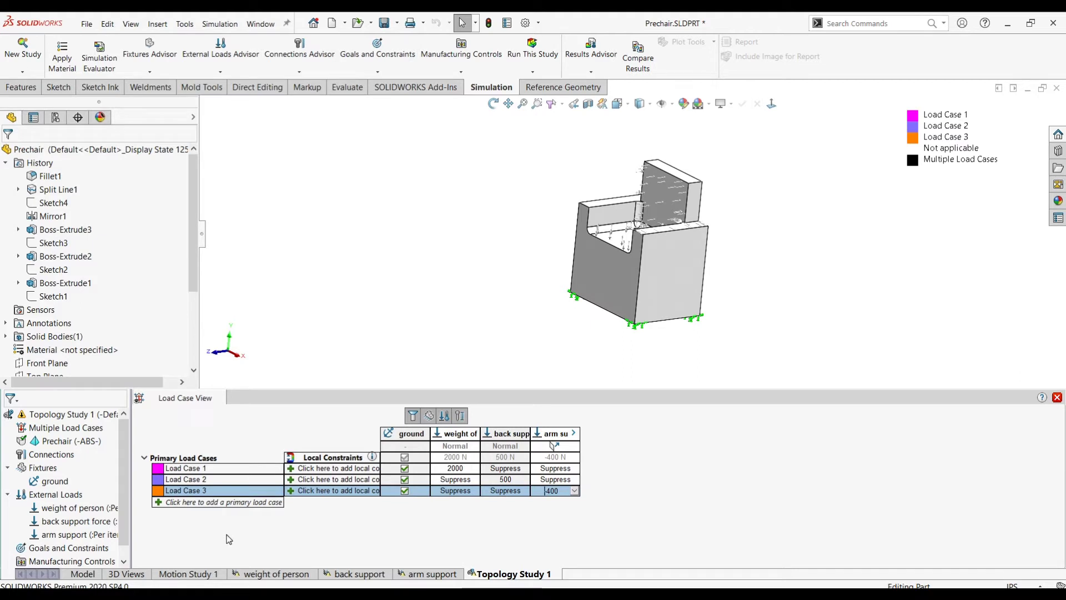
pyautogui.click(1058, 398)
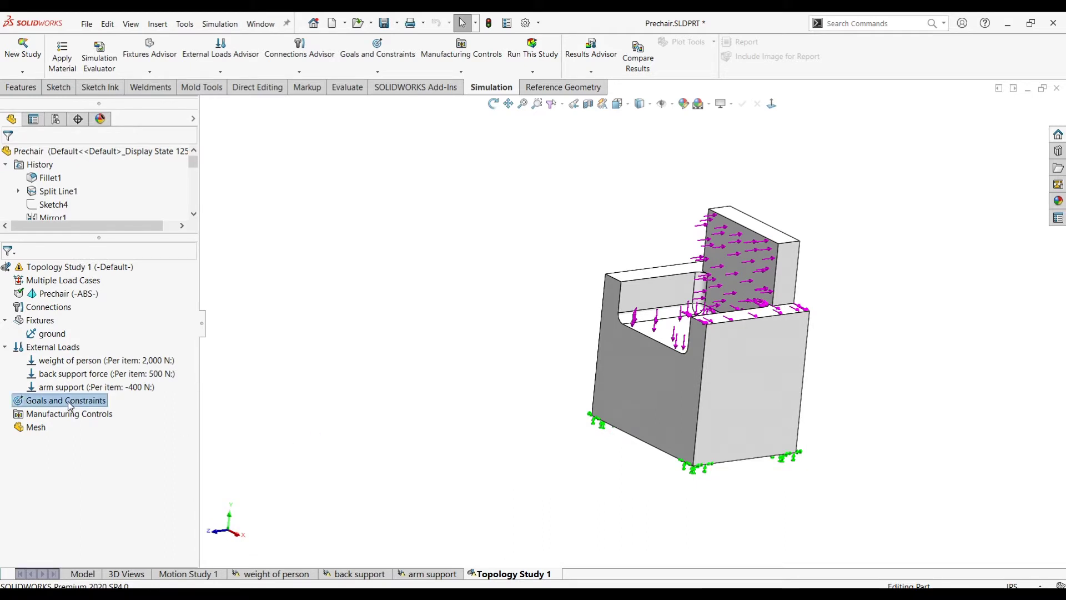
# Step: Add the Best Stiffness to Weight ratio goal with a mass constraint that reduces the chair's mass by 75%
pyautogui.rightClick(68, 401)
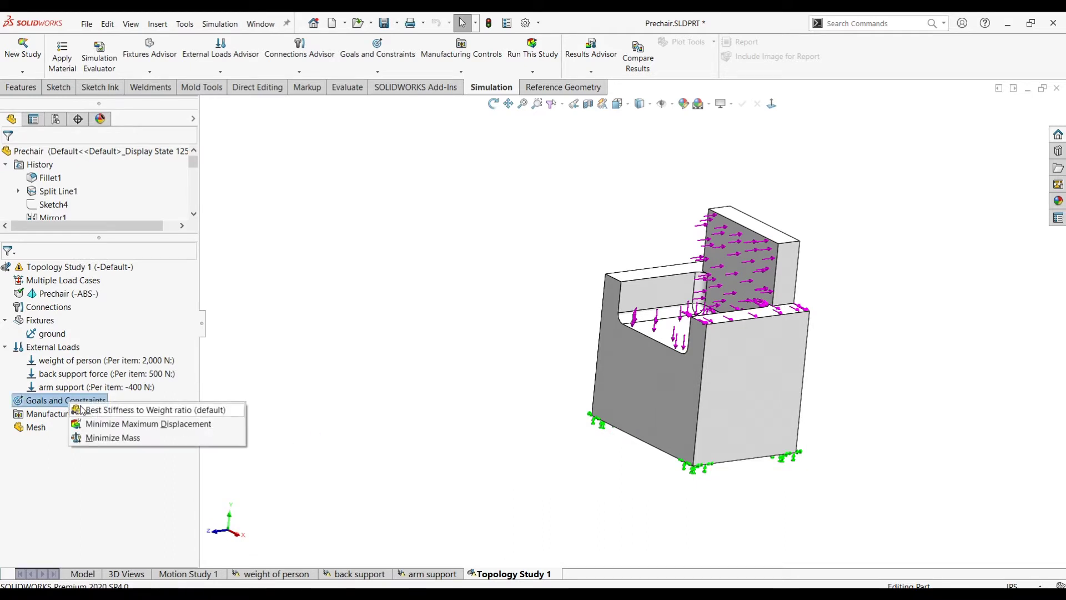
pyautogui.click(111, 414)
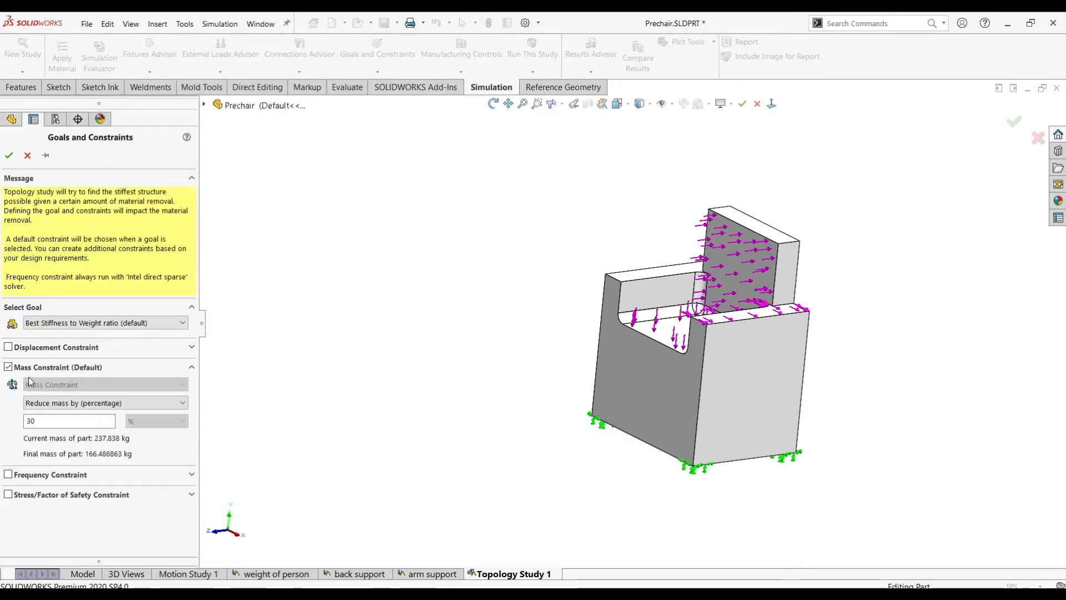
pyautogui.doubleClick(32, 421)
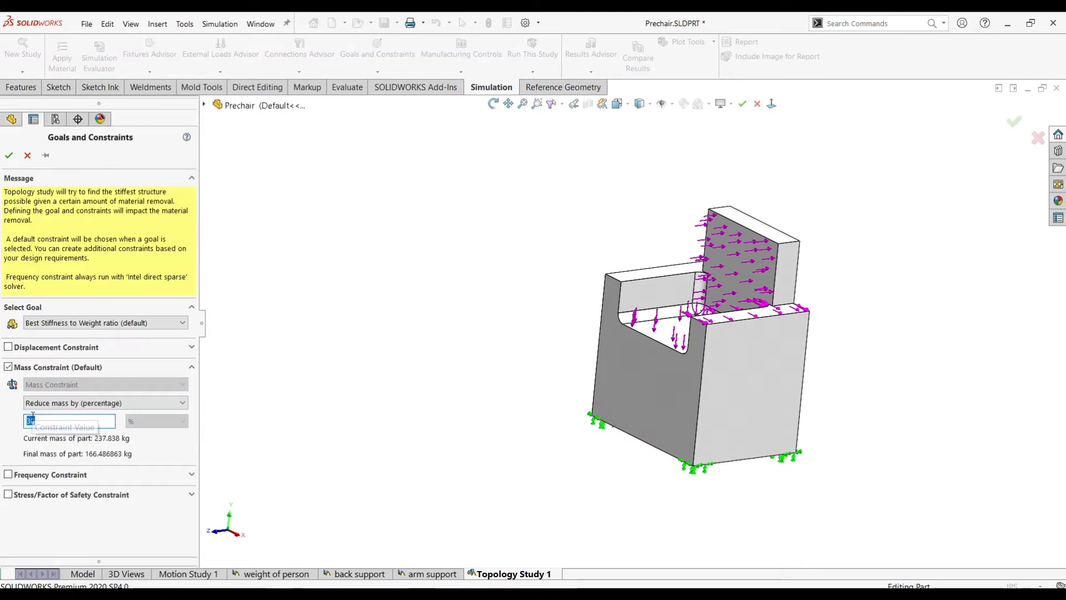
pyautogui.write('75')
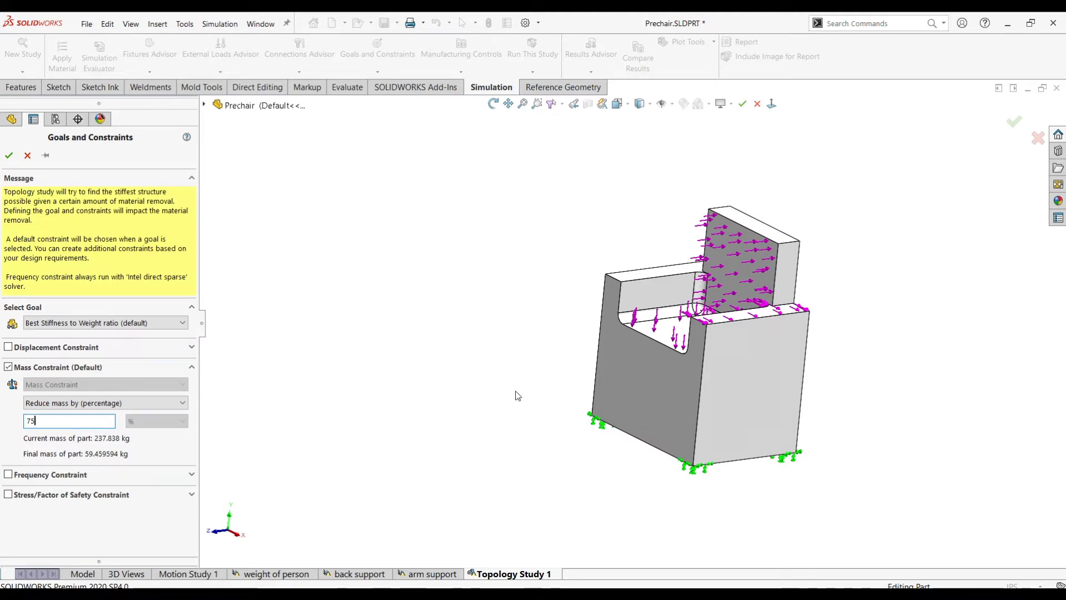
pyautogui.moveTo(517, 393); pyautogui.dragTo(456, 397, button='middle')
pyautogui.click(12, 158)
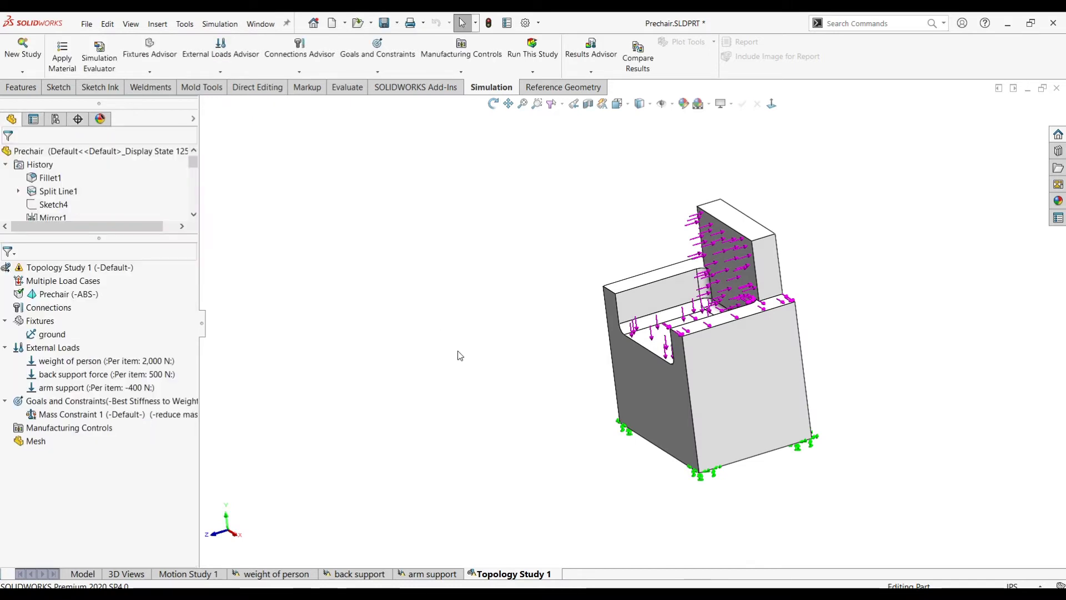
# Step: Add a half-symmetry manufacturing control to the topology study using the Right Plane as the symmetry plane
pyautogui.click(76, 435)
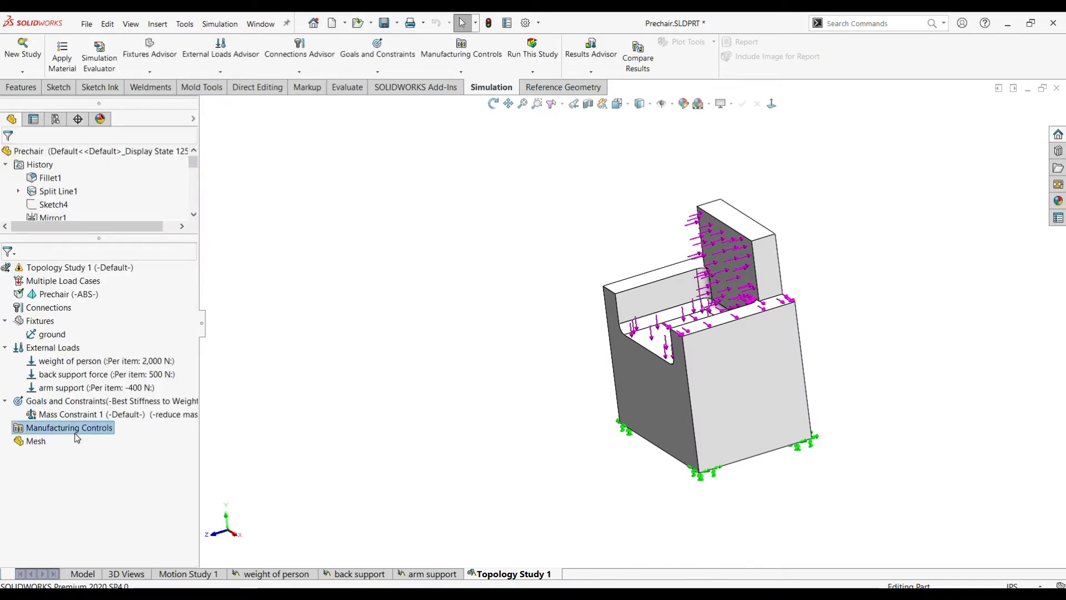
pyautogui.rightClick(77, 436)
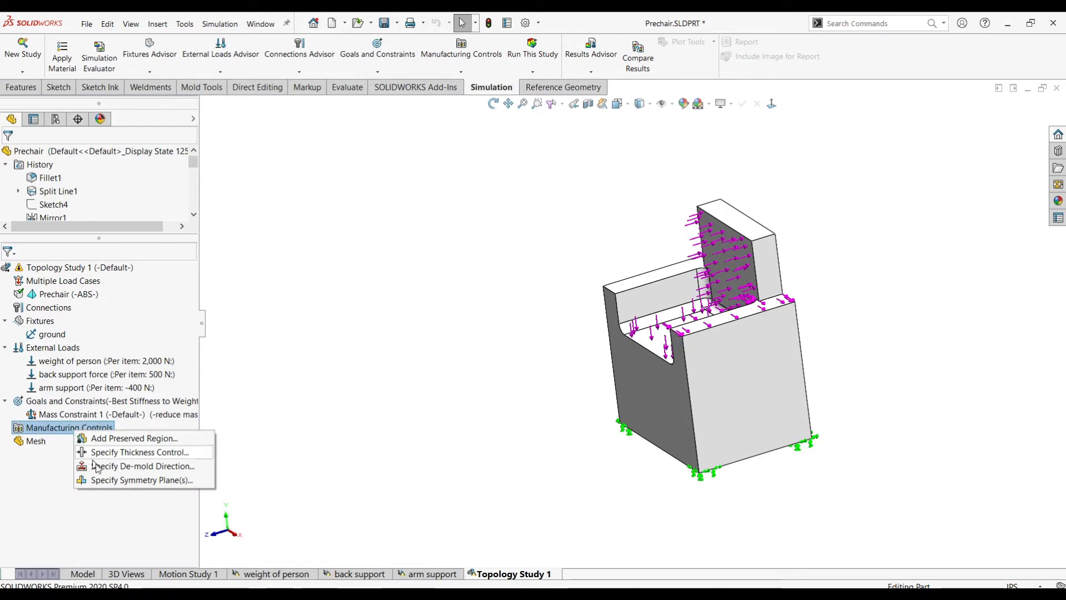
pyautogui.click(124, 484)
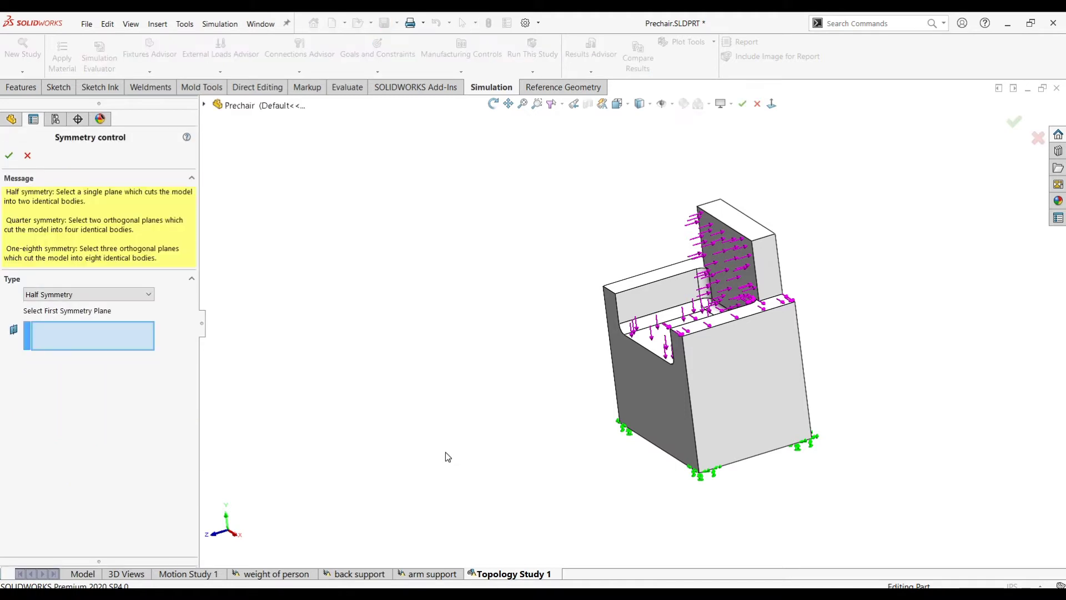
pyautogui.moveTo(419, 458); pyautogui.dragTo(466, 435, button='middle')
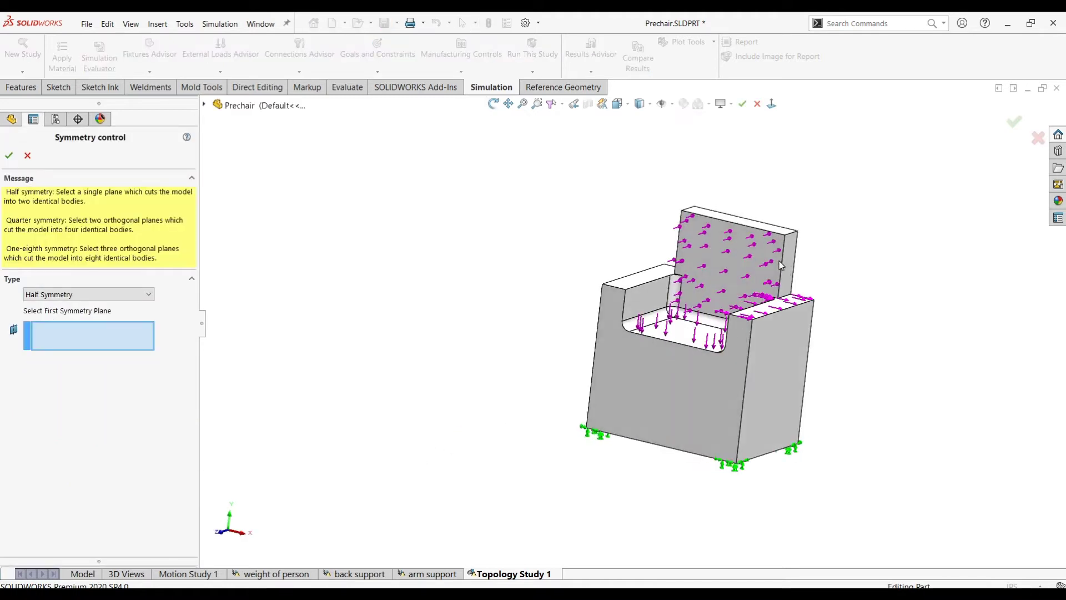
pyautogui.moveTo(782, 266); pyautogui.dragTo(466, 295, button='middle')
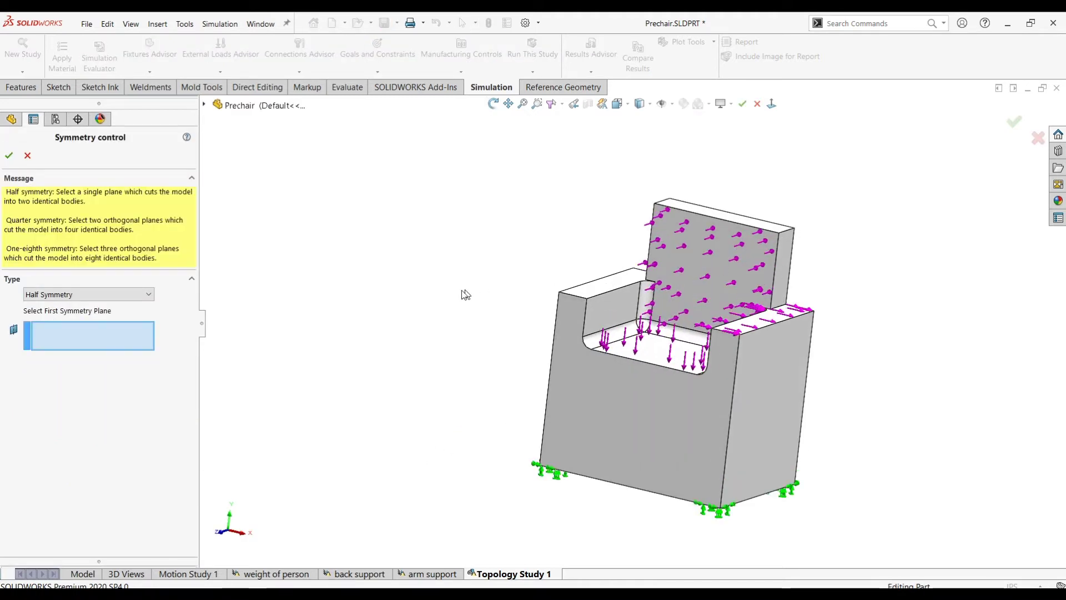
pyautogui.click(205, 105)
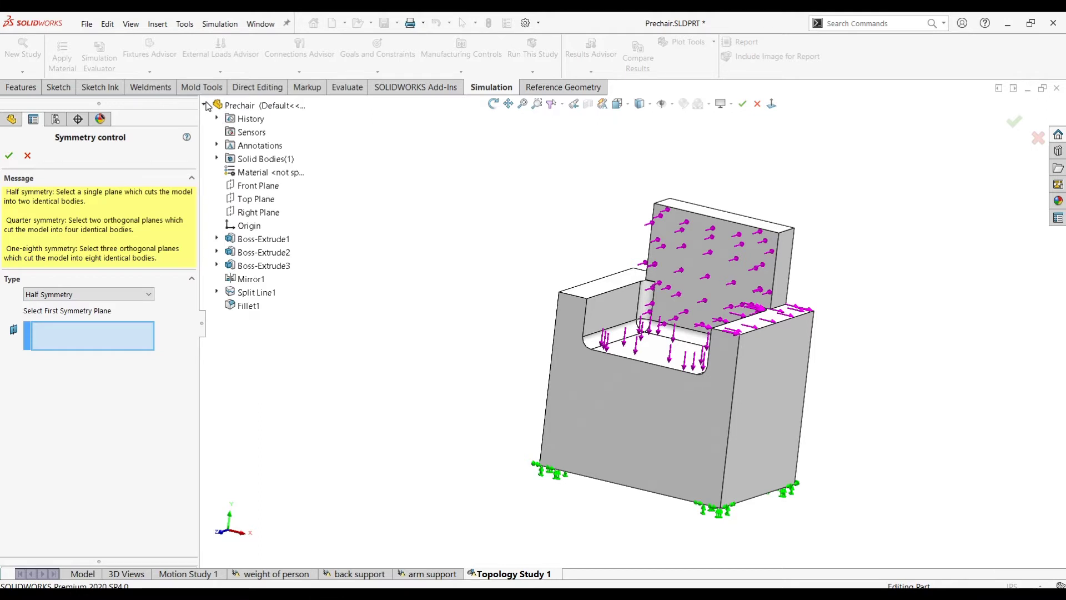
pyautogui.click(253, 213)
pyautogui.moveTo(448, 305)
pyautogui.mouseDown(button='middle')
pyautogui.moveTo(433, 296)
pyautogui.moveTo(447, 303)
pyautogui.mouseUp(button='middle')
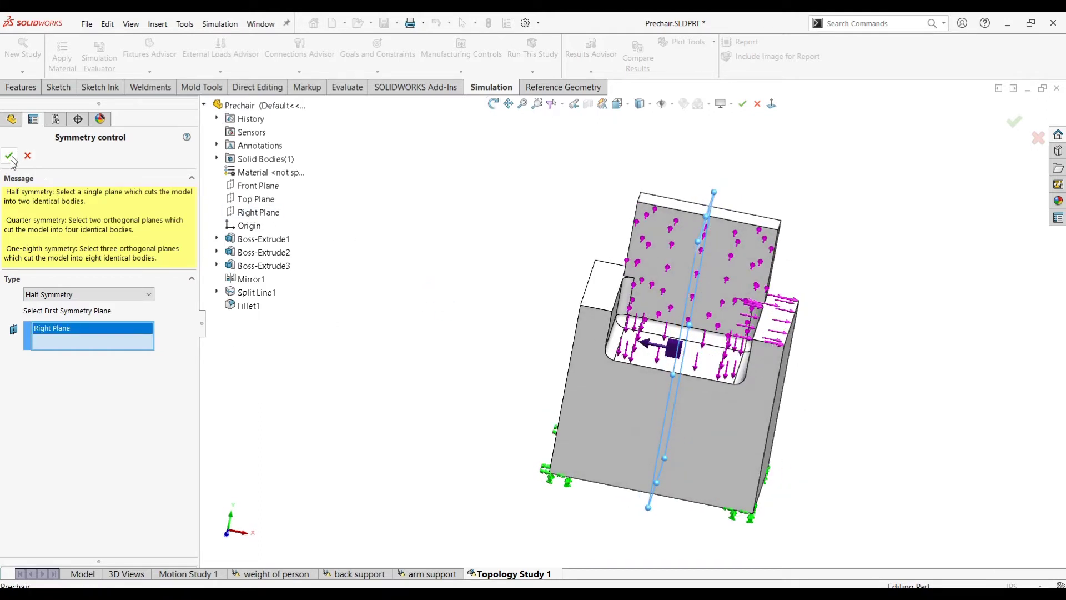
pyautogui.click(59, 296)
pyautogui.click(48, 306)
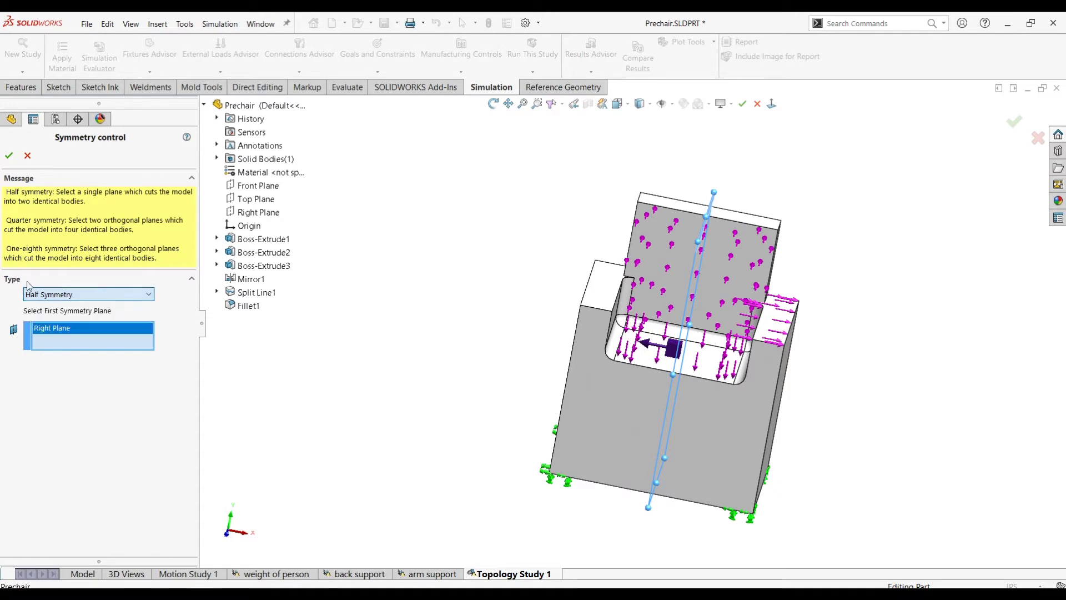
pyautogui.click(9, 156)
pyautogui.moveTo(447, 364); pyautogui.dragTo(378, 352, button='middle')
pyautogui.rightClick(41, 441)
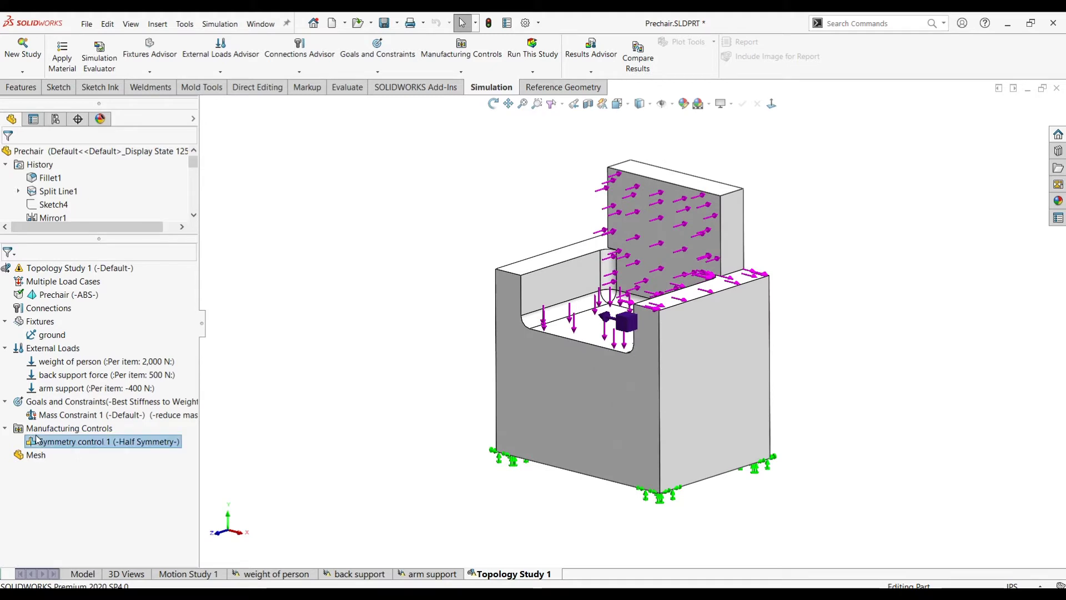
pyautogui.rightClick(31, 428)
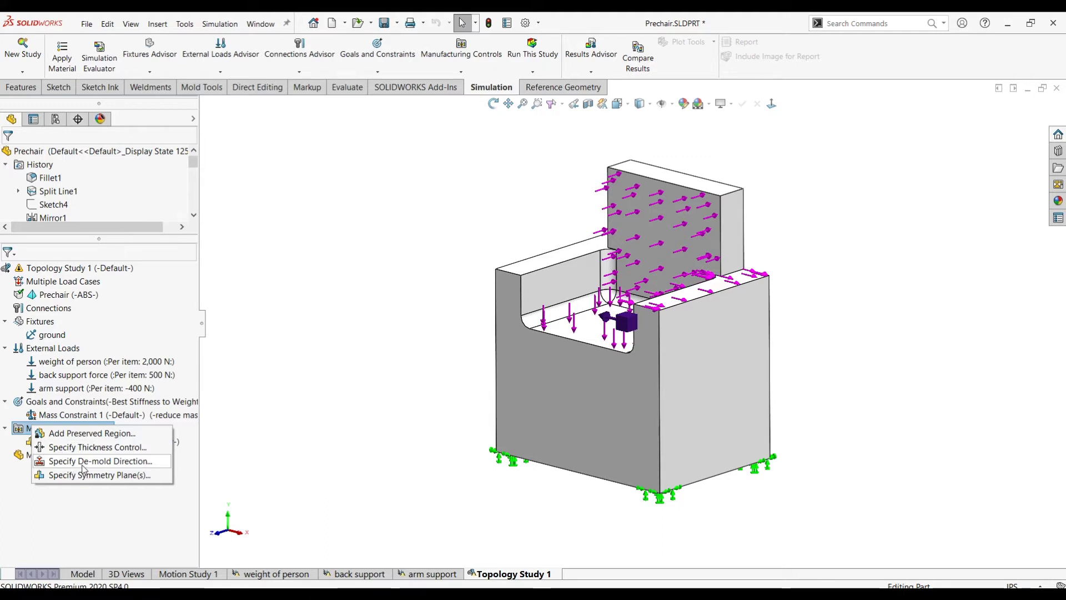
pyautogui.click(241, 419)
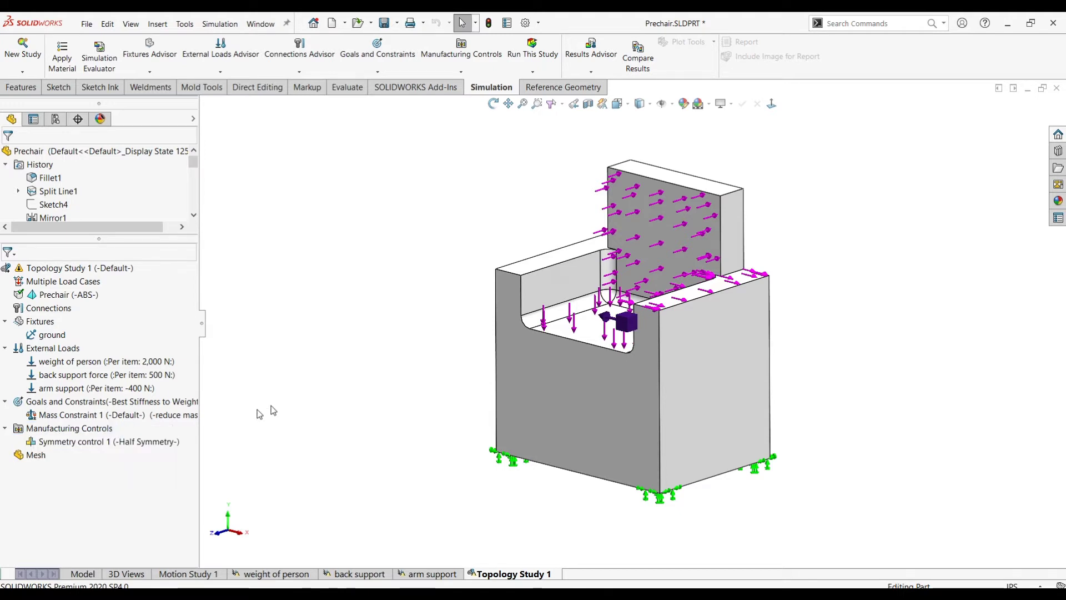
pyautogui.press('Left')
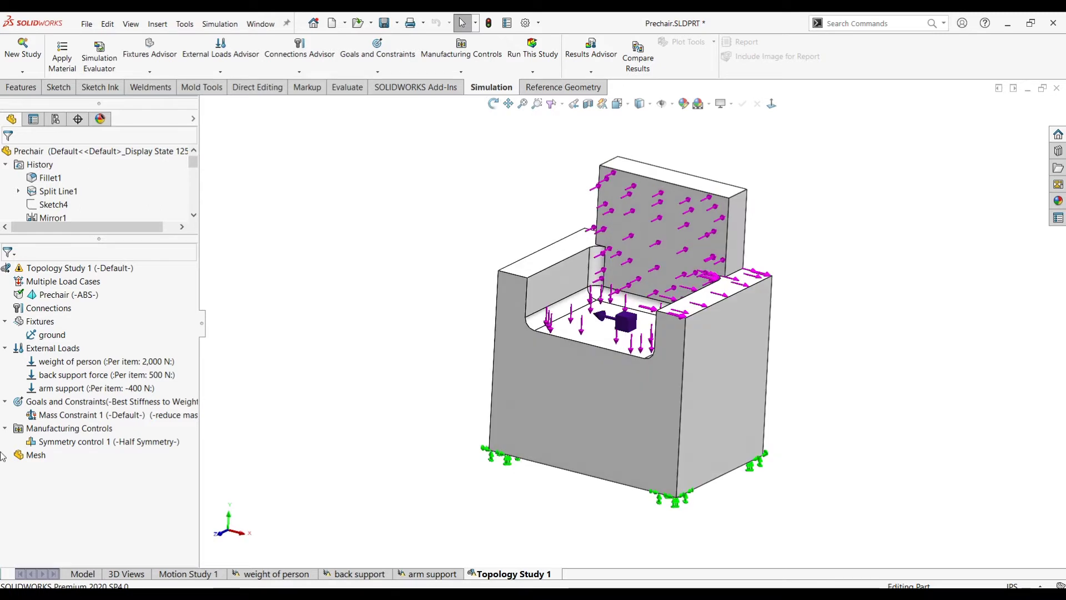
# Step: Create a standard mesh in millimetres with a 25 mm global element size and run the topology study
pyautogui.rightClick(25, 457)
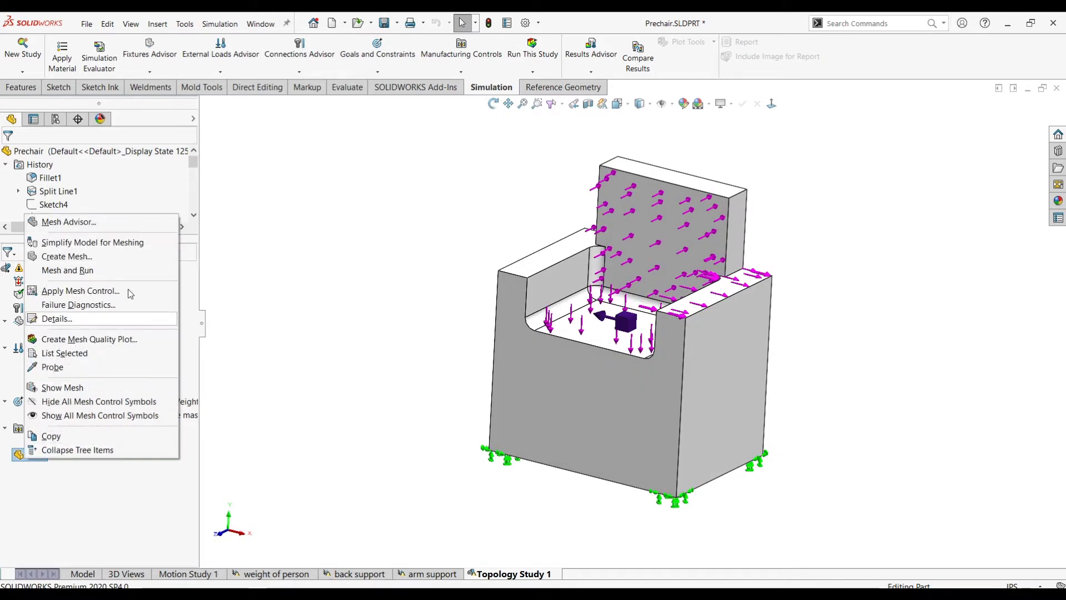
pyautogui.click(122, 255)
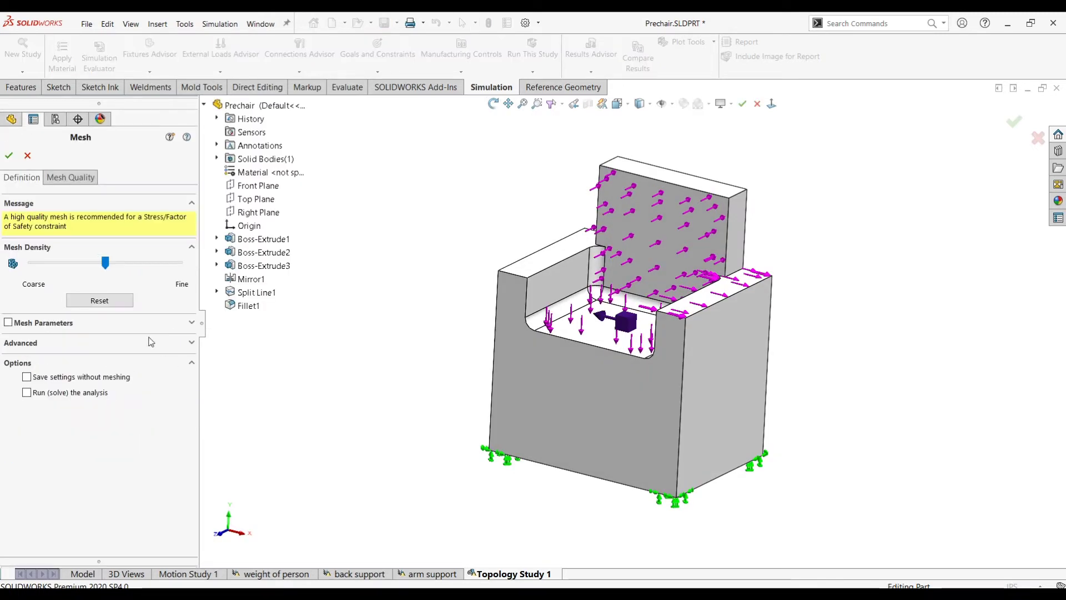
pyautogui.click(56, 178)
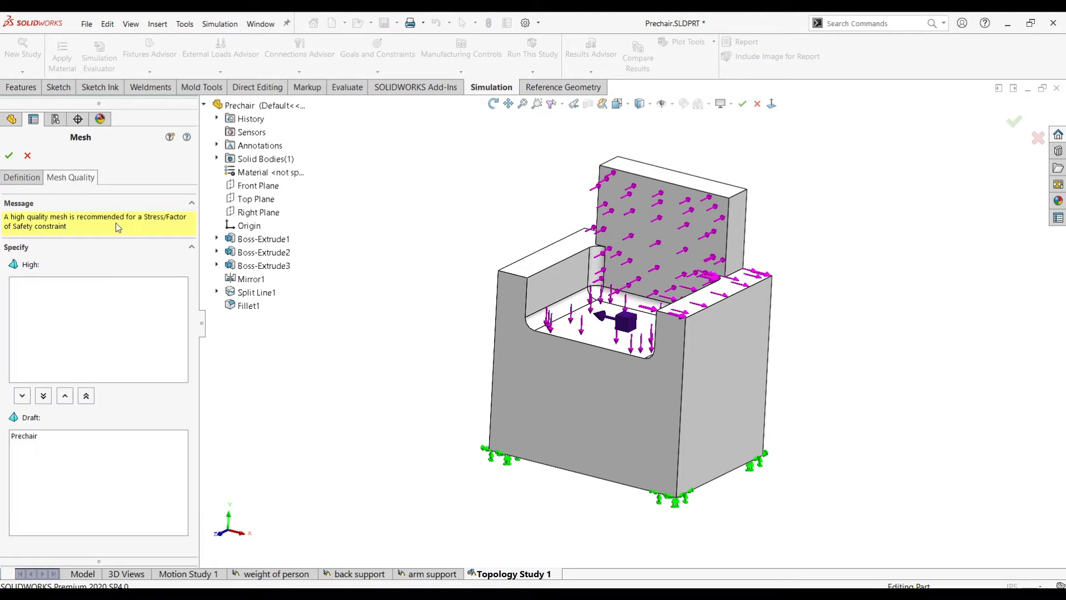
pyautogui.click(20, 177)
pyautogui.click(8, 322)
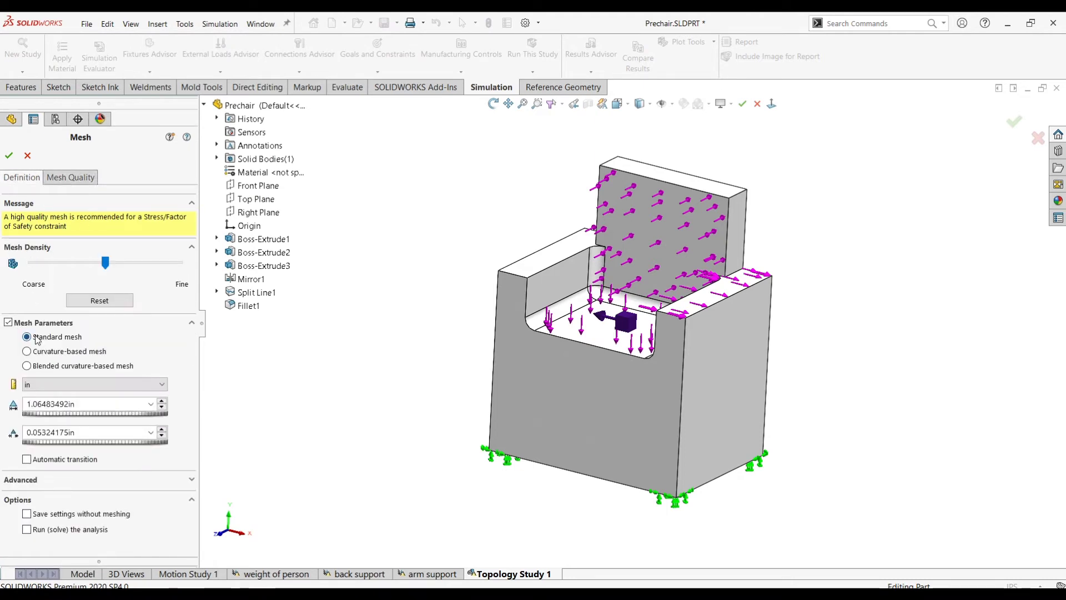
pyautogui.click(64, 384)
pyautogui.click(83, 402)
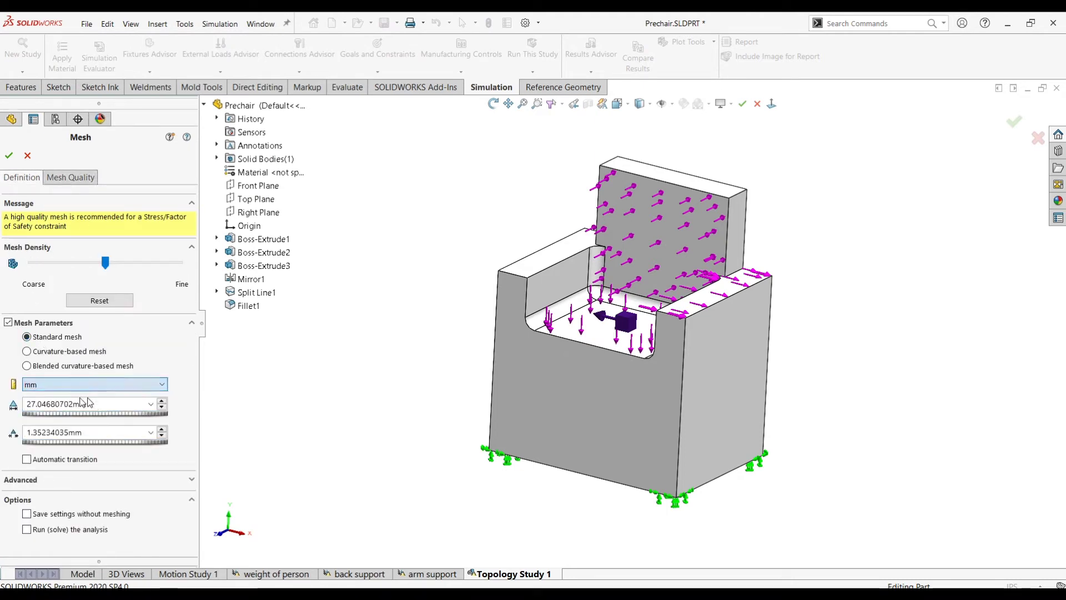
pyautogui.doubleClick(83, 402)
pyautogui.write('25')
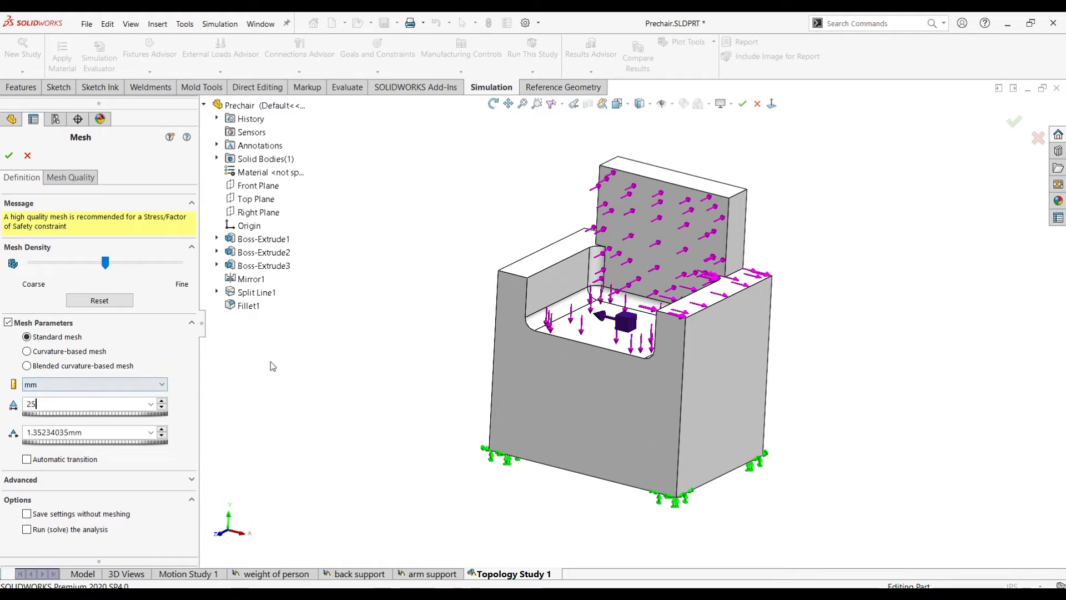
pyautogui.press('Return')
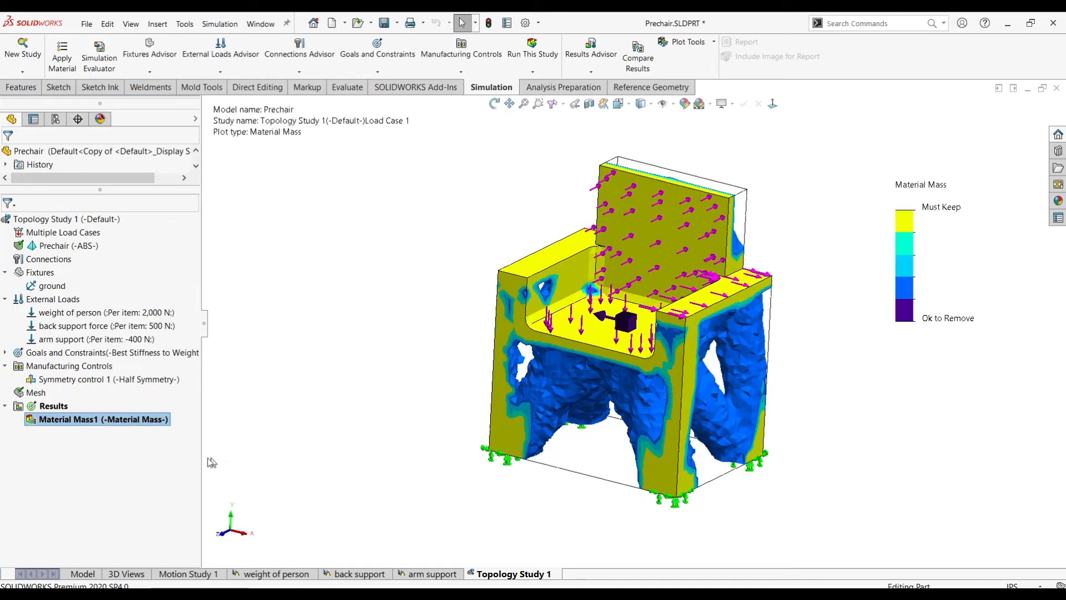
# Step: Edit the Material Mass plot, trying lighter and heavier isovalues and settling at about 26% of the original mass
pyautogui.rightClick(82, 420)
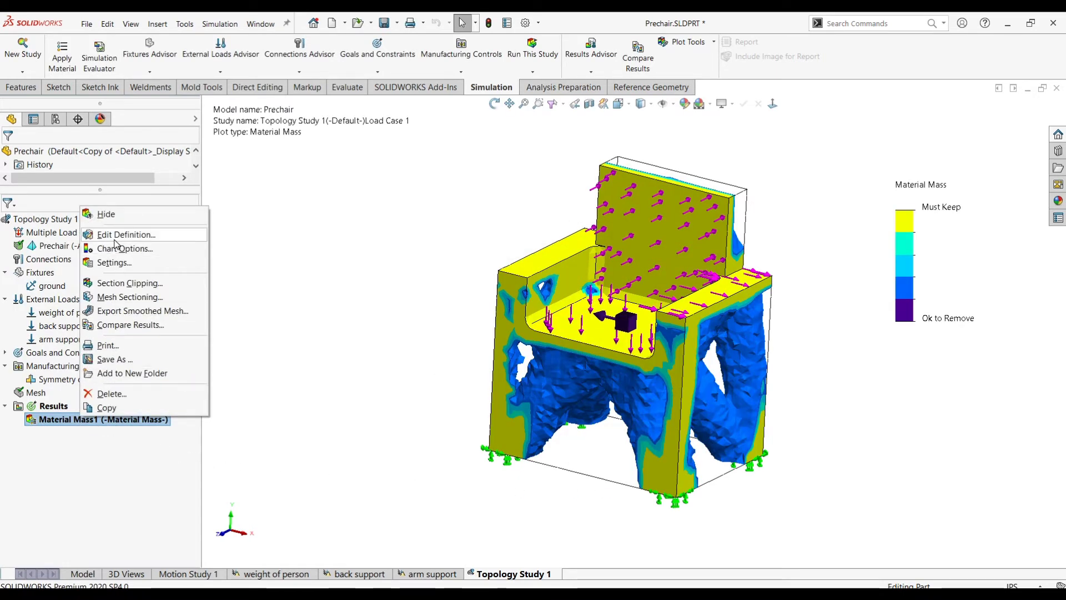
pyautogui.click(89, 449)
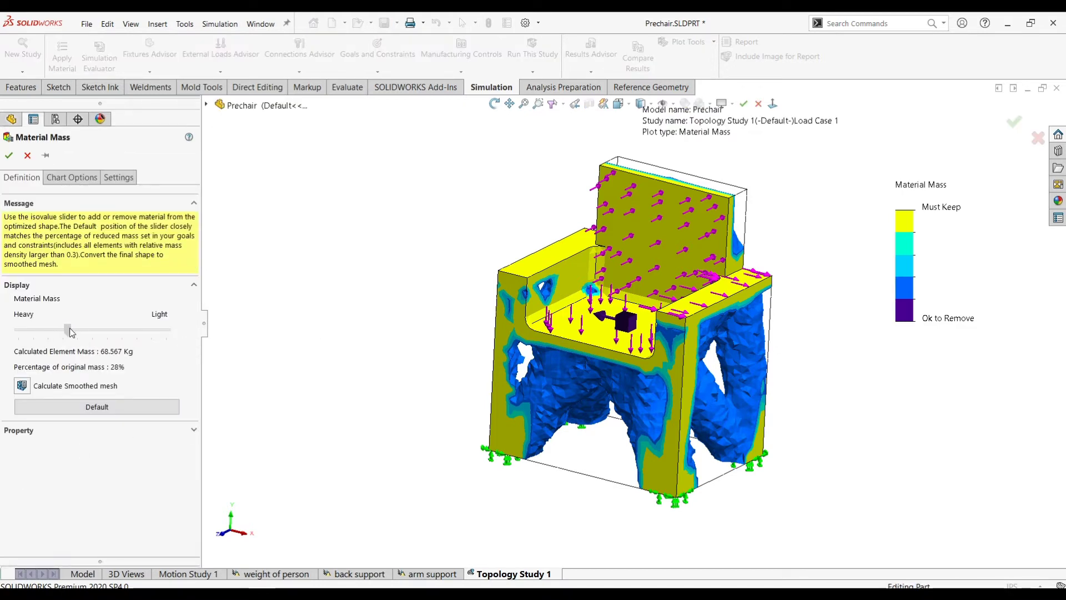
pyautogui.moveTo(61, 330); pyautogui.dragTo(144, 335)
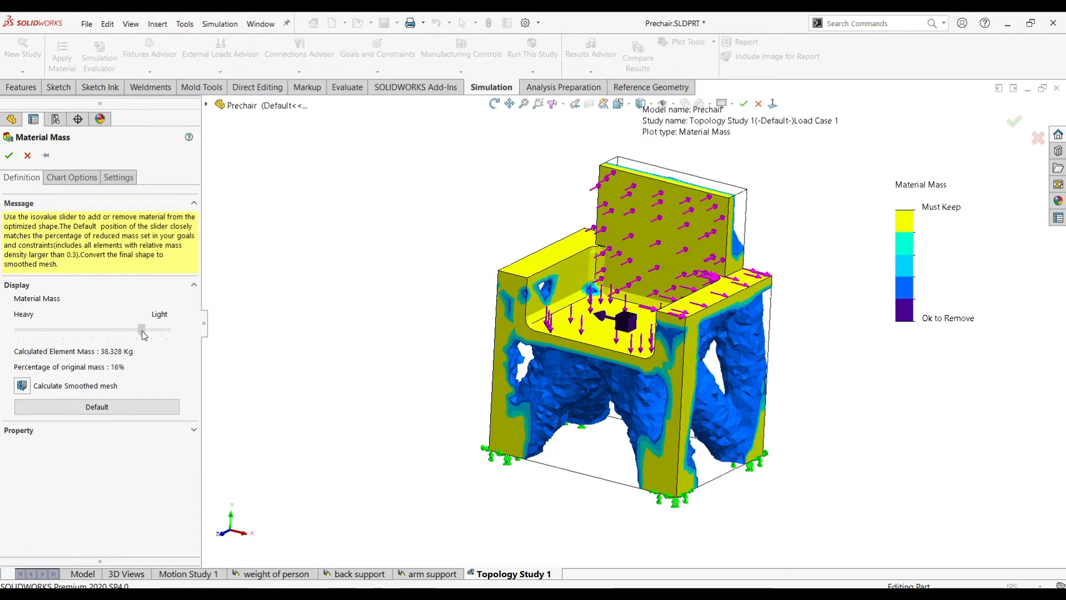
pyautogui.moveTo(142, 332); pyautogui.dragTo(175, 337)
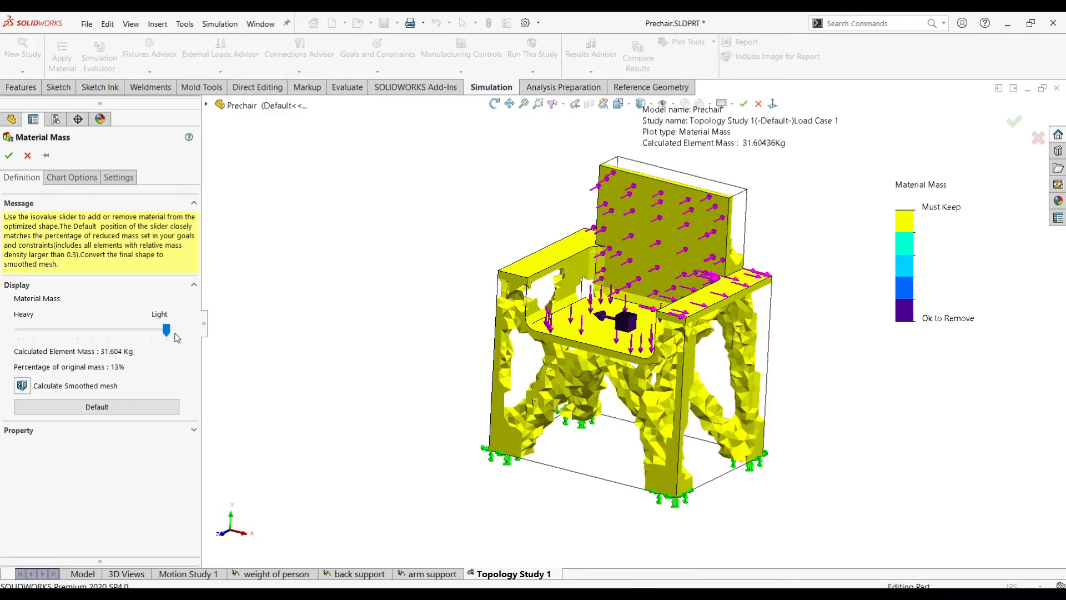
pyautogui.moveTo(167, 332)
pyautogui.mouseDown()
pyautogui.moveTo(11, 333)
pyautogui.moveTo(167, 333)
pyautogui.mouseUp()
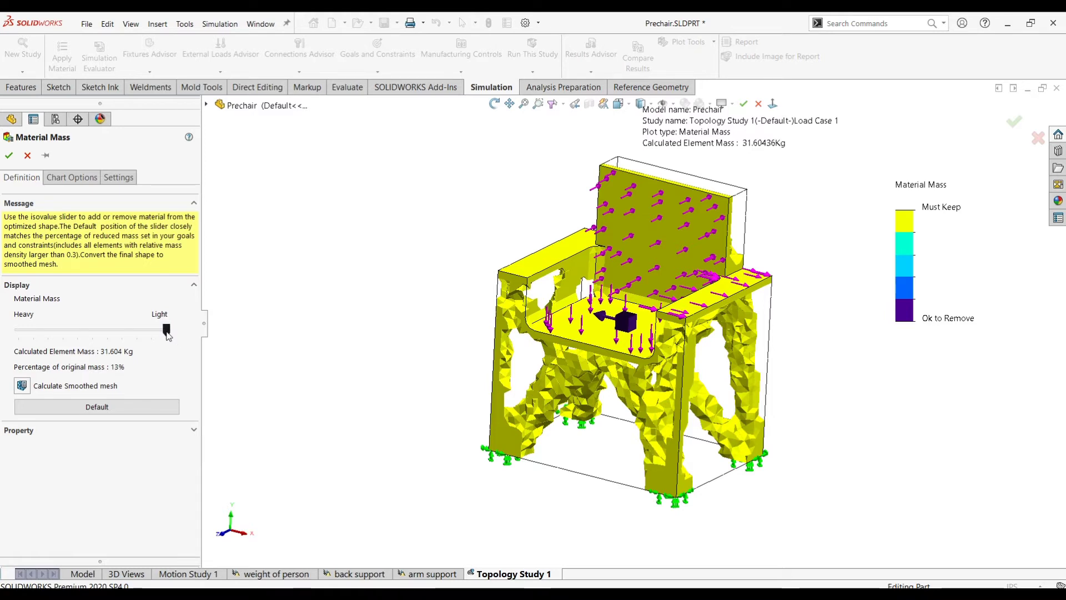
pyautogui.moveTo(167, 335); pyautogui.dragTo(97, 337)
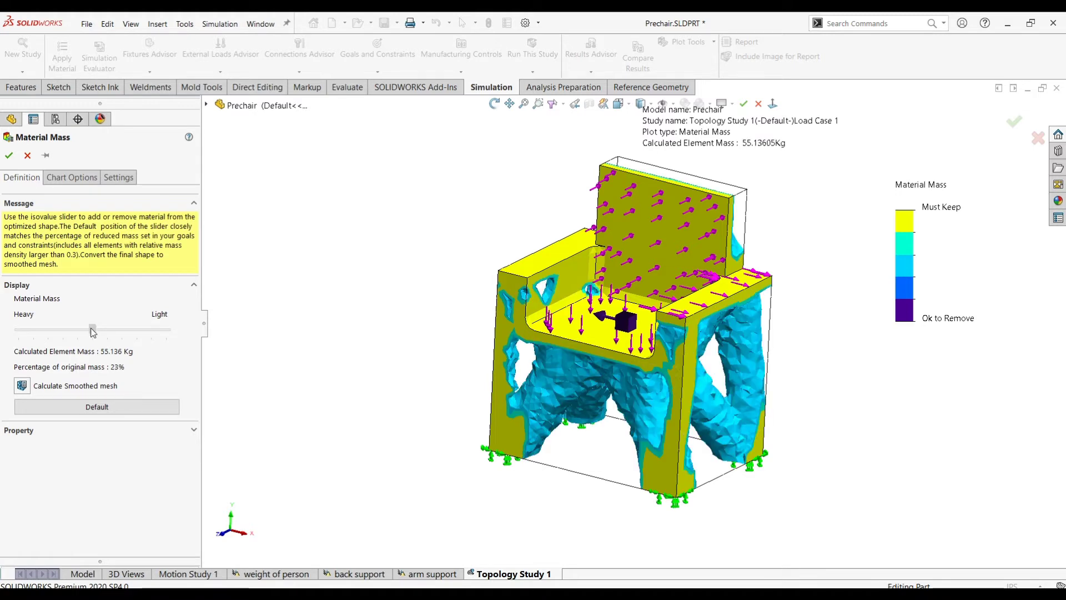
pyautogui.moveTo(93, 331); pyautogui.dragTo(51, 331)
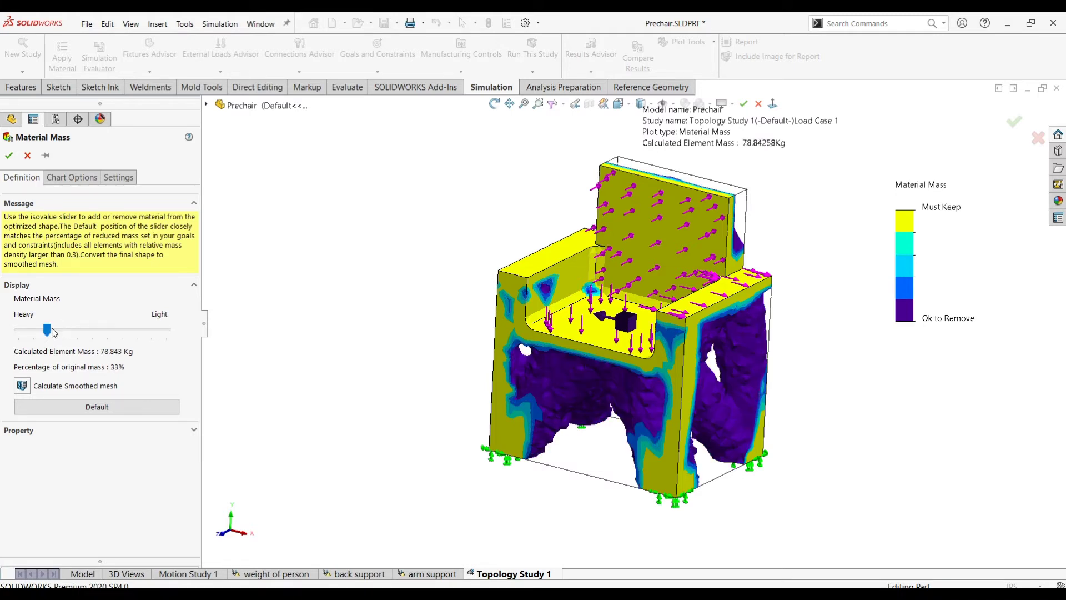
pyautogui.moveTo(47, 330); pyautogui.dragTo(75, 333)
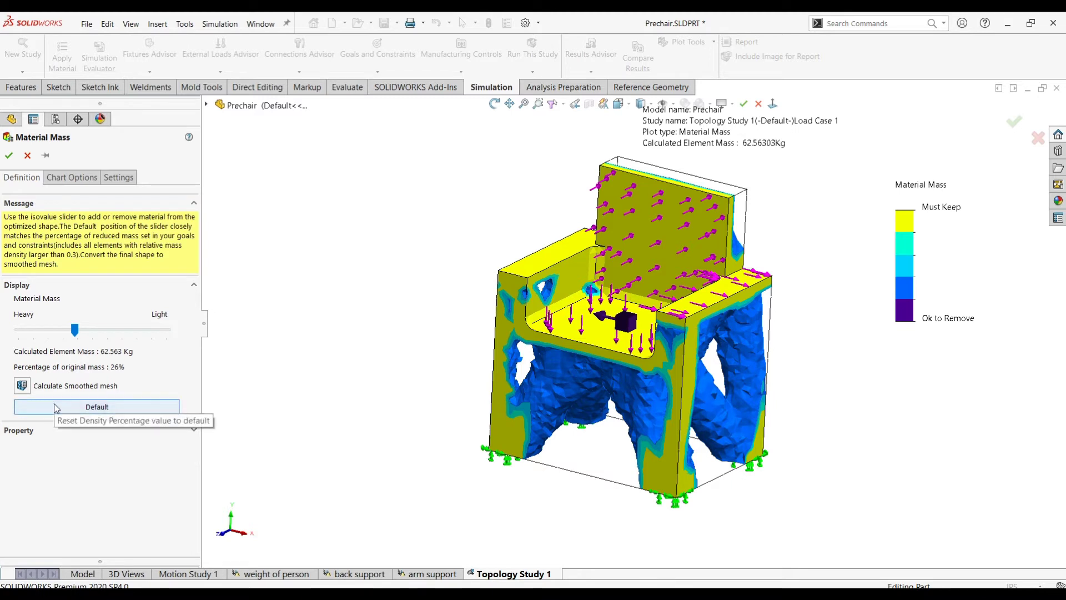
# Step: Calculate the smoothed mesh, try the coarsest smoothing level, and set the number of cycles to the smoothest level
pyautogui.click(22, 385)
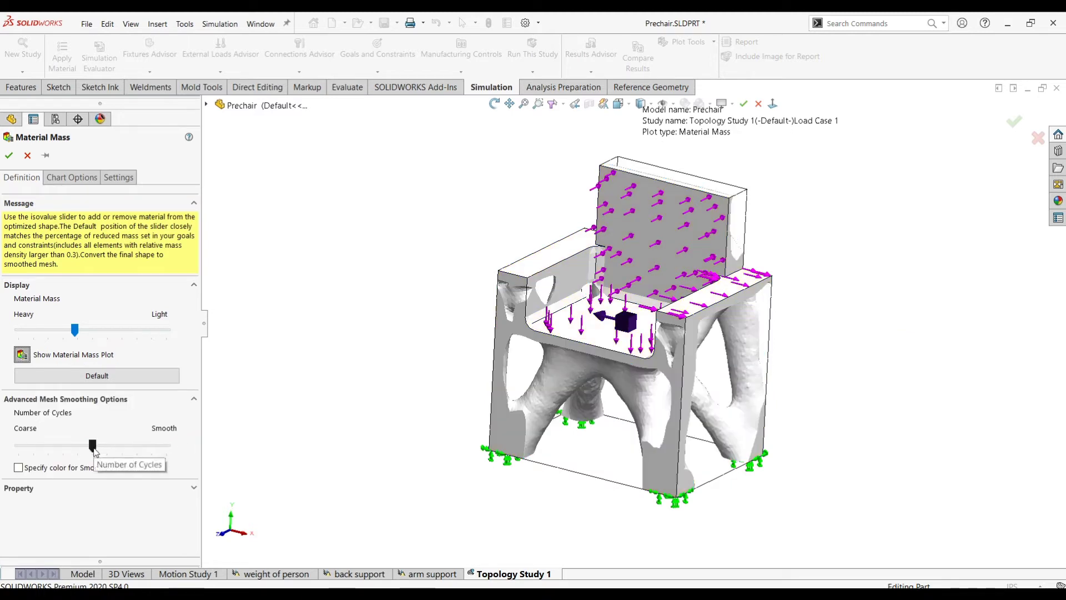
pyautogui.moveTo(95, 447); pyautogui.dragTo(8, 447)
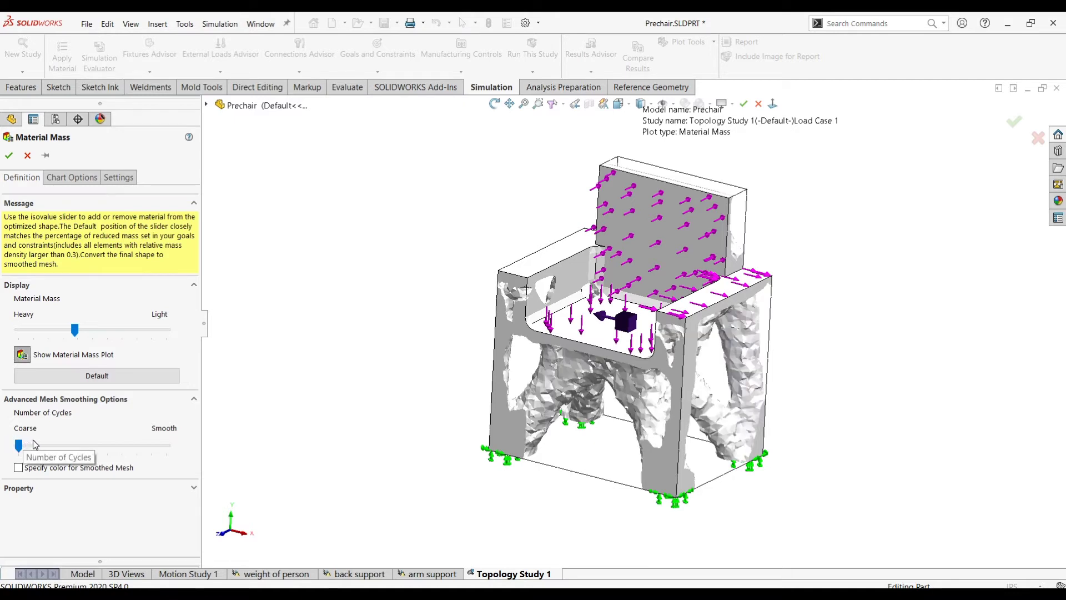
pyautogui.moveTo(19, 445); pyautogui.dragTo(166, 445)
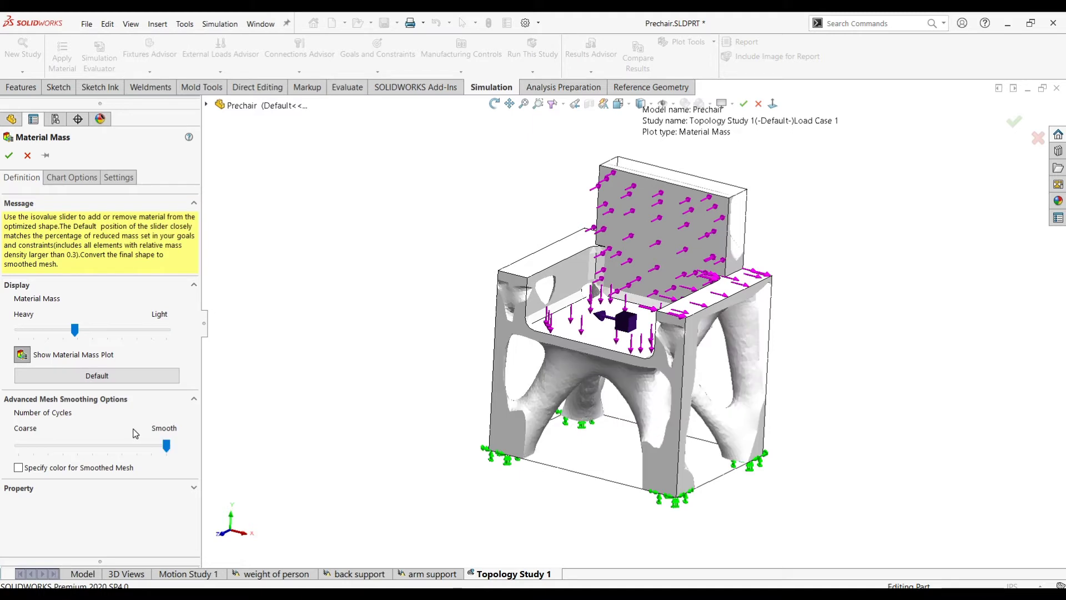
# Step: Specify a single bright green color for the smoothed mesh
pyautogui.click(56, 468)
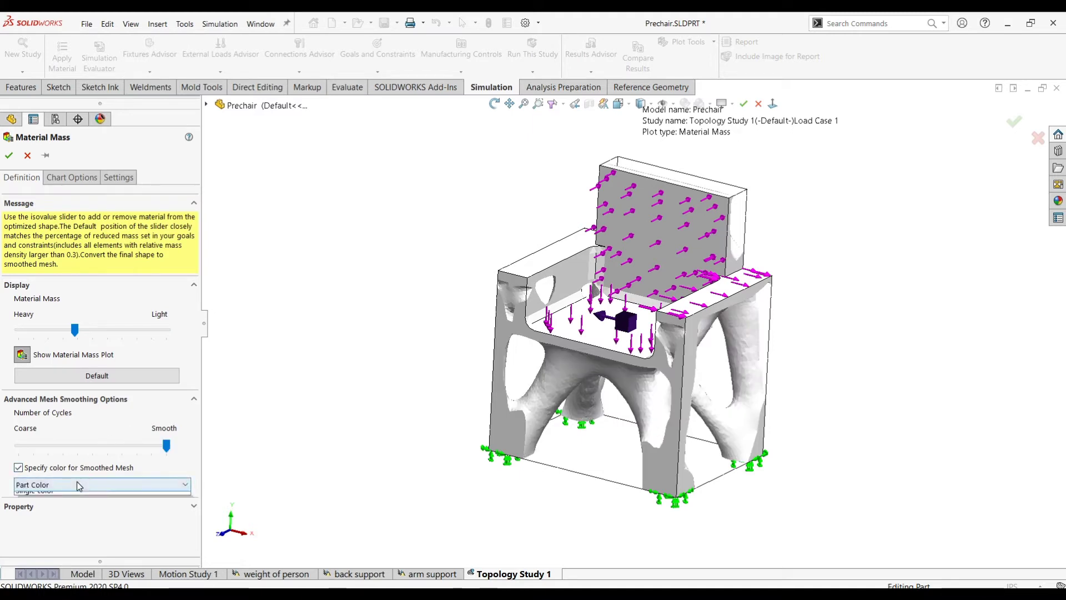
pyautogui.click(80, 484)
pyautogui.click(86, 507)
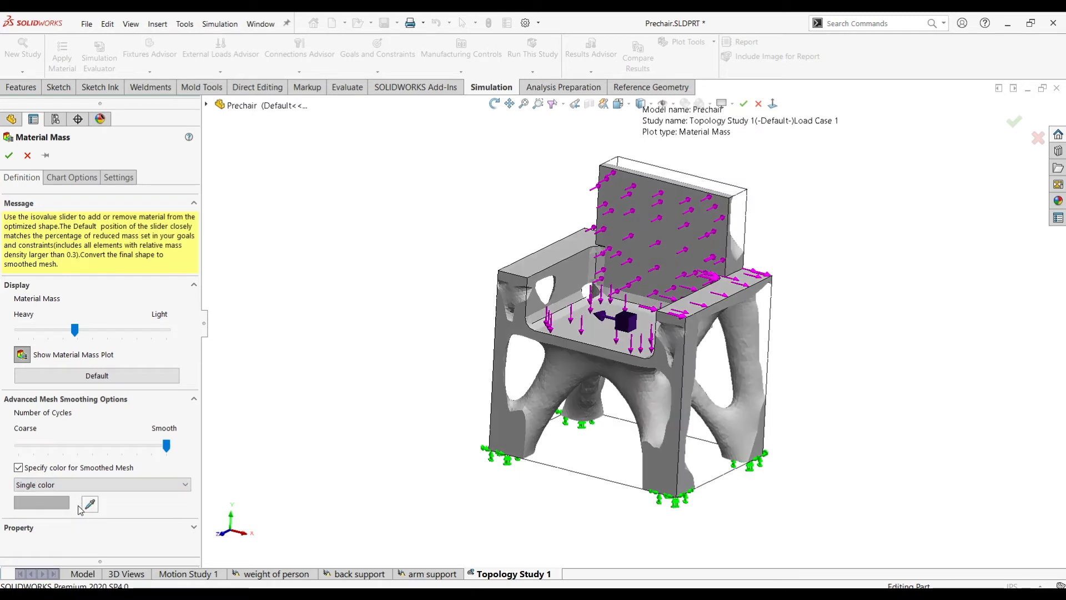
pyautogui.click(88, 504)
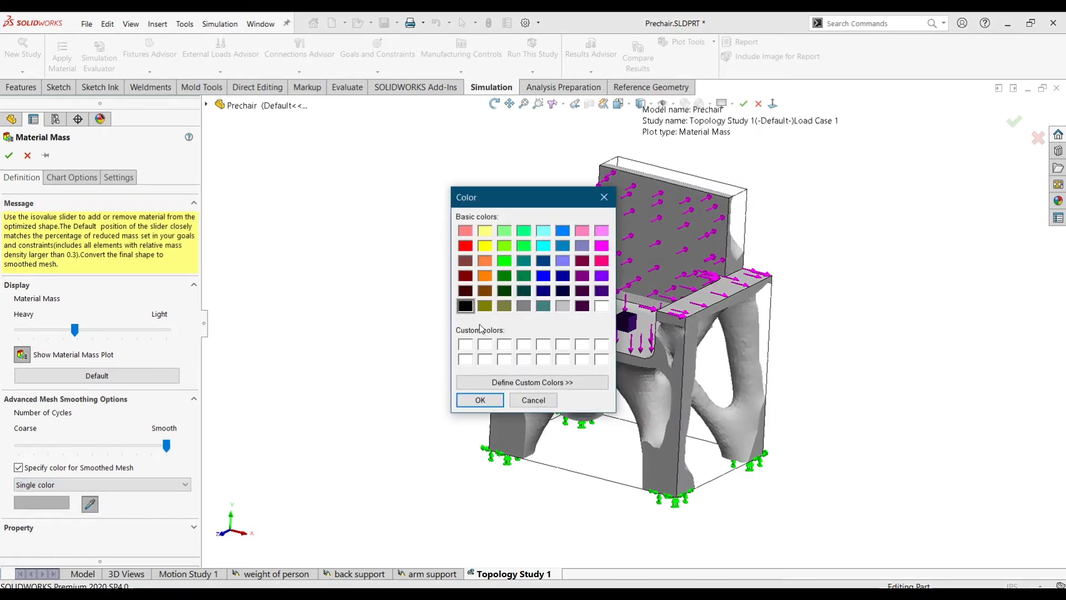
pyautogui.click(505, 306)
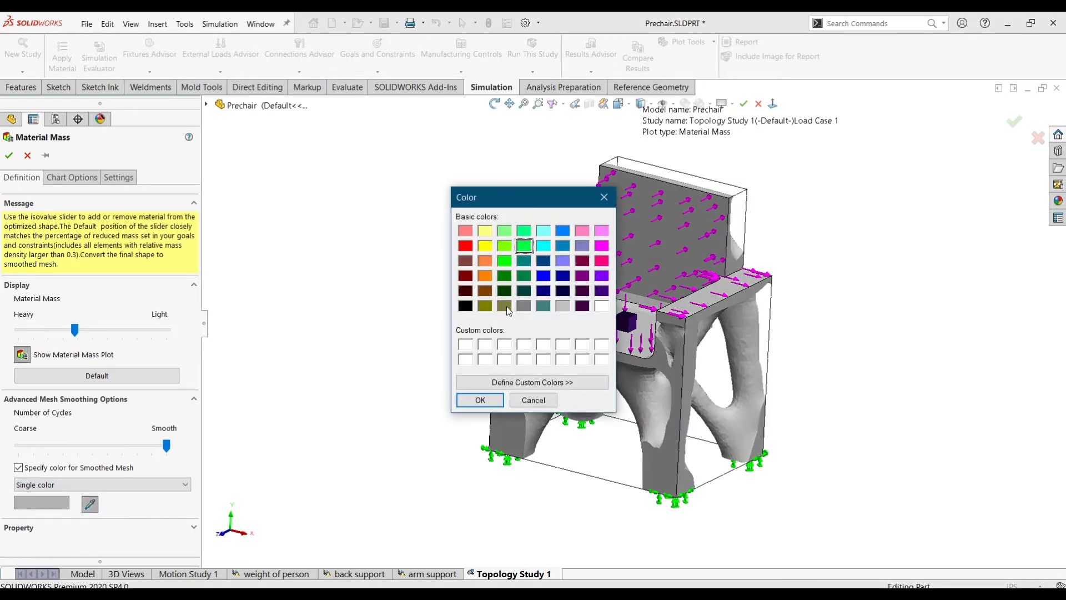
pyautogui.click(480, 400)
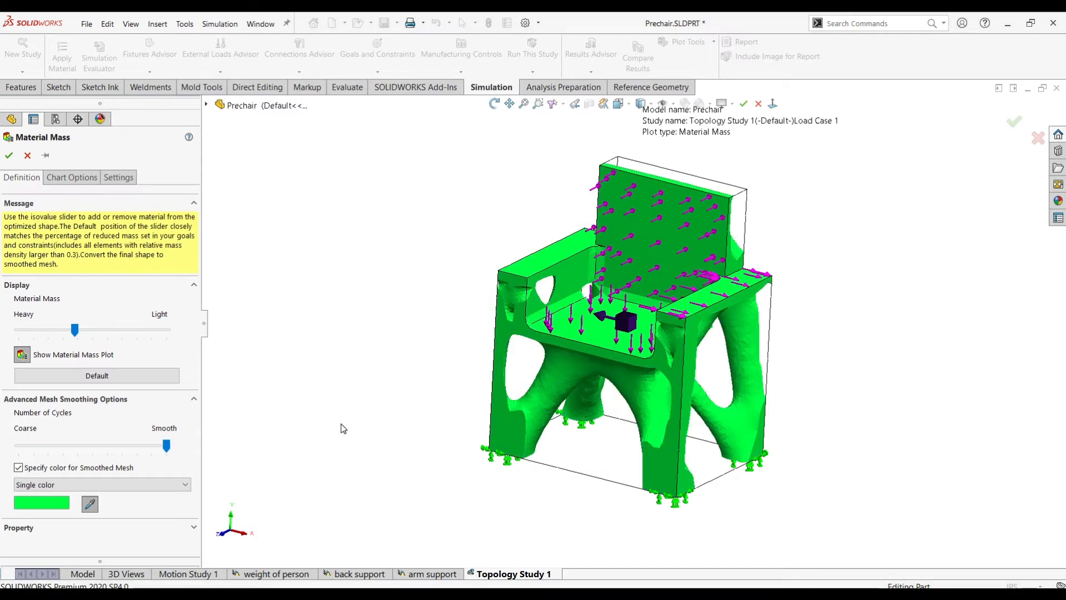
# Step: Accept the Material Mass plot settings with the green smoothed mesh
pyautogui.scroll(2, 392, 264)
pyautogui.moveTo(404, 282); pyautogui.dragTo(300, 244, button='middle')
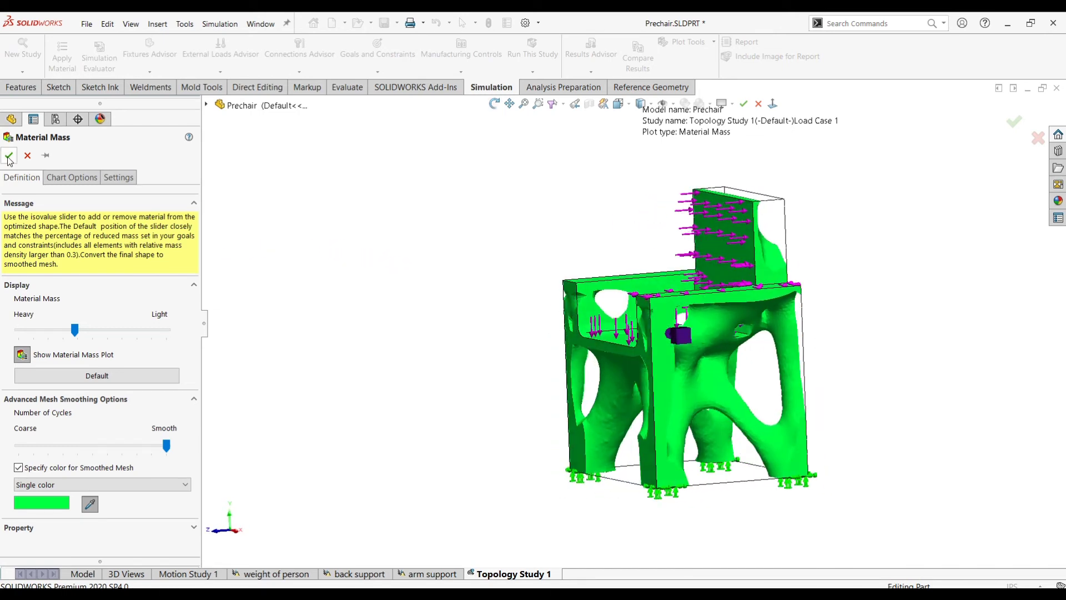
pyautogui.click(8, 155)
pyautogui.moveTo(459, 297); pyautogui.dragTo(410, 328, button='middle')
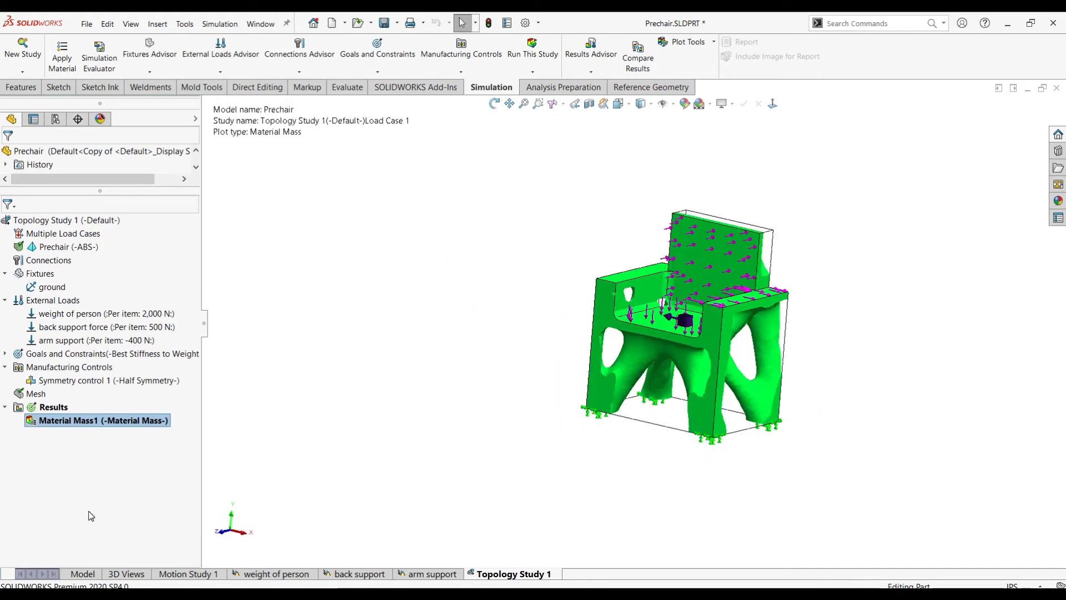
# Step: Start exporting the smoothed mesh from the Material Mass plot as a new part file saved to the Desktop
pyautogui.rightClick(47, 422)
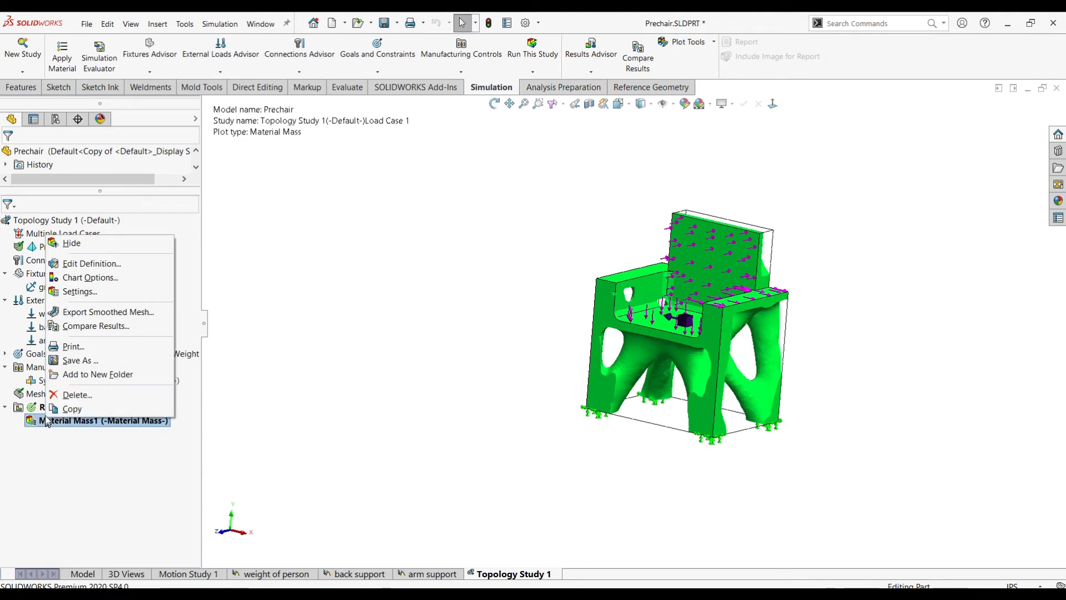
pyautogui.click(65, 312)
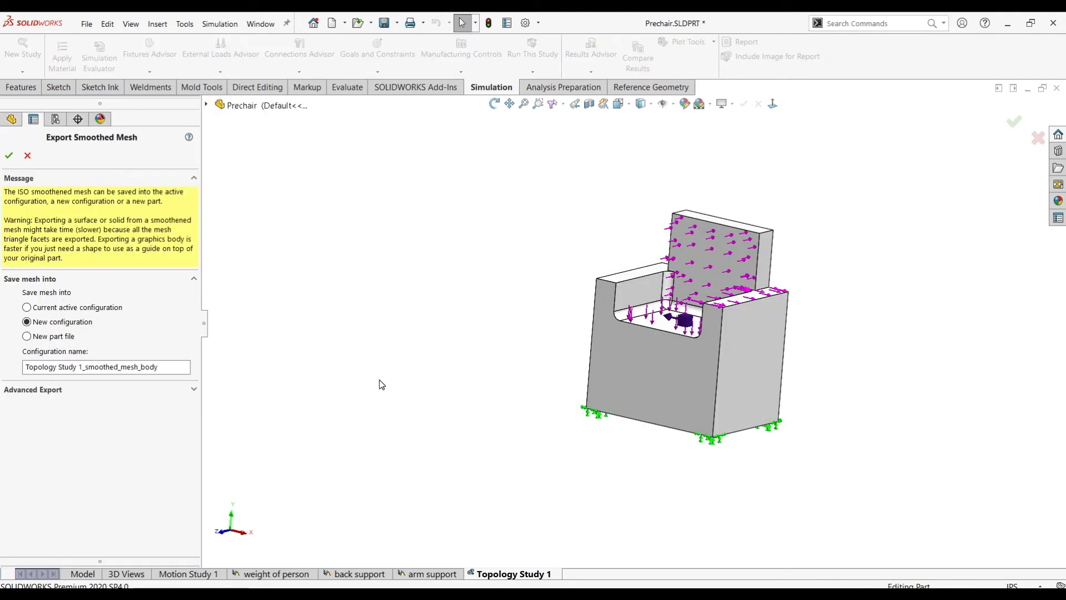
pyautogui.click(43, 337)
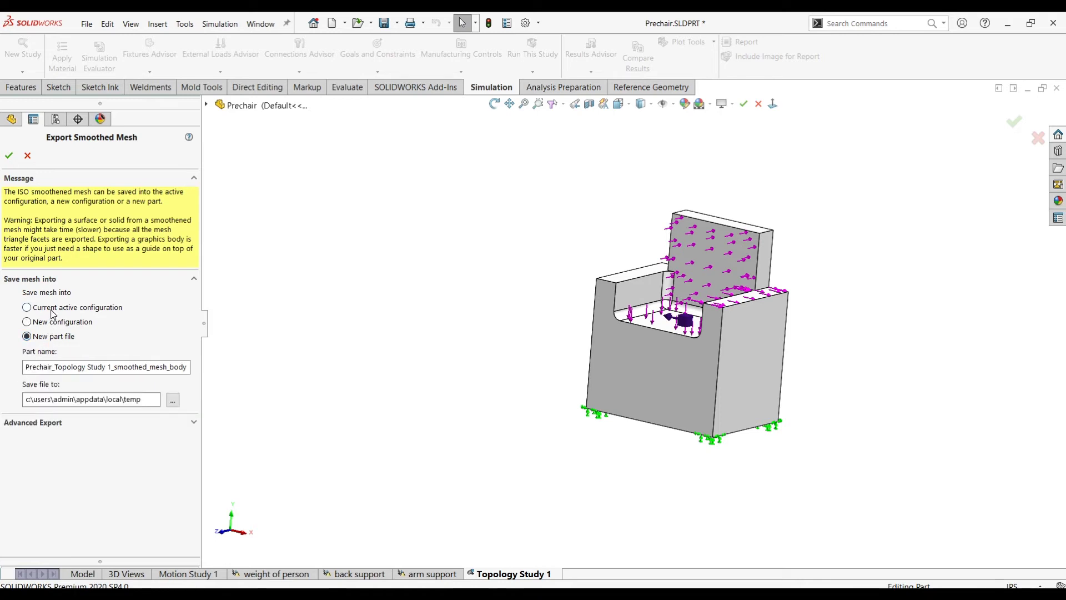
pyautogui.click(173, 400)
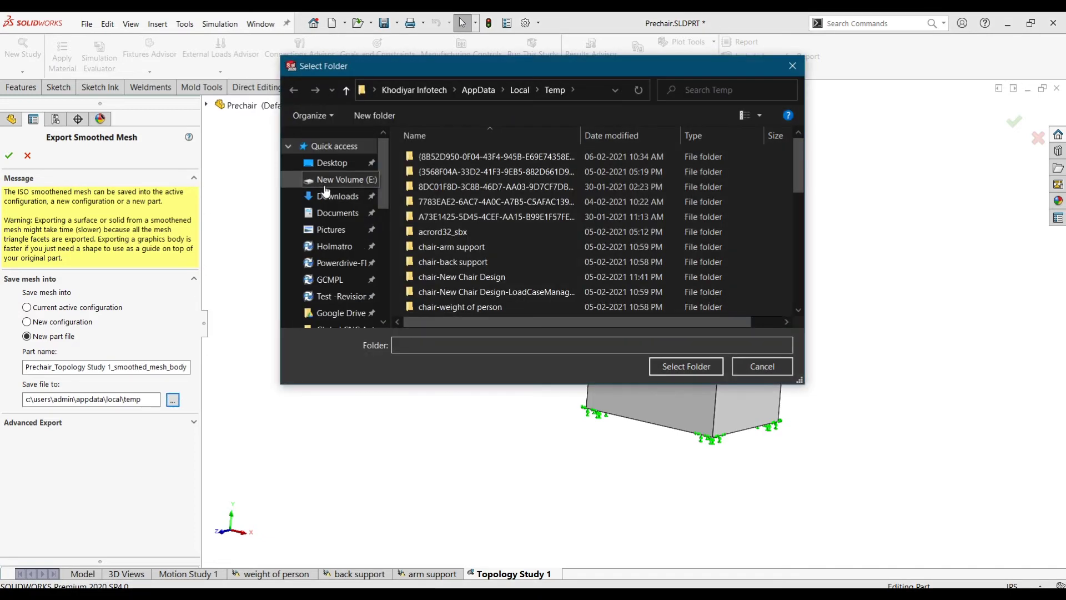
pyautogui.click(332, 163)
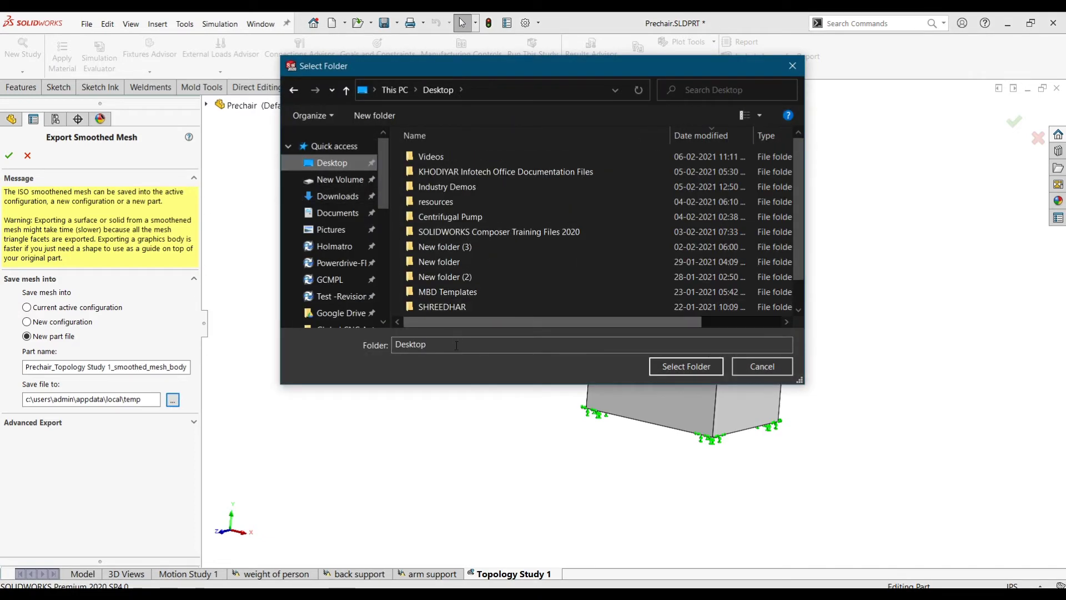
pyautogui.click(664, 367)
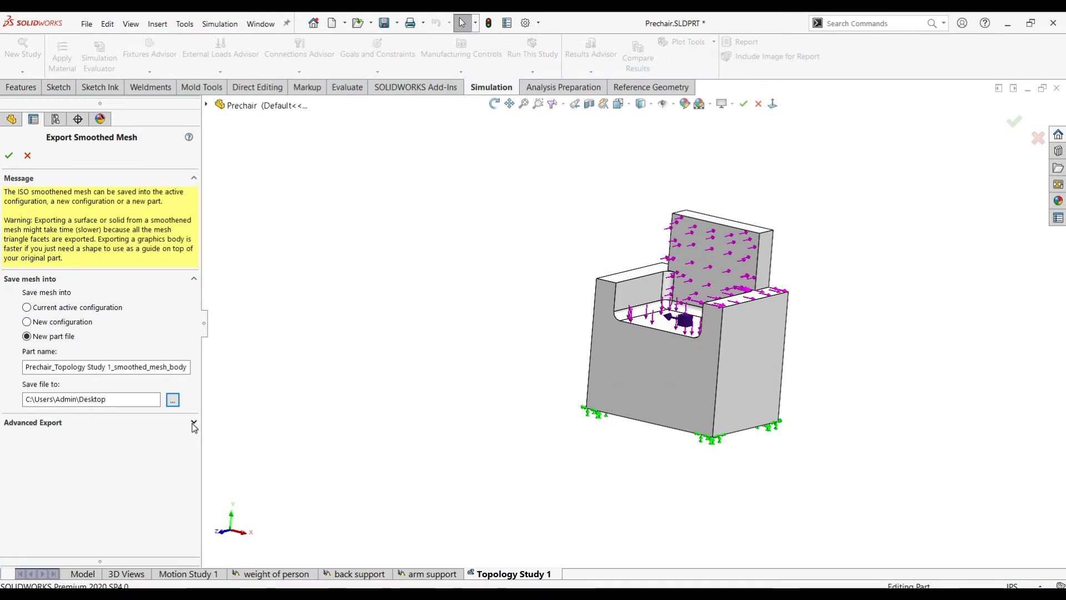
# Step: Set the advanced export type to solid body and export the smoothed chair mesh
pyautogui.click(194, 423)
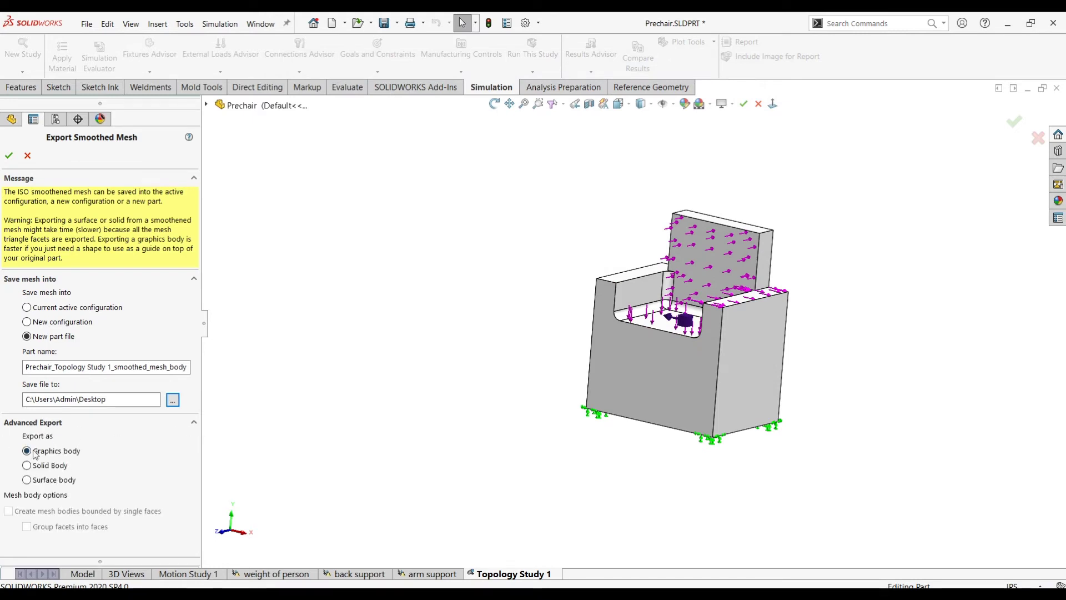
pyautogui.click(39, 470)
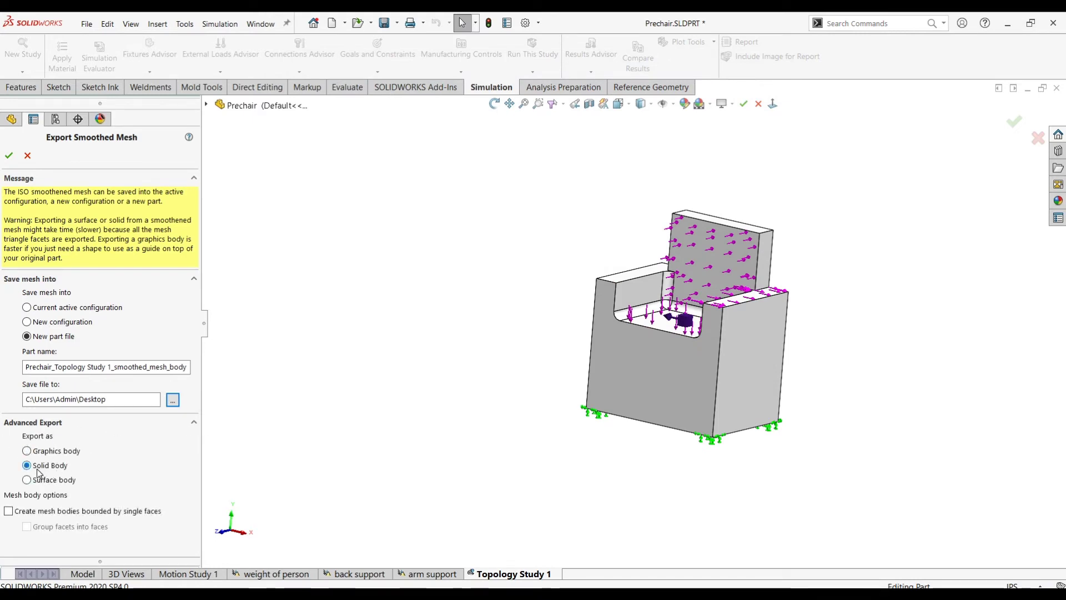
pyautogui.click(9, 156)
pyautogui.scroll(-5, 570, 248)
pyautogui.moveTo(570, 248); pyautogui.dragTo(877, 448, button='middle')
pyautogui.moveTo(915, 422); pyautogui.dragTo(430, 318)
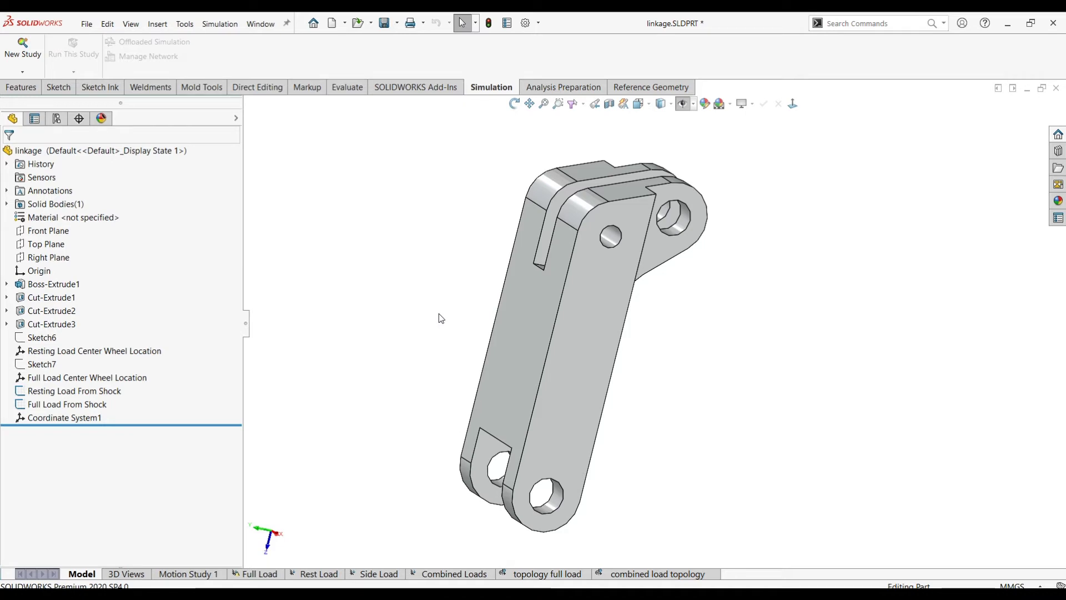
# Step: Open the Combined Loads study of the linkage part and create a new topology study
pyautogui.moveTo(426, 364); pyautogui.dragTo(408, 358, button='middle')
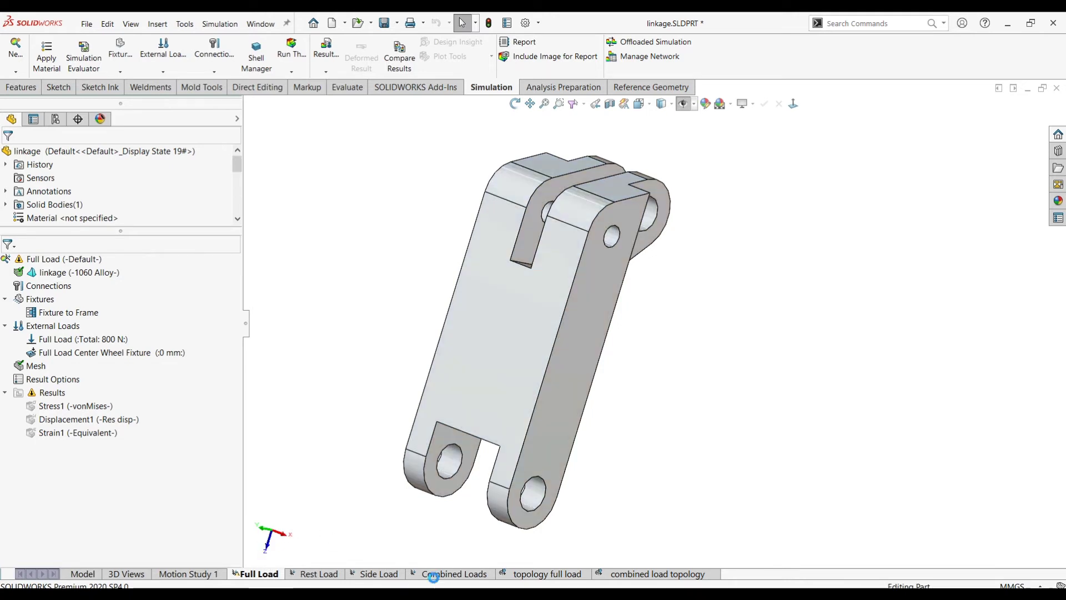
pyautogui.click(430, 573)
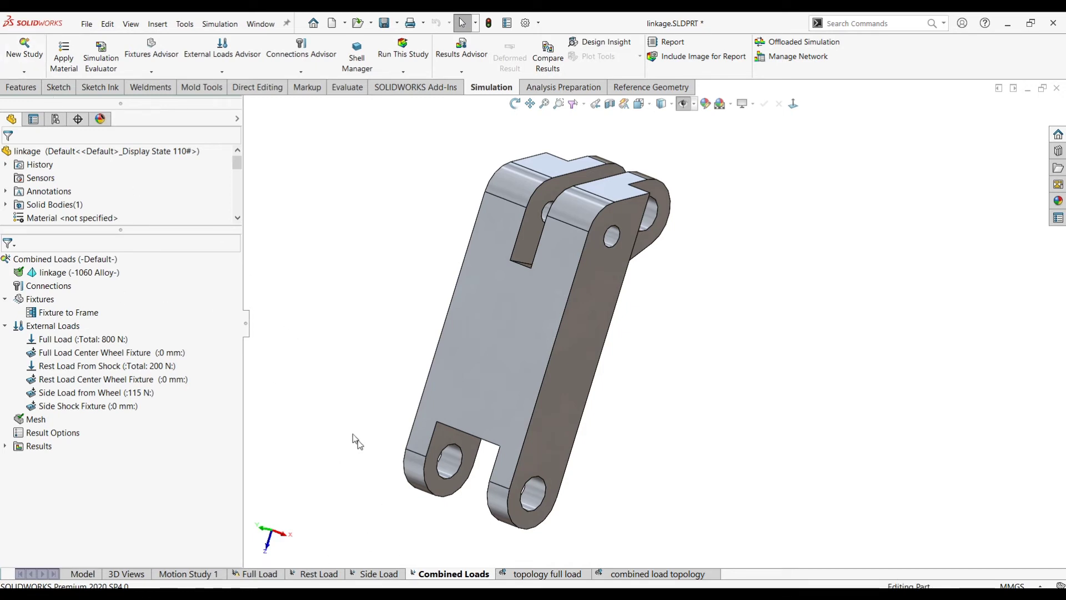
pyautogui.click(24, 49)
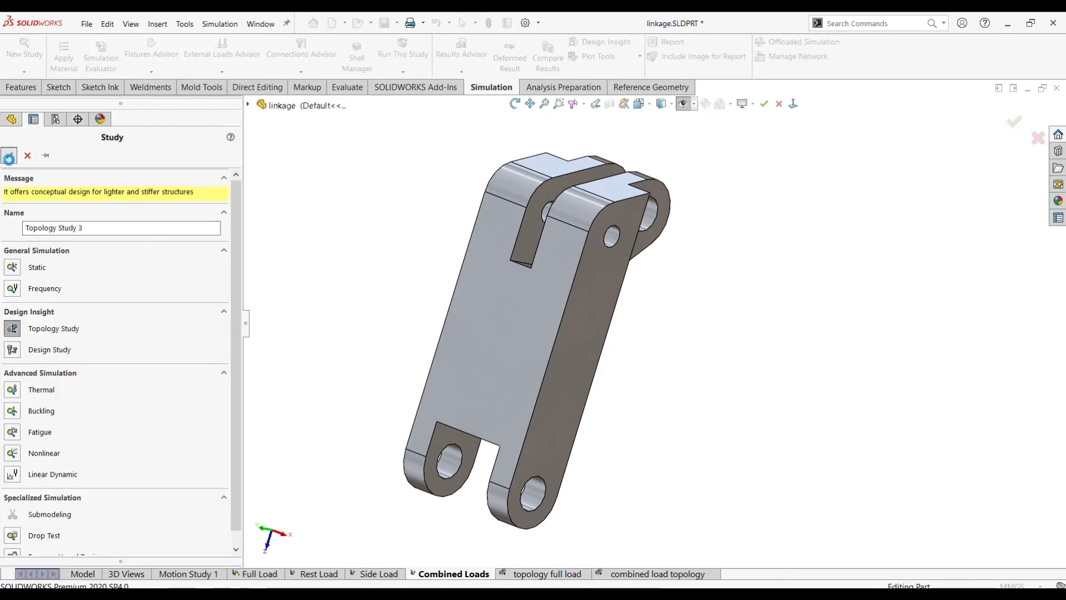
pyautogui.click(10, 156)
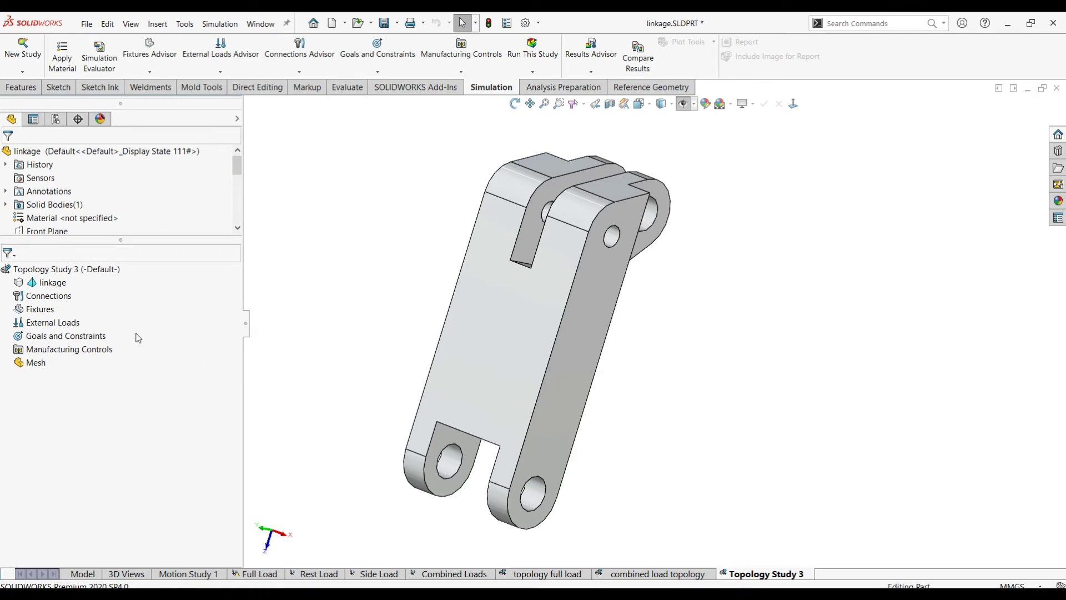
# Step: Copy the linkage material, fixtures and external loads from the Combined Loads study for use in the new topology study
pyautogui.click(468, 575)
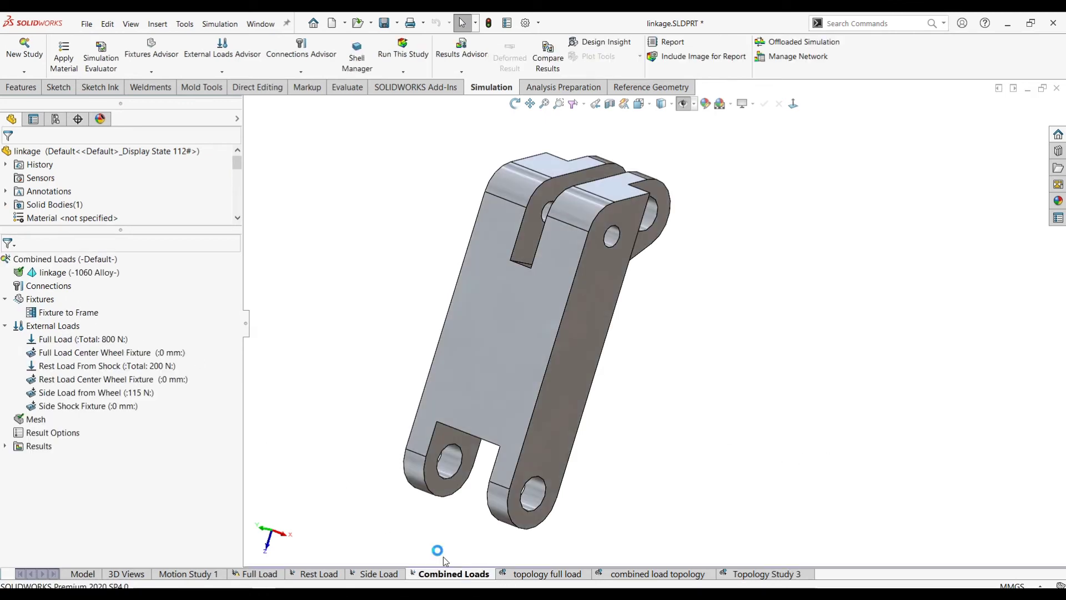
pyautogui.click(46, 273)
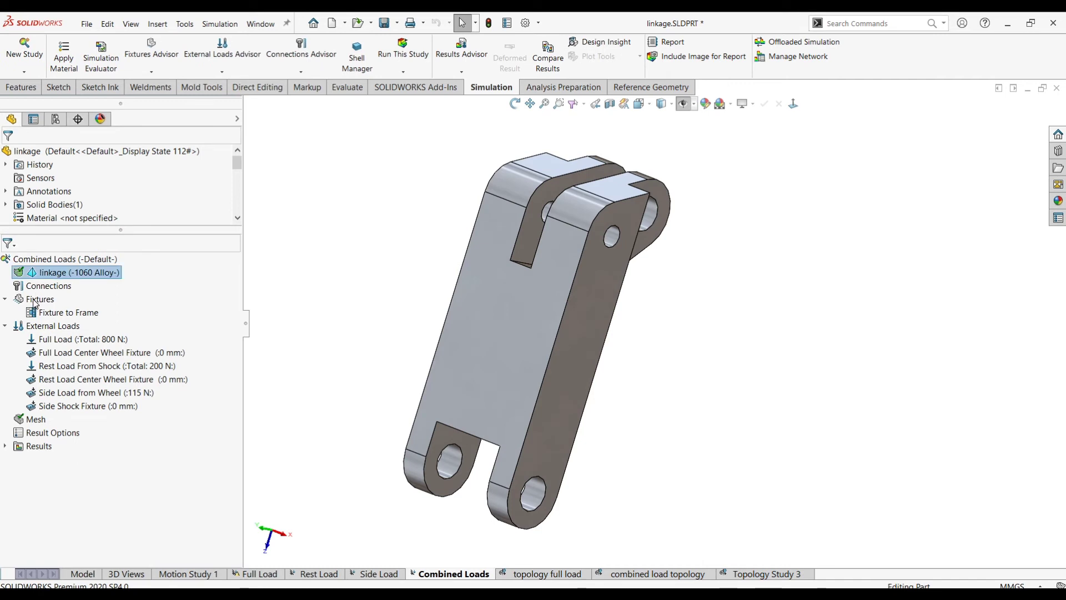
pyautogui.keyDown('ctrl'); pyautogui.click(34, 299); pyautogui.keyUp('ctrl')
pyautogui.keyDown('ctrl'); pyautogui.moveTo(41, 326); pyautogui.dragTo(733, 573); pyautogui.keyUp('ctrl')
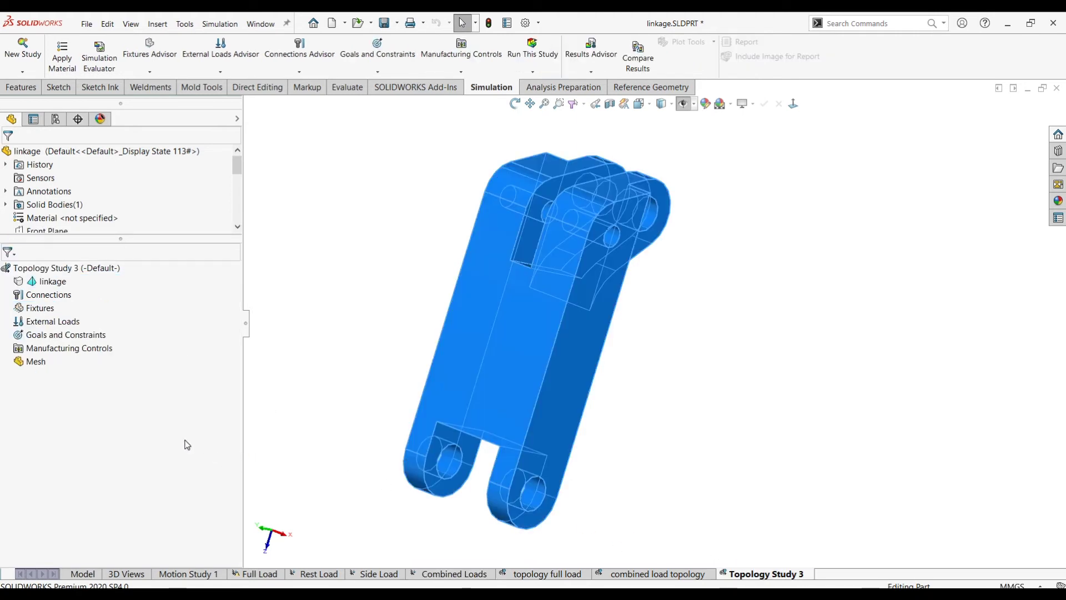
# Step: Paste the copied 1060 Alloy material, frame fixture and all external loads into Topology Study 3
pyautogui.rightClick(29, 281)
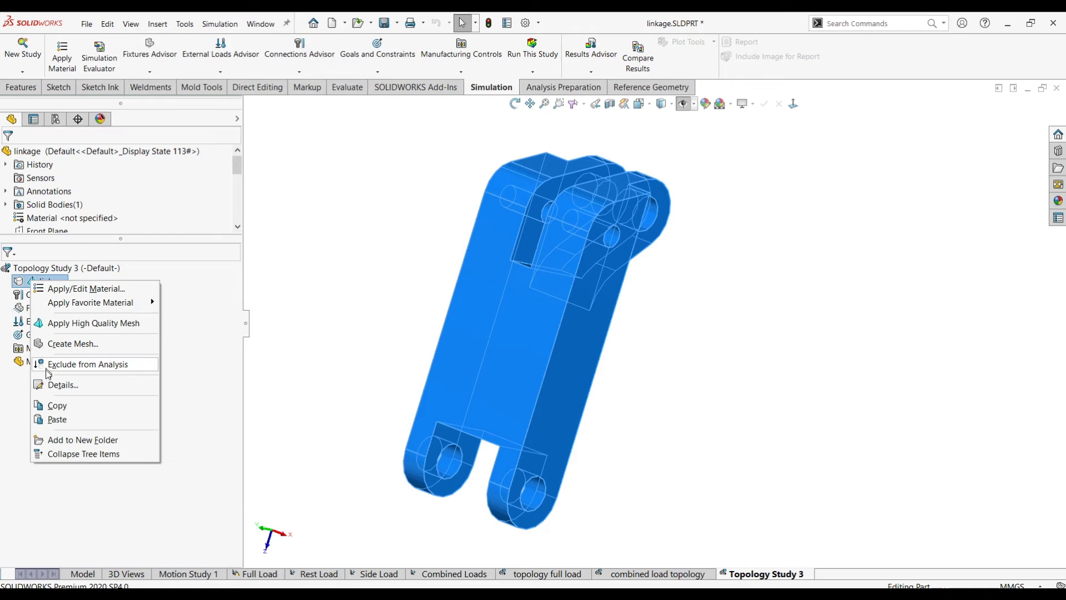
pyautogui.click(57, 420)
pyautogui.rightClick(35, 308)
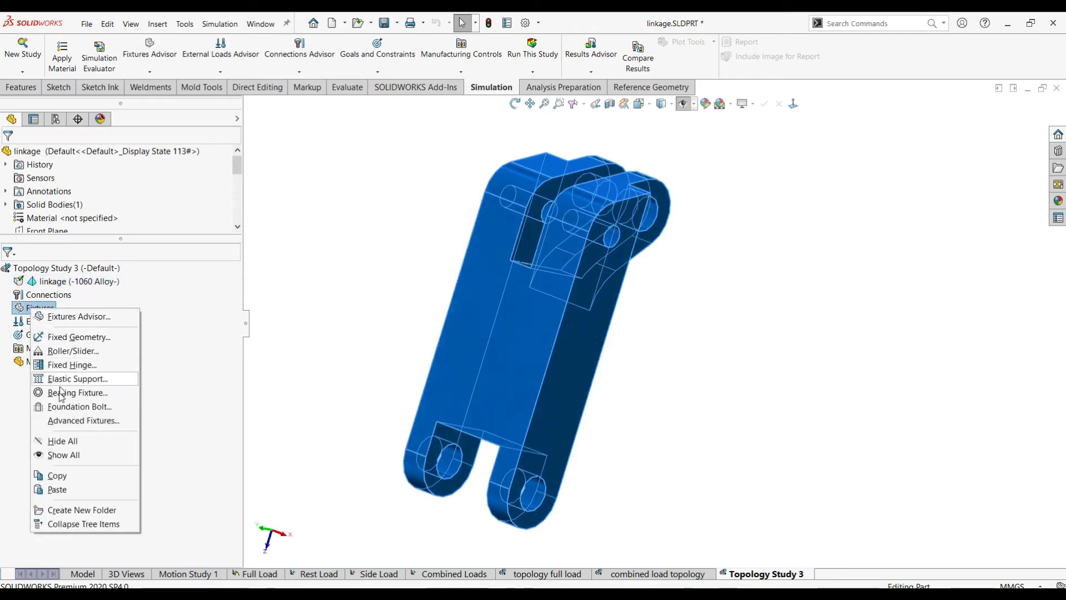
pyautogui.click(69, 490)
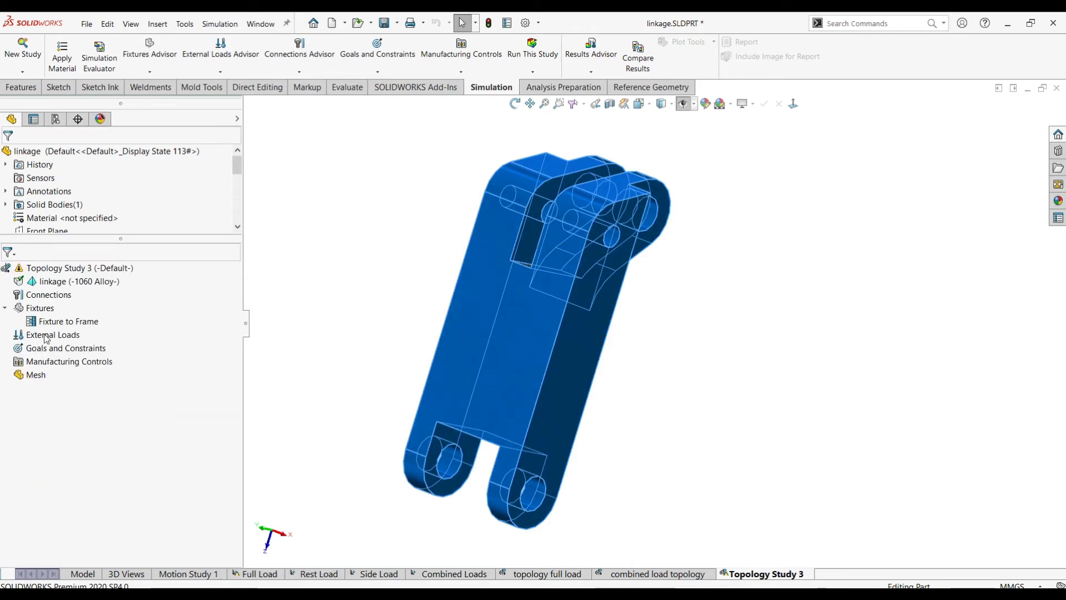
pyautogui.rightClick(48, 337)
pyautogui.click(59, 260)
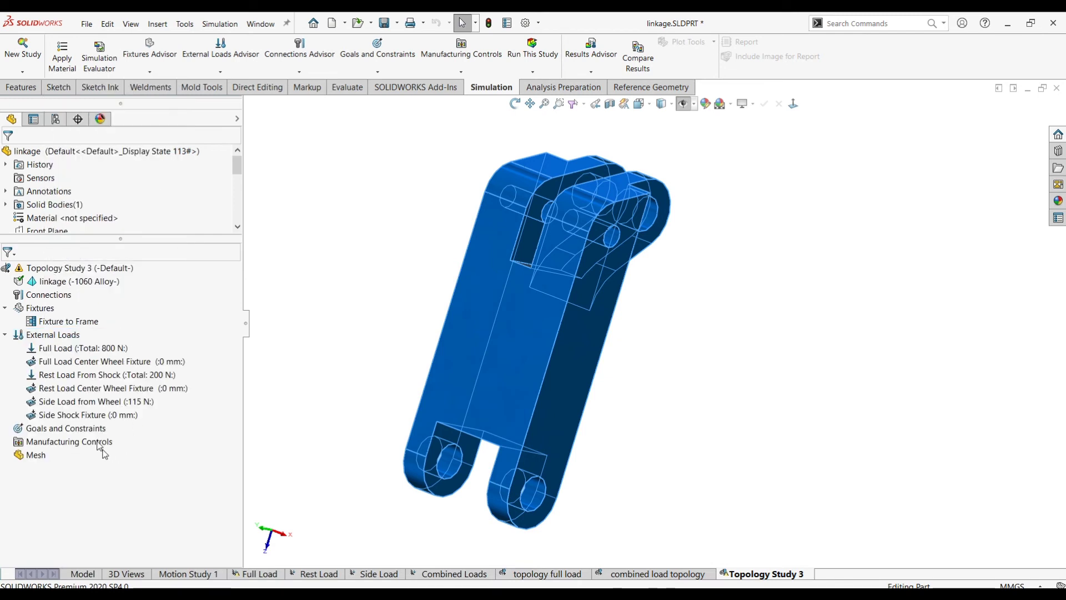
# Step: Set the goal to Minimize Mass with a resultant displacement constraint factor of 1.1 times the maximum sized model displacement
pyautogui.rightClick(60, 429)
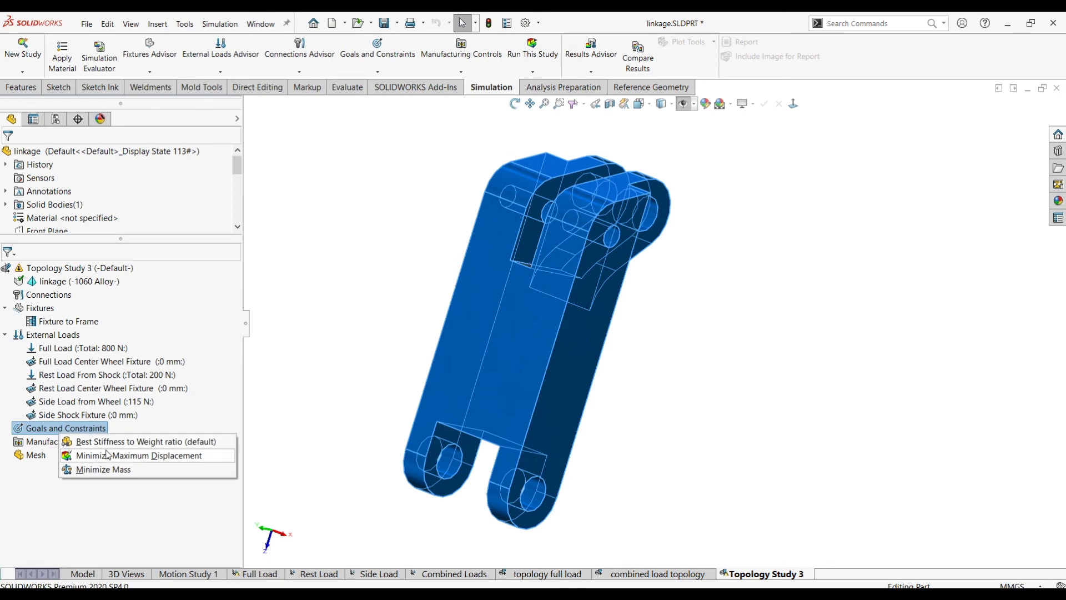
pyautogui.click(94, 469)
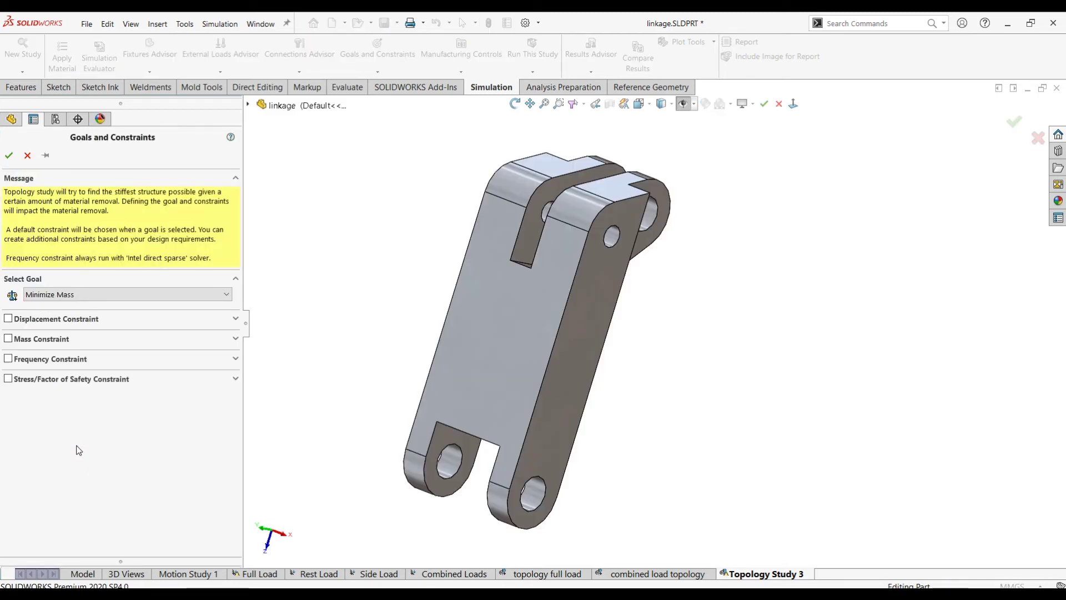
pyautogui.click(8, 322)
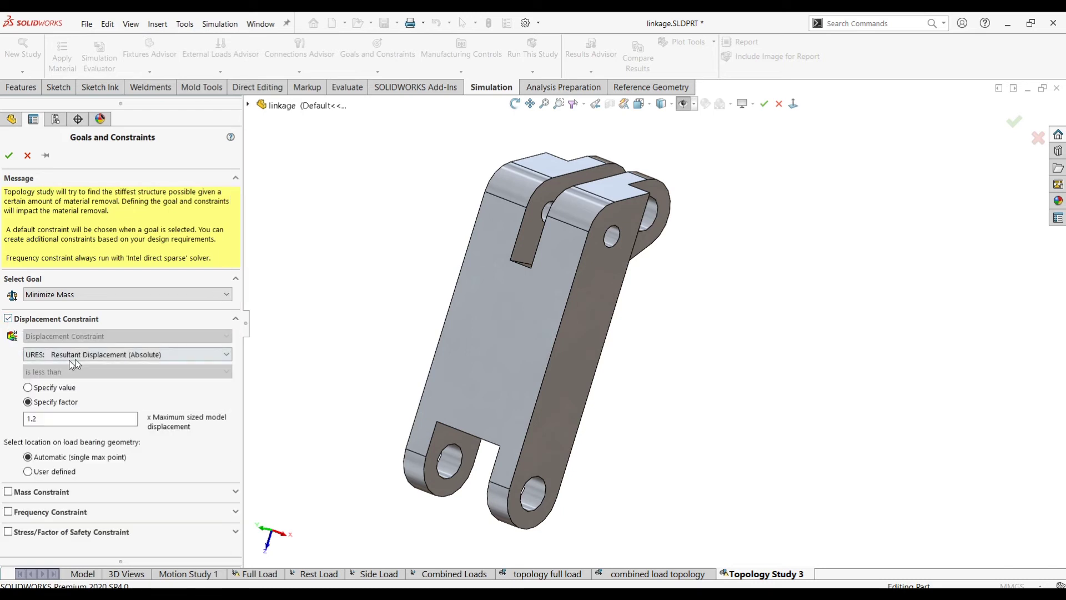
pyautogui.hotkey('ctrl', 'a')
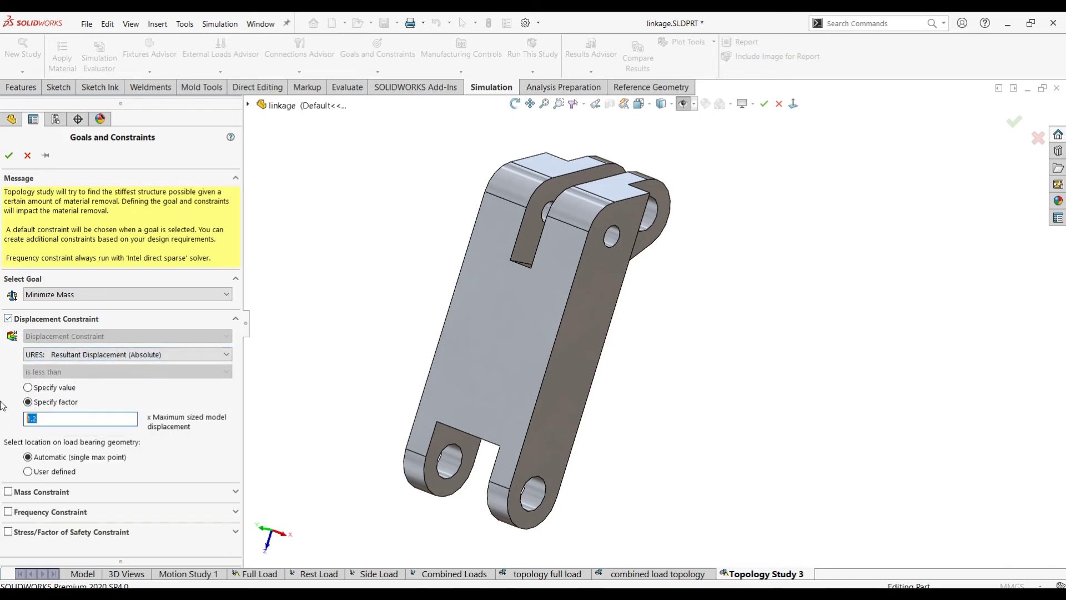
pyautogui.write('13')
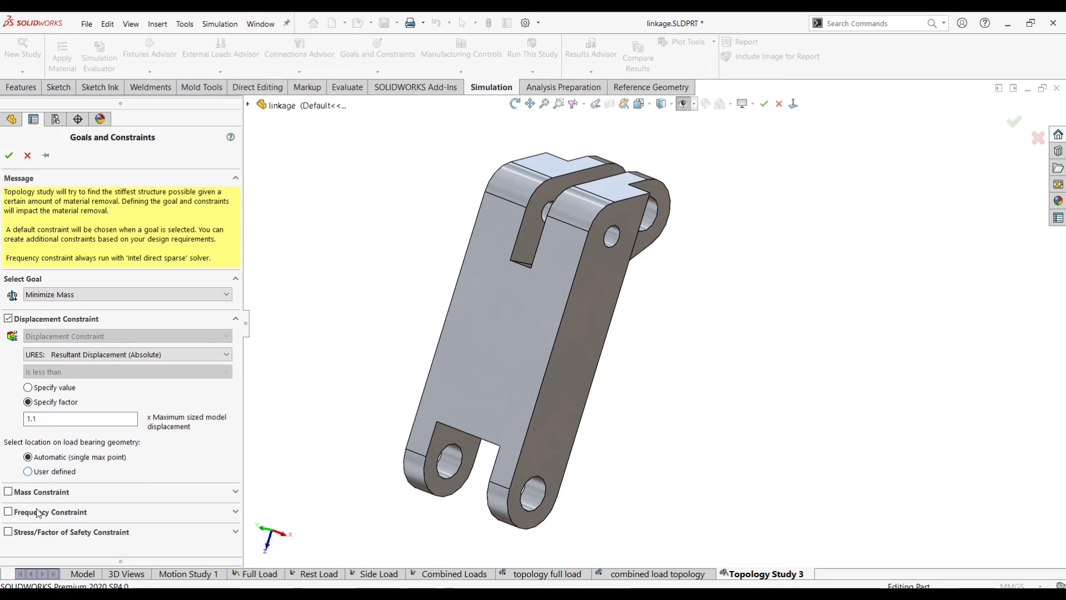
# Step: Add a mass constraint that reduces the linkage mass by 90% and accept the goals and constraints
pyautogui.click(15, 491)
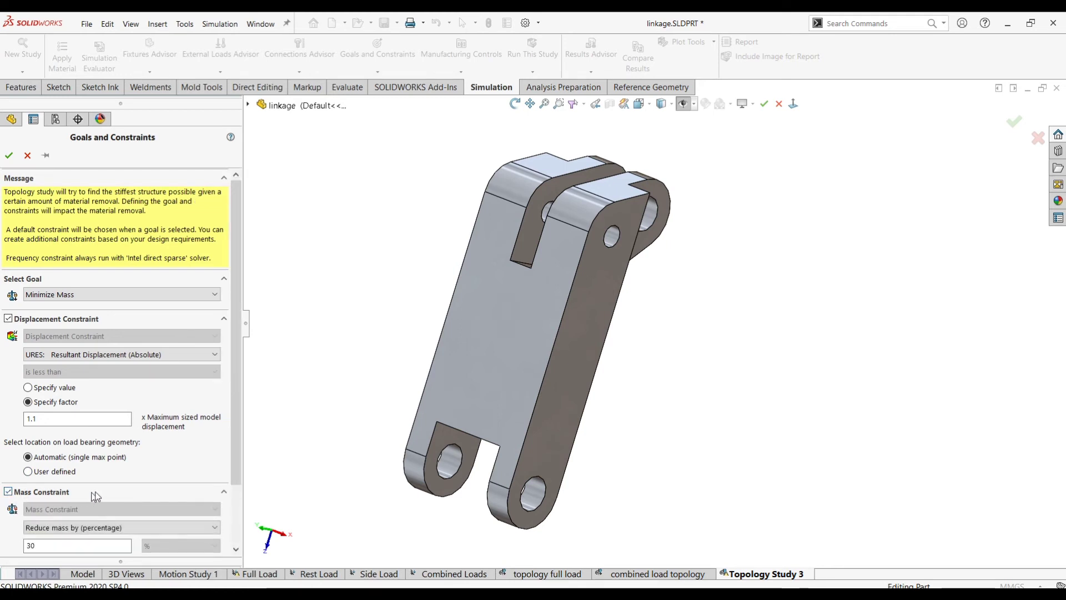
pyautogui.moveTo(236, 426); pyautogui.dragTo(236, 484)
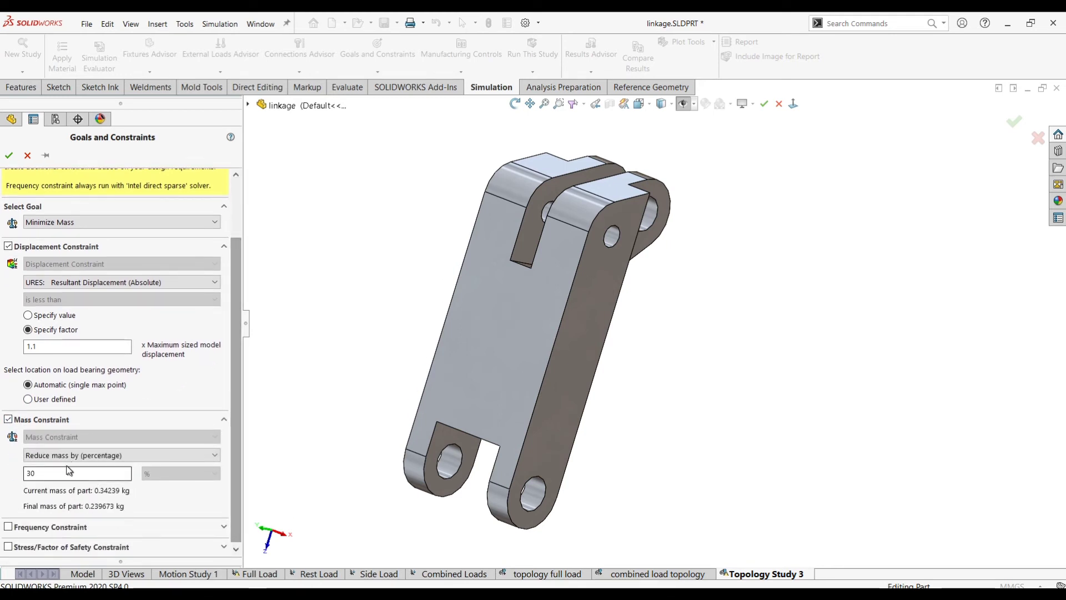
pyautogui.moveTo(62, 476); pyautogui.dragTo(3, 481)
pyautogui.write('90')
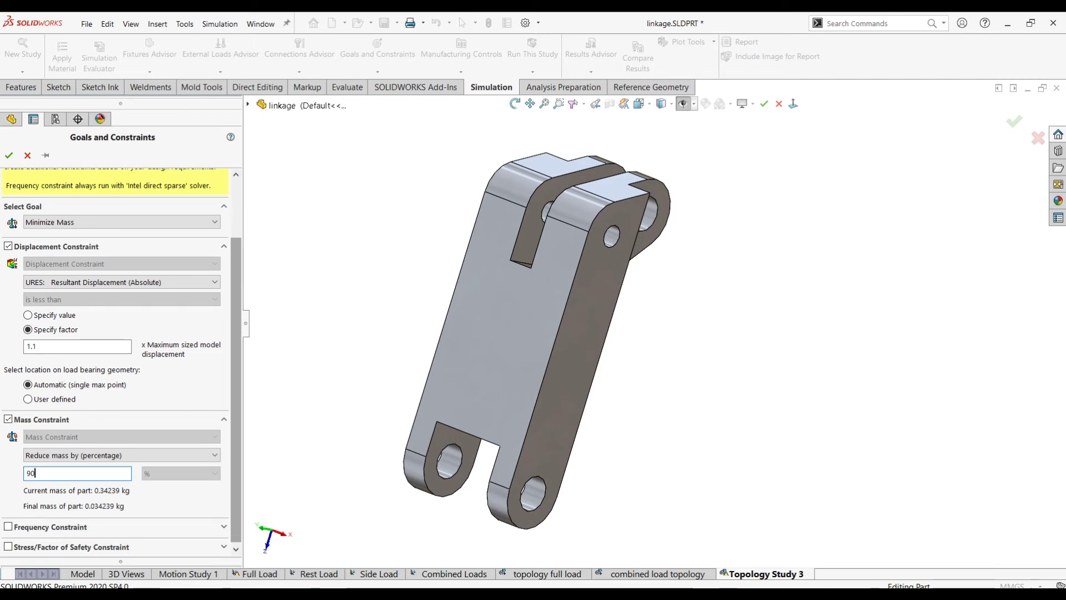
pyautogui.scroll(-1, 235, 460)
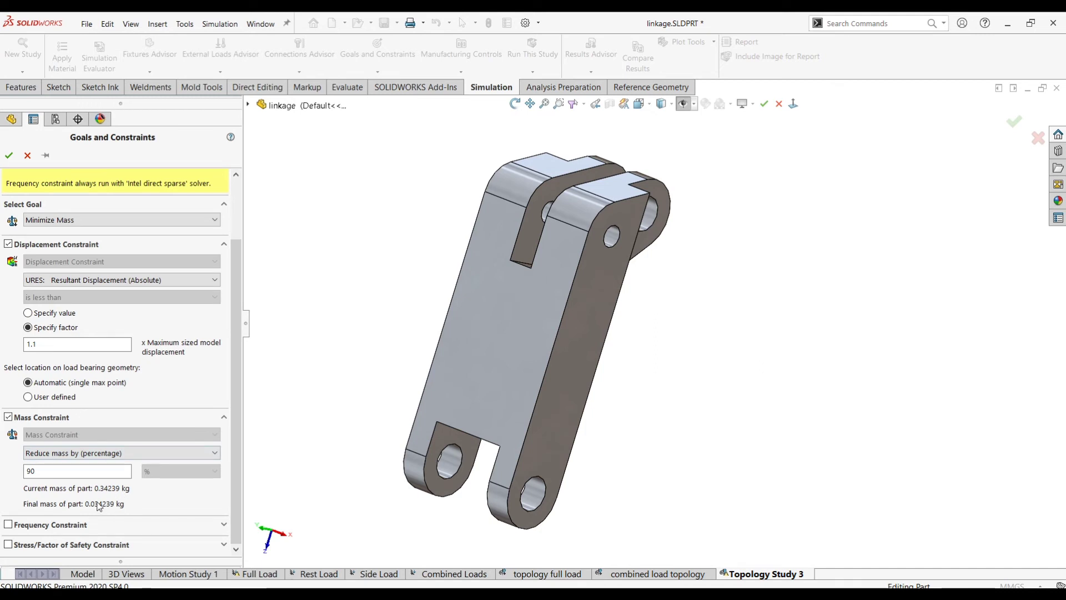
pyautogui.click(8, 157)
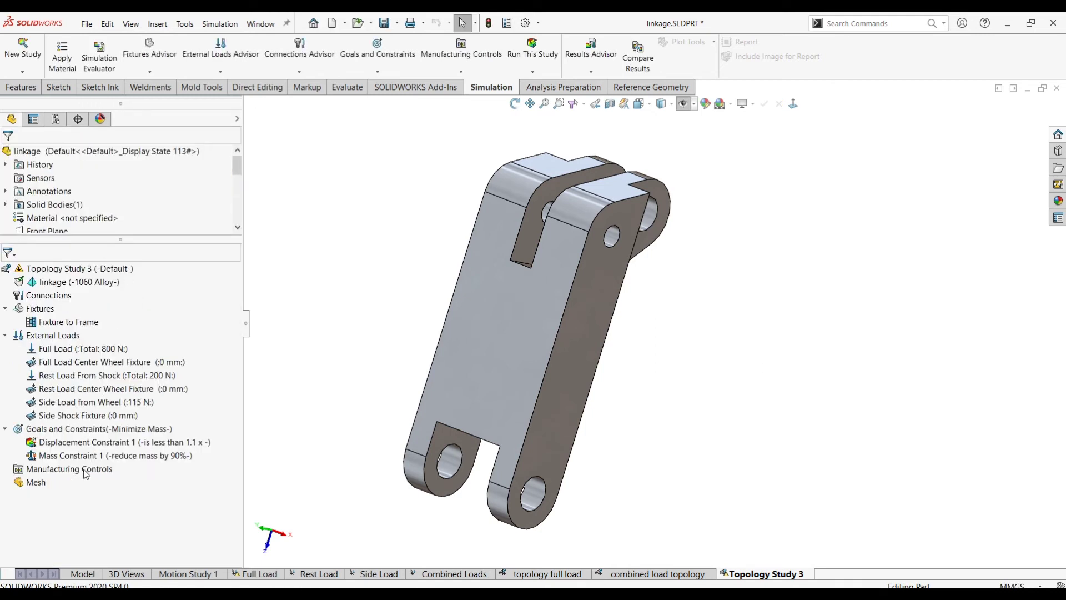
# Step: Add a half symmetry manufacturing control to Topology Study 3 using the Right Plane as the symmetry plane
pyautogui.rightClick(86, 473)
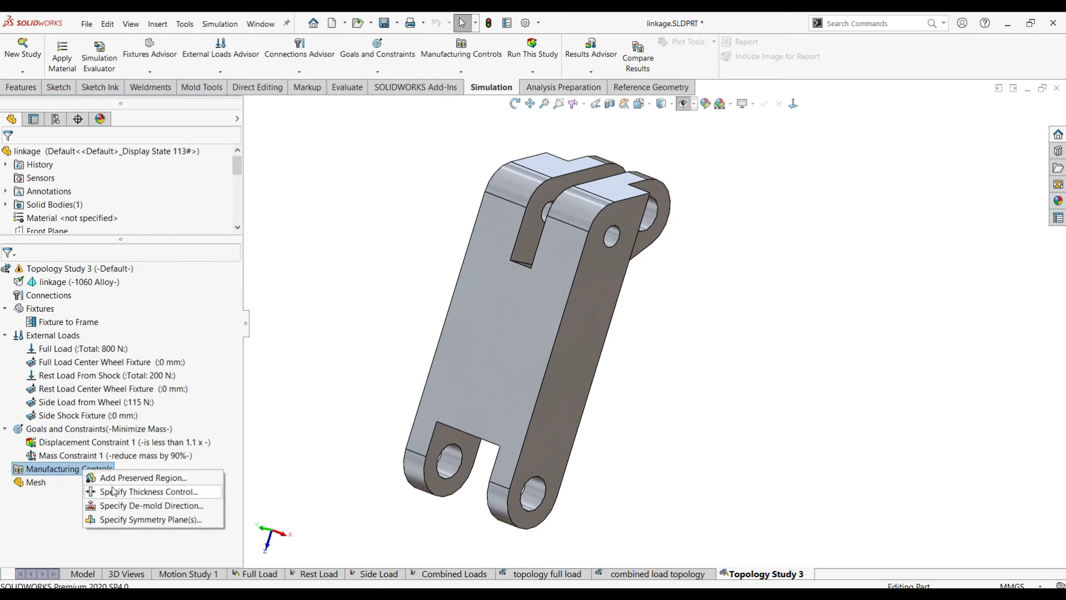
pyautogui.click(113, 521)
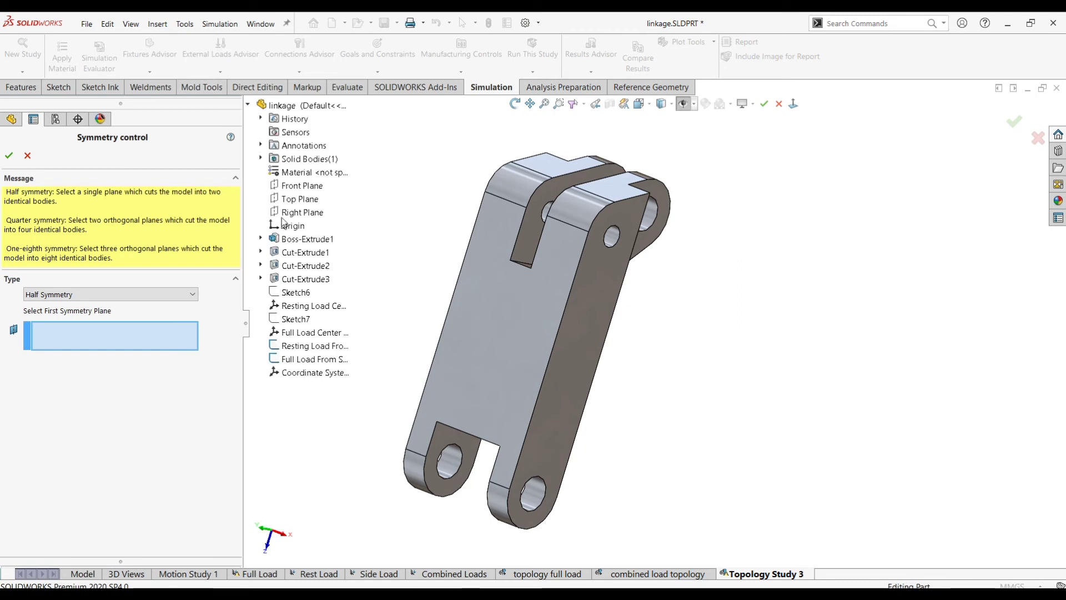
pyautogui.click(302, 212)
pyautogui.moveTo(484, 274); pyautogui.dragTo(561, 338, button='middle')
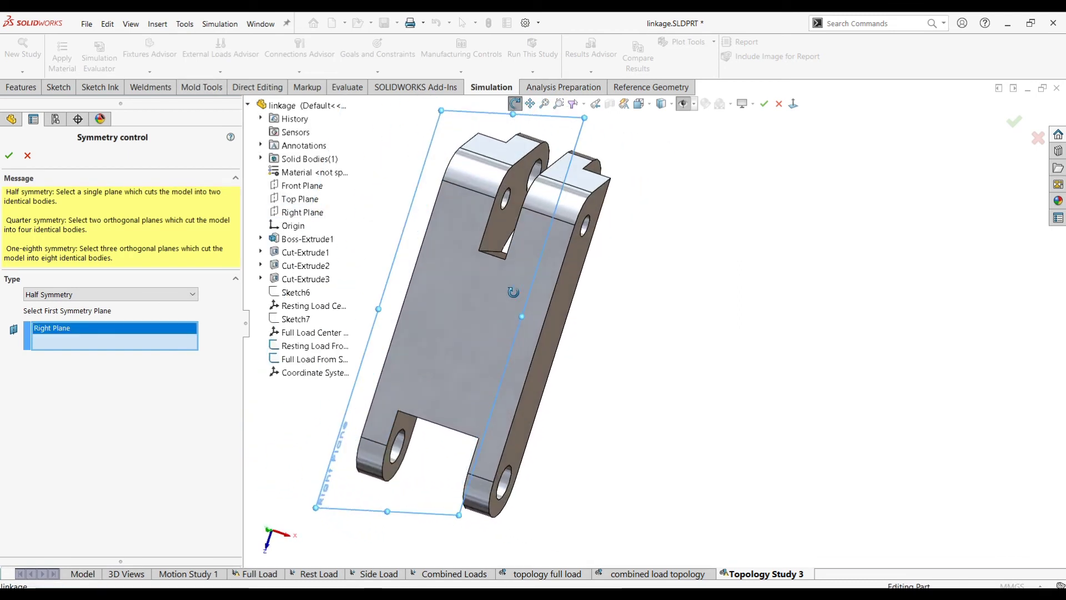
pyautogui.click(25, 158)
pyautogui.rightClick(57, 474)
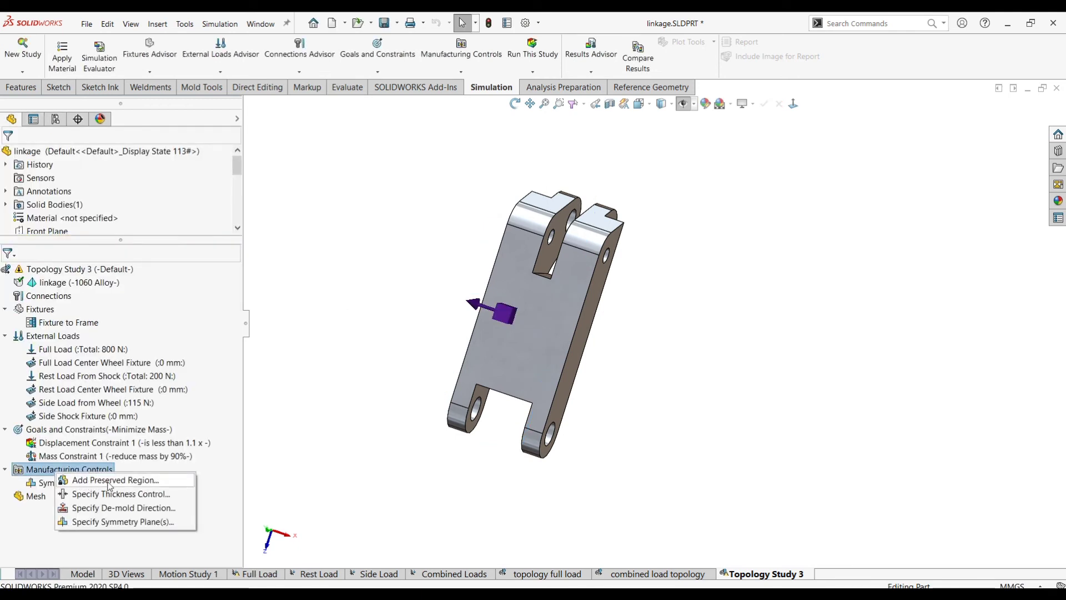
pyautogui.click(110, 481)
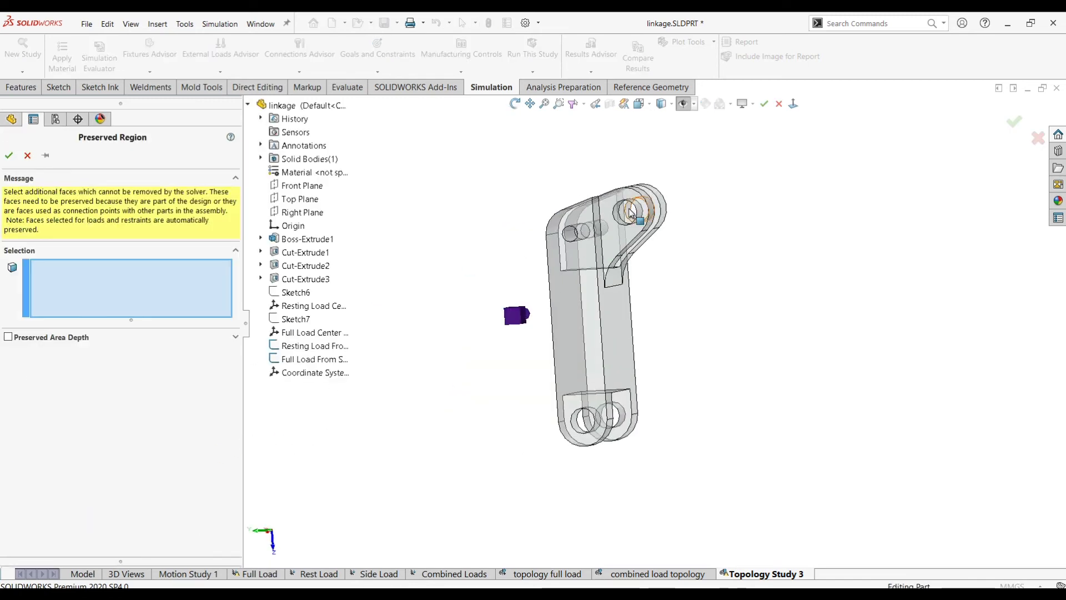
pyautogui.scroll(-5, 632, 210)
pyautogui.click(607, 295)
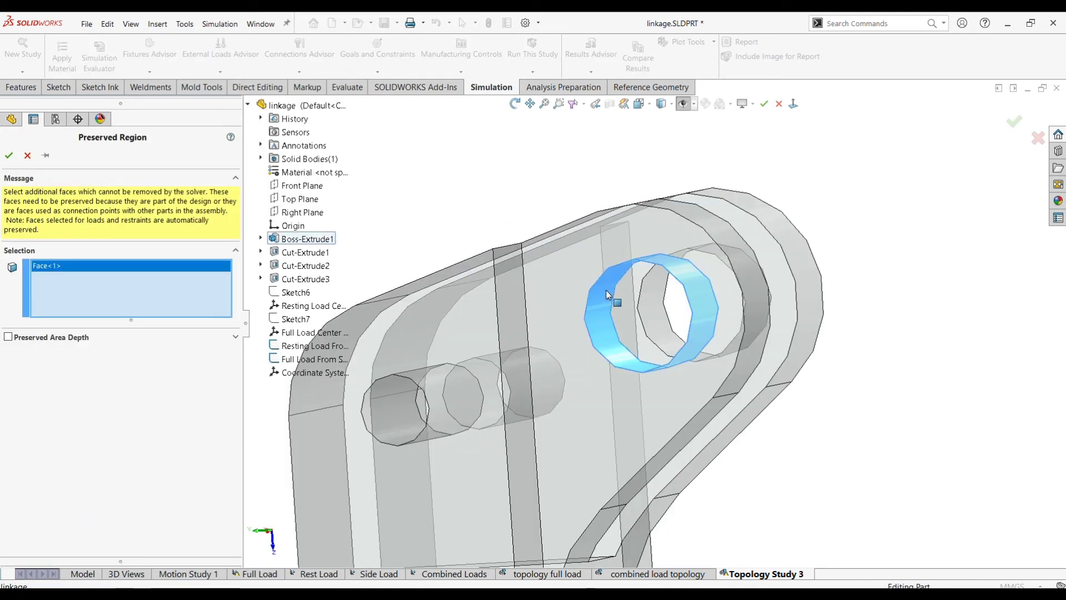
pyautogui.click(719, 235)
pyautogui.click(780, 227)
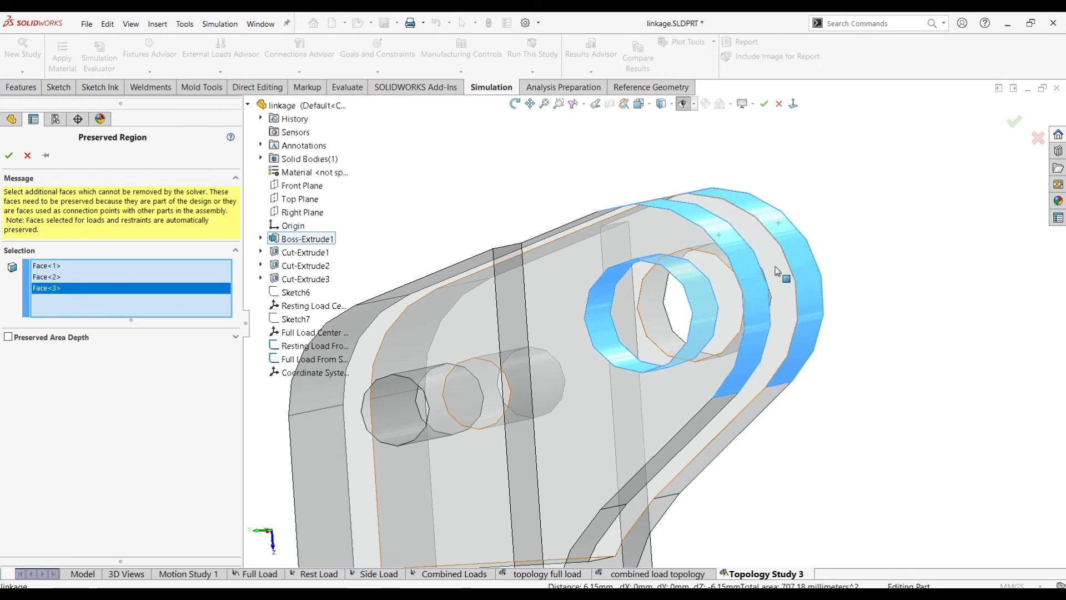
pyautogui.scroll(3, 655, 324)
pyautogui.click(687, 395)
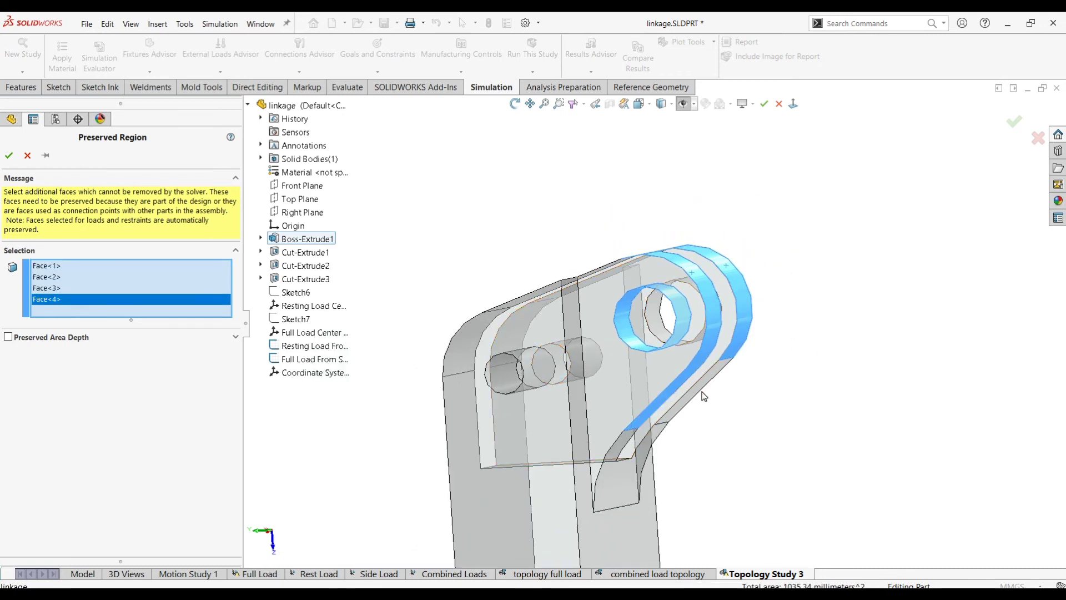
pyautogui.click(698, 393)
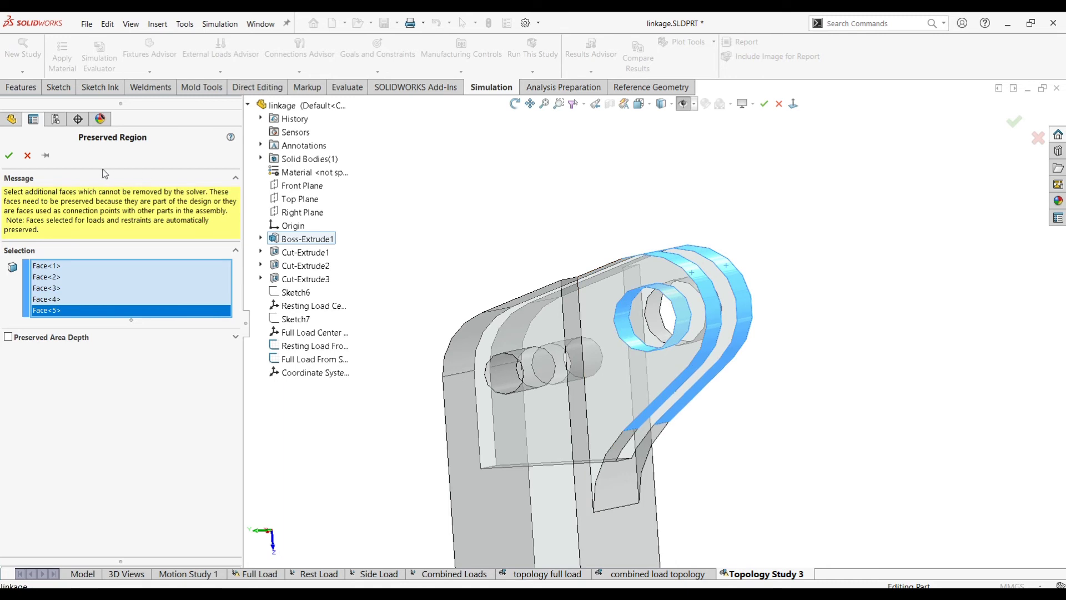
pyautogui.click(27, 155)
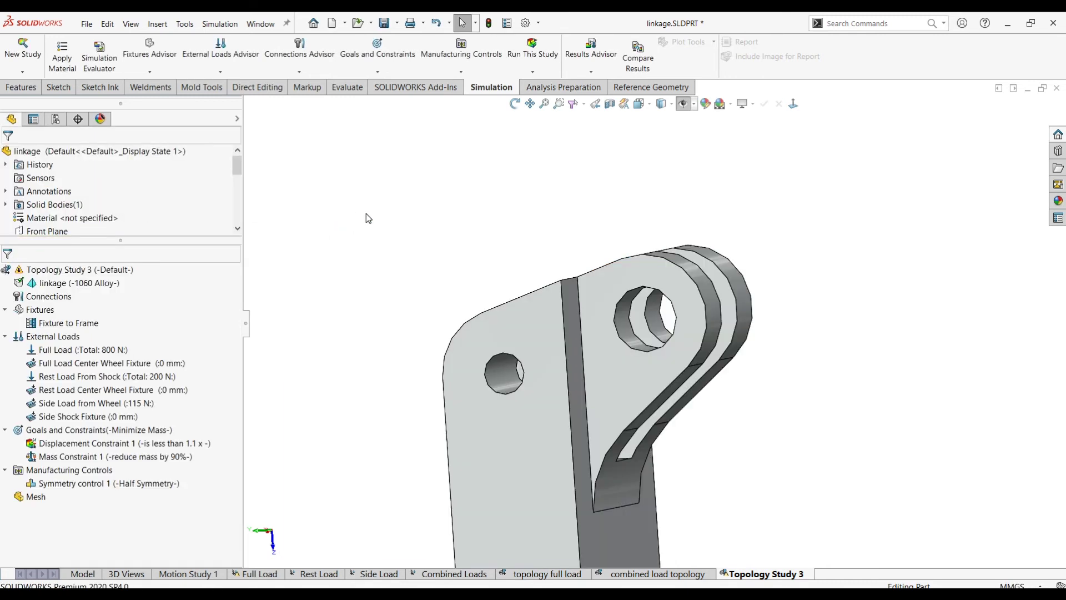
# Step: Add a mid-plane, both-directions de-mold control with automatic central mid plane, using the short edge between the end lugs as pull direction
pyautogui.rightClick(76, 474)
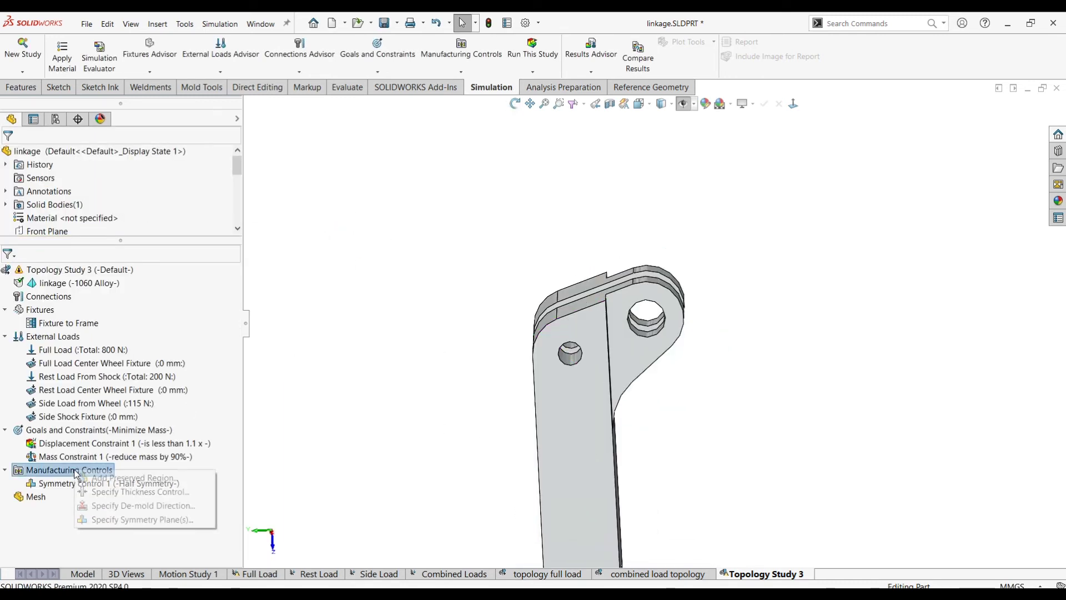
pyautogui.click(97, 507)
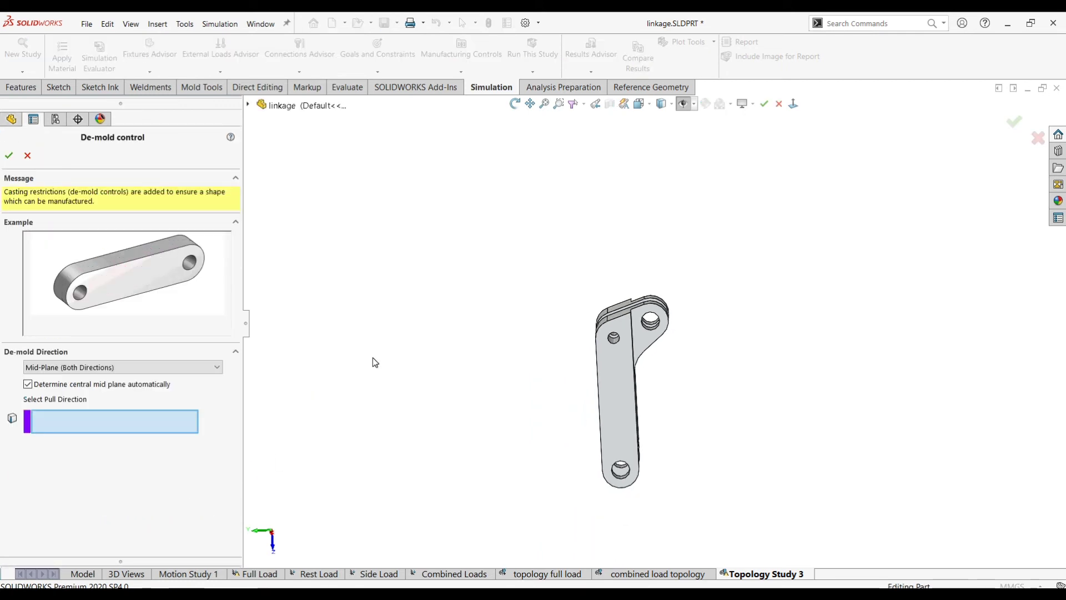
pyautogui.moveTo(375, 362); pyautogui.dragTo(488, 211, button='middle')
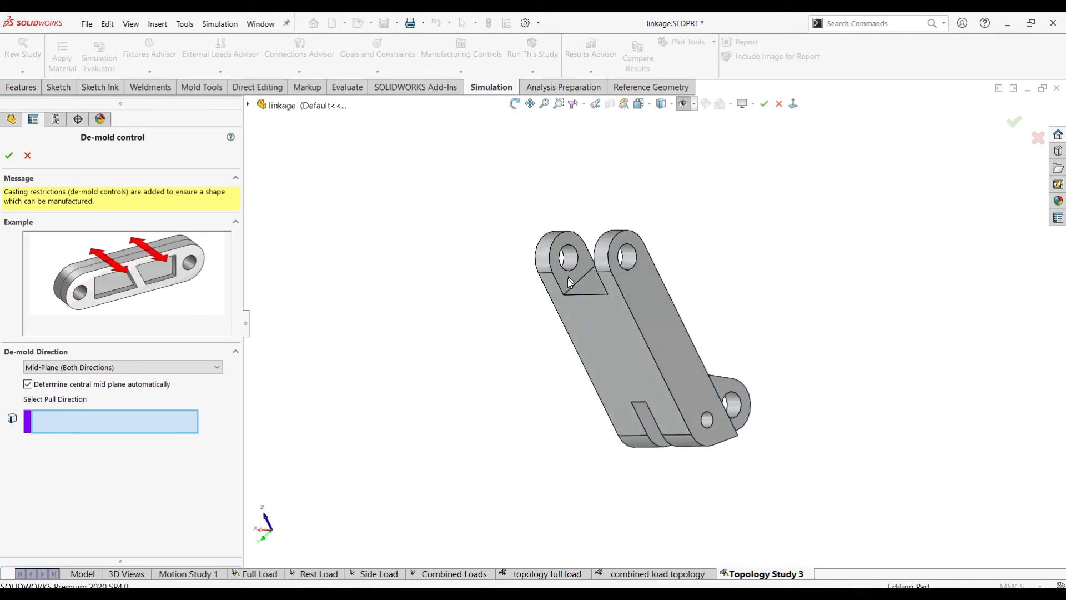
pyautogui.click(572, 287)
pyautogui.moveTo(453, 305); pyautogui.dragTo(431, 355, button='middle')
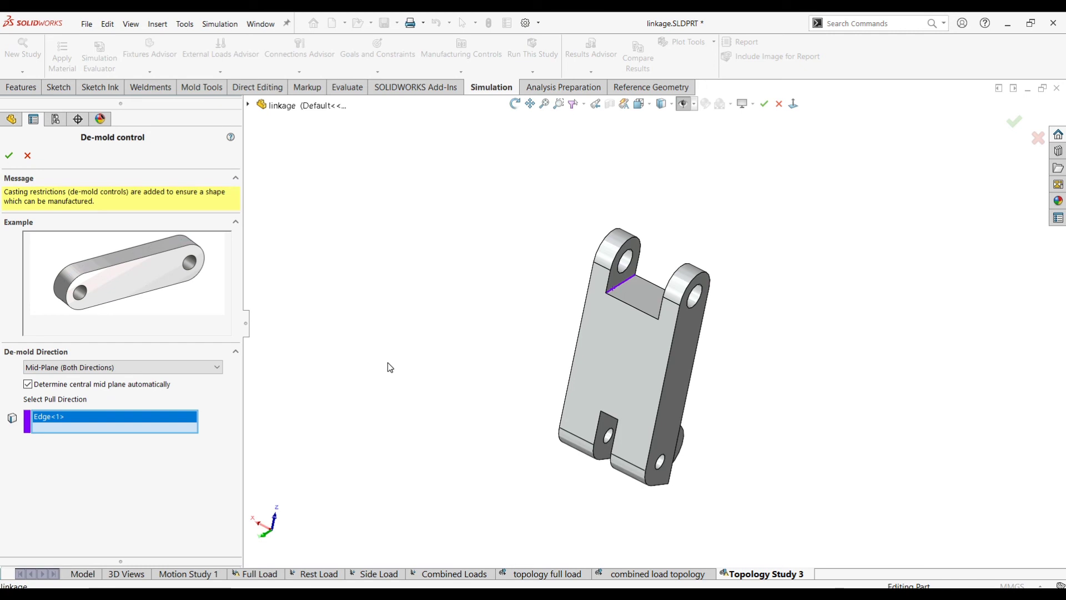
pyautogui.click(9, 157)
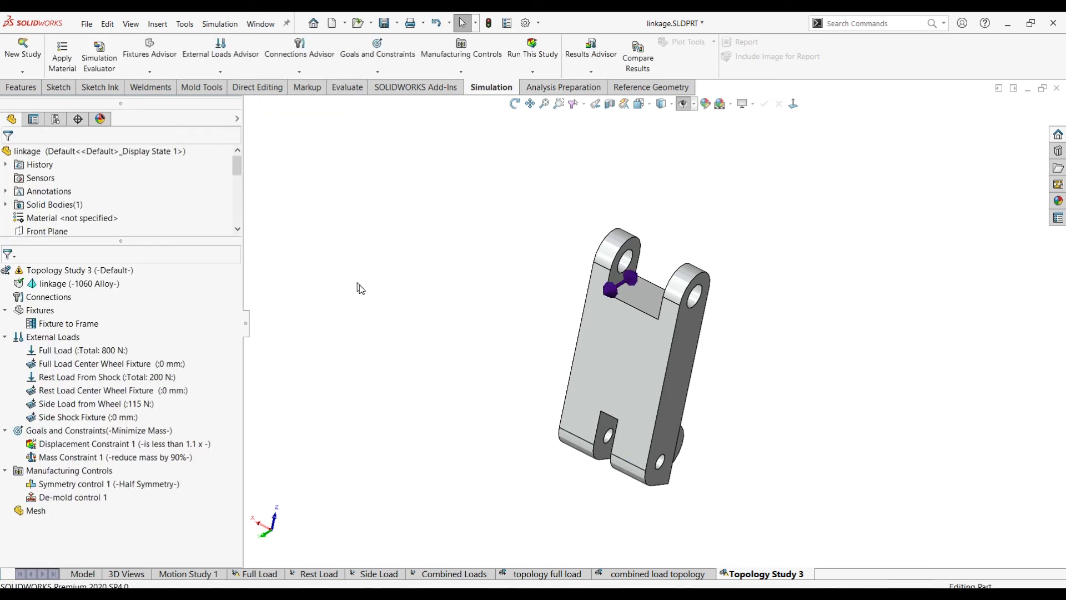
# Step: Show the Material Mass plot of the topology full load study and examine the optimized linkage shape from several sides
pyautogui.moveTo(364, 284); pyautogui.dragTo(479, 278, button='middle')
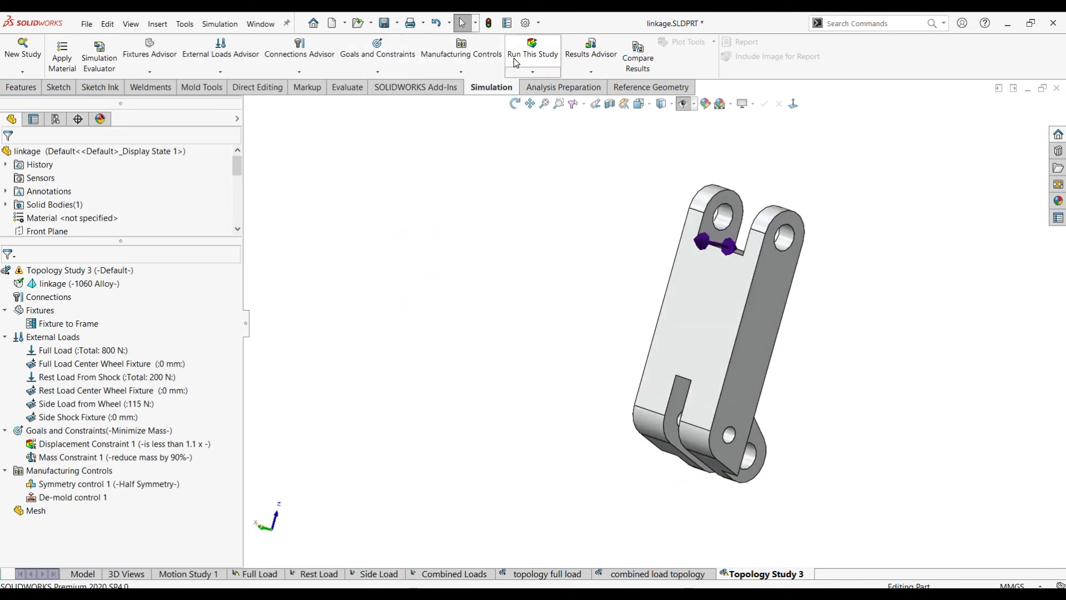
pyautogui.click(551, 574)
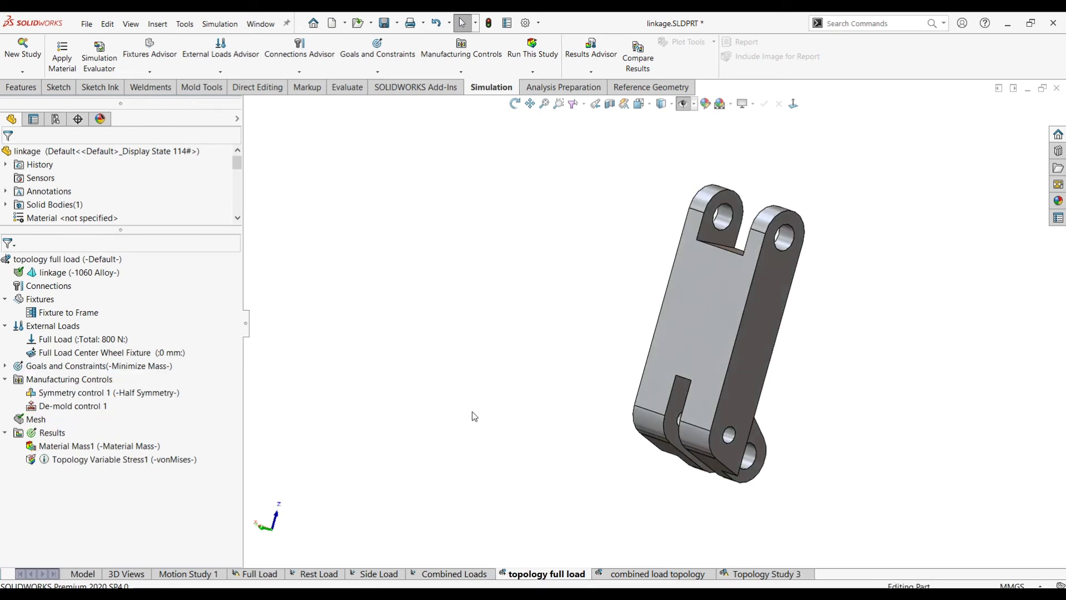
pyautogui.doubleClick(117, 451)
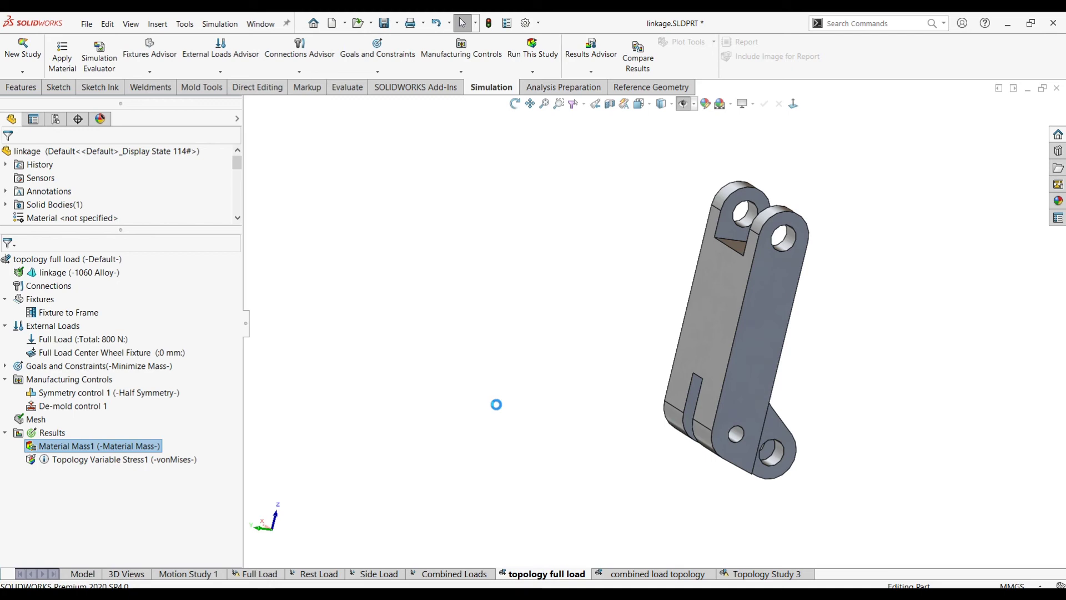
pyautogui.moveTo(553, 364); pyautogui.dragTo(469, 427, button='middle')
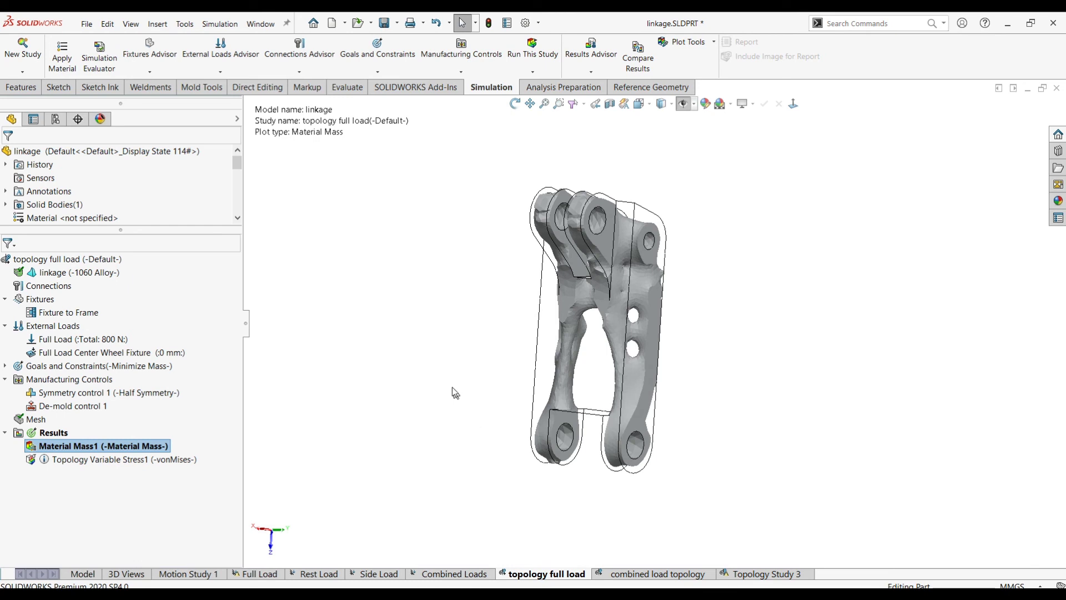
pyautogui.moveTo(445, 373); pyautogui.dragTo(174, 381, button='middle')
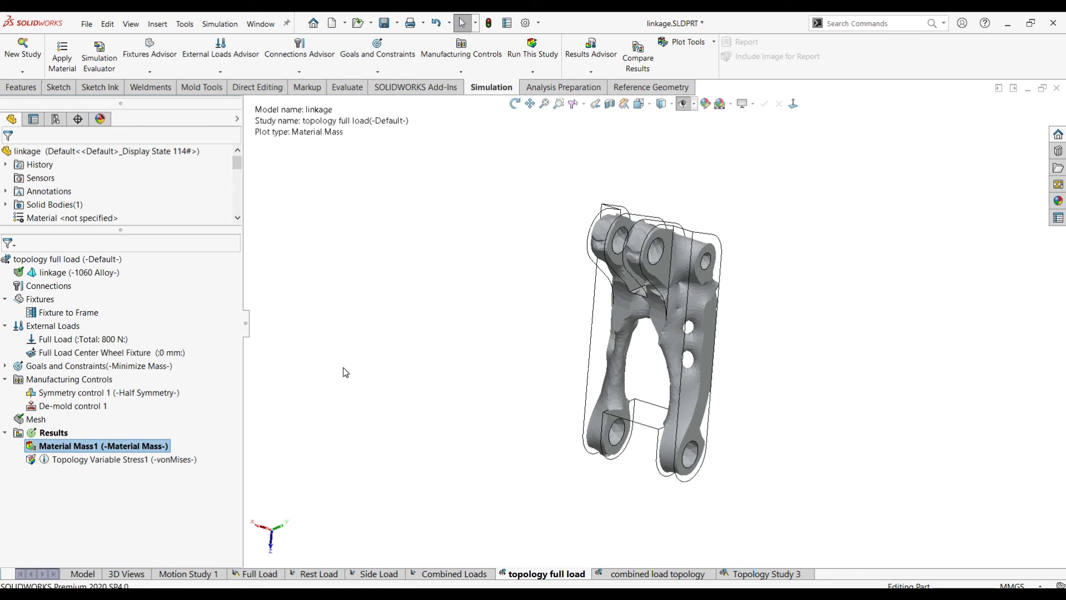
# Step: Open the combined load topology study and review its goal and mass constraint
pyautogui.click(655, 574)
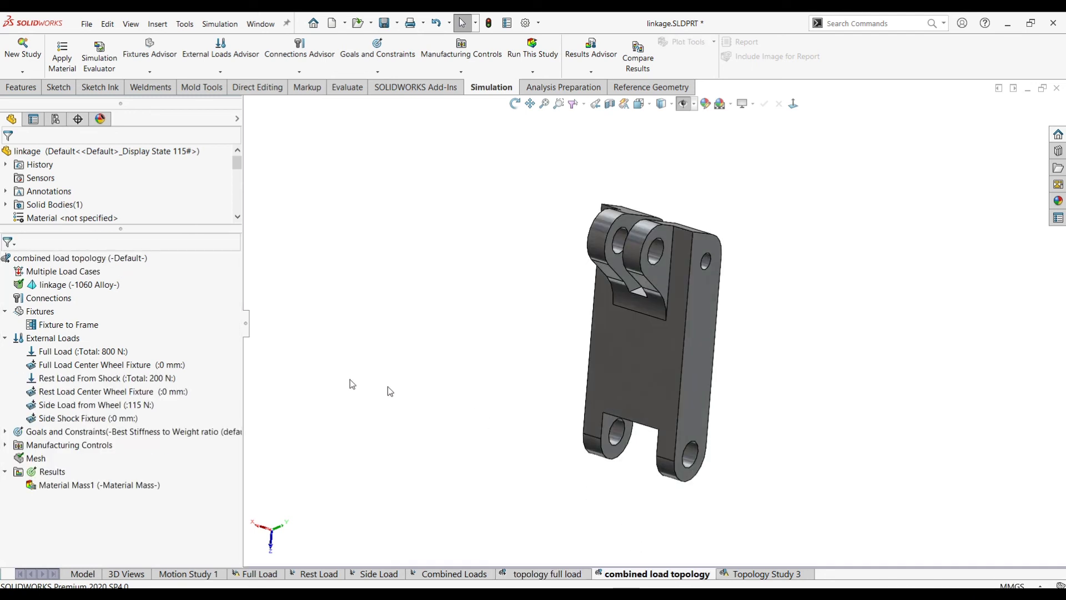
pyautogui.click(157, 437)
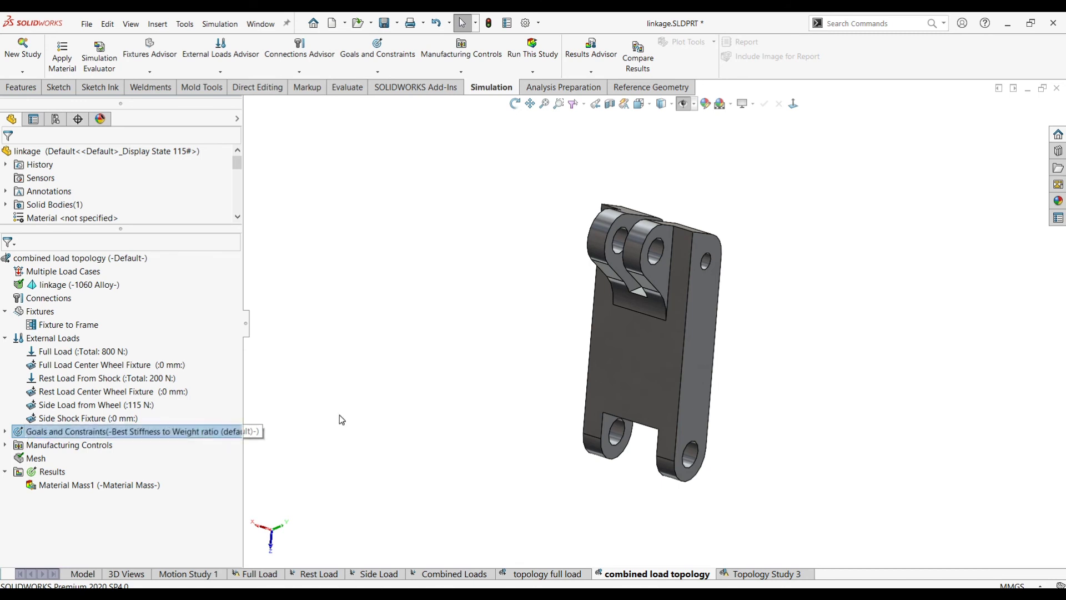
pyautogui.click(5, 431)
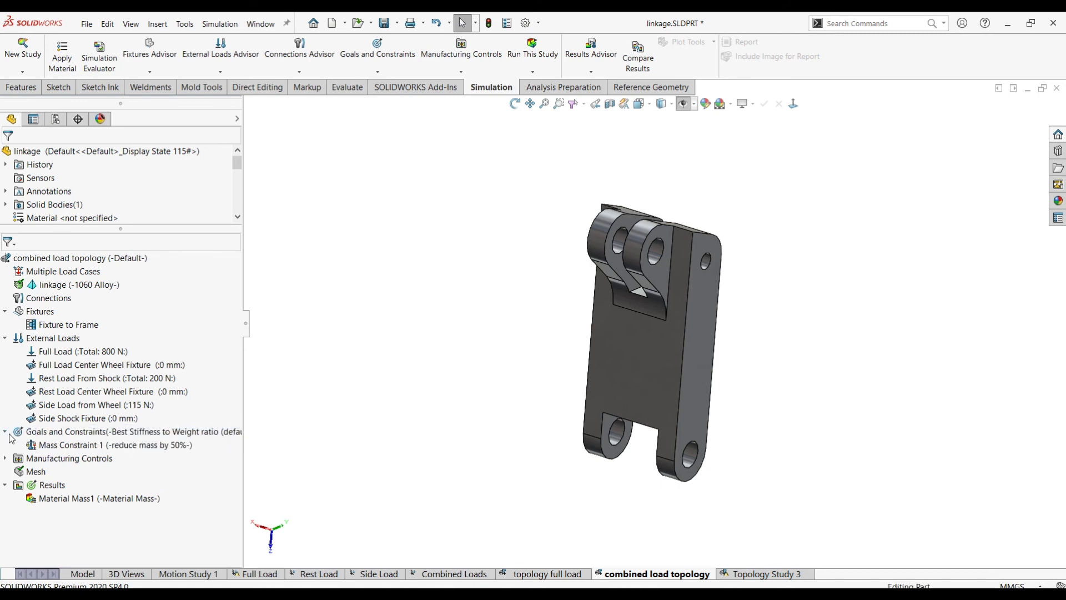
pyautogui.click(122, 447)
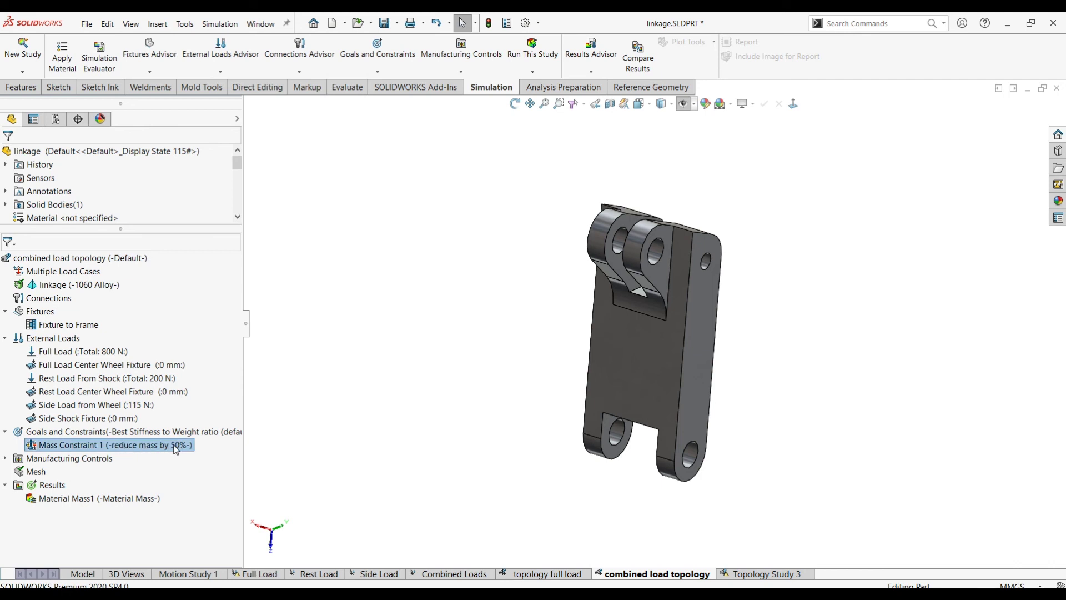
pyautogui.click(250, 472)
# Step: Show the Material Mass plot of the combined load topology study and examine the optimized linkage
pyautogui.click(43, 500)
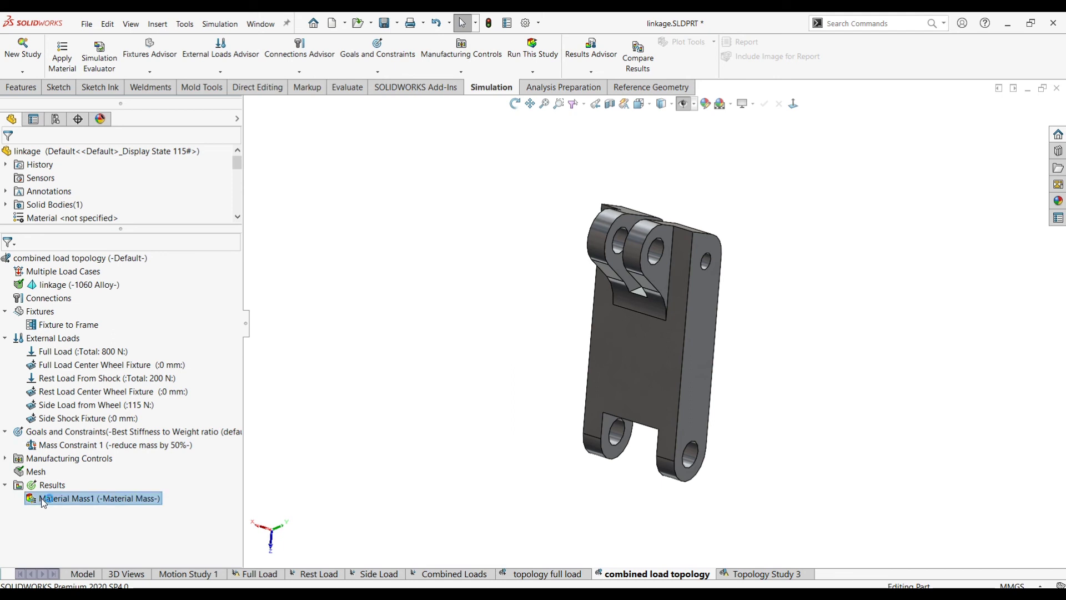
pyautogui.click(44, 500)
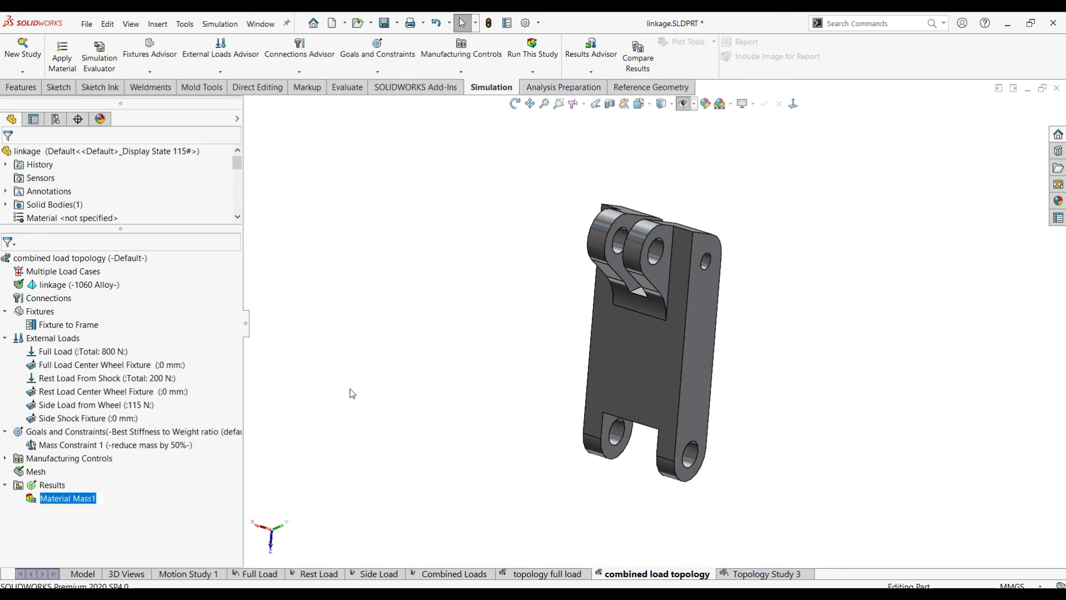
pyautogui.click(452, 364)
pyautogui.click(50, 499)
pyautogui.click(86, 497)
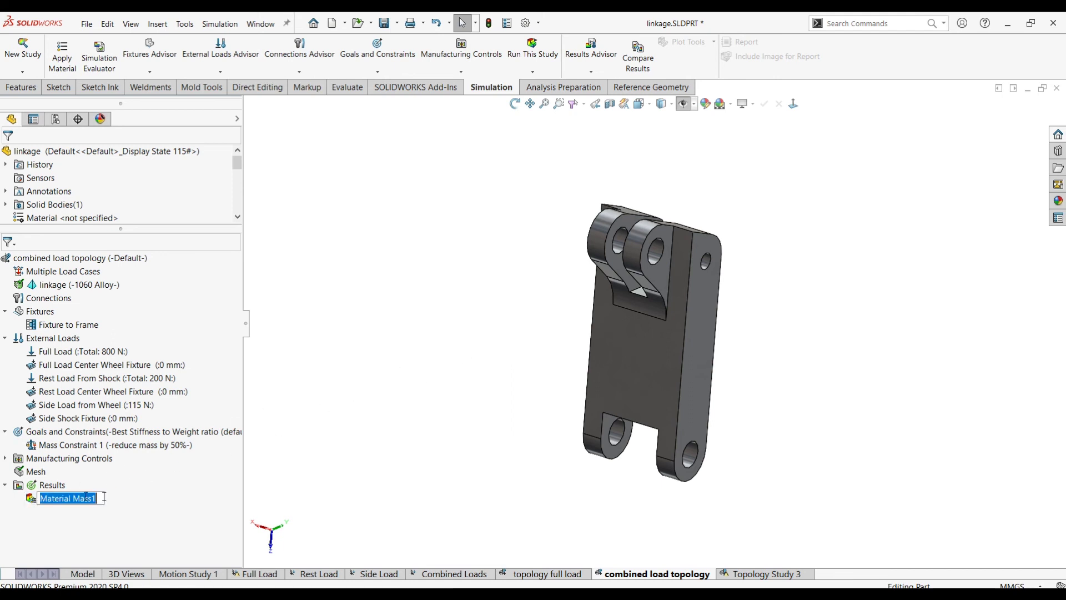
pyautogui.click(433, 383)
pyautogui.click(114, 498)
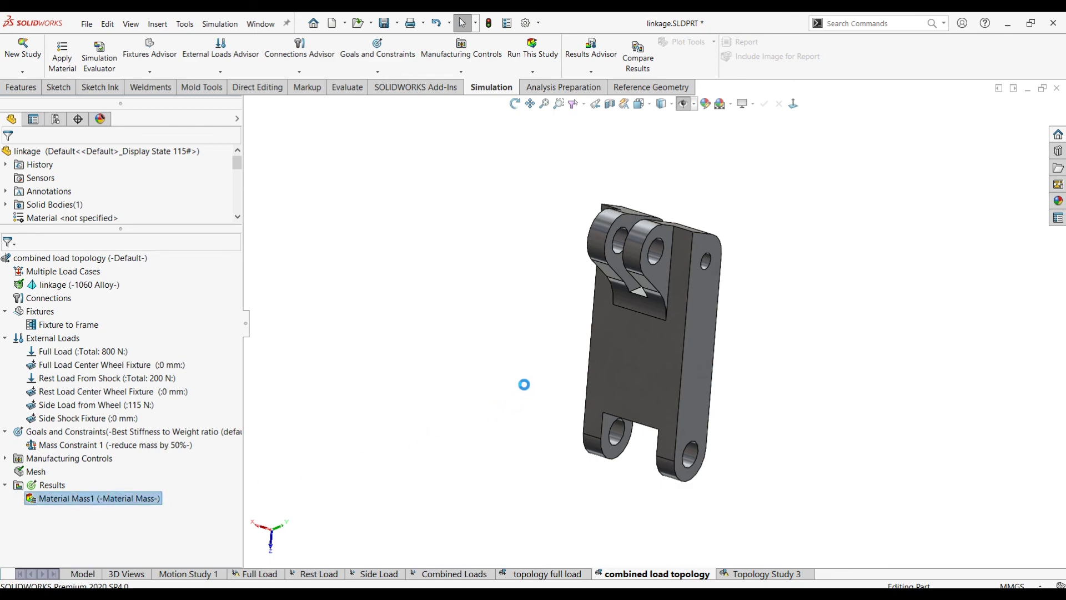
pyautogui.moveTo(524, 383); pyautogui.dragTo(730, 330, button='middle')
# Step: Export the combined load topology's smoothed mesh as a solid body into a new part file saved in the Desktop folder
pyautogui.rightClick(78, 498)
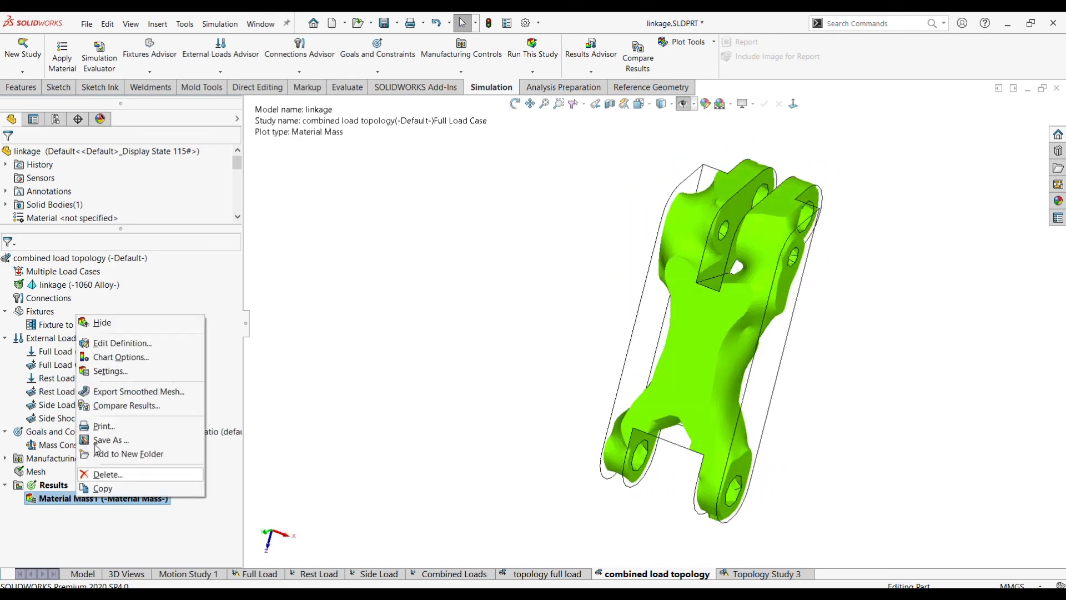
pyautogui.click(139, 391)
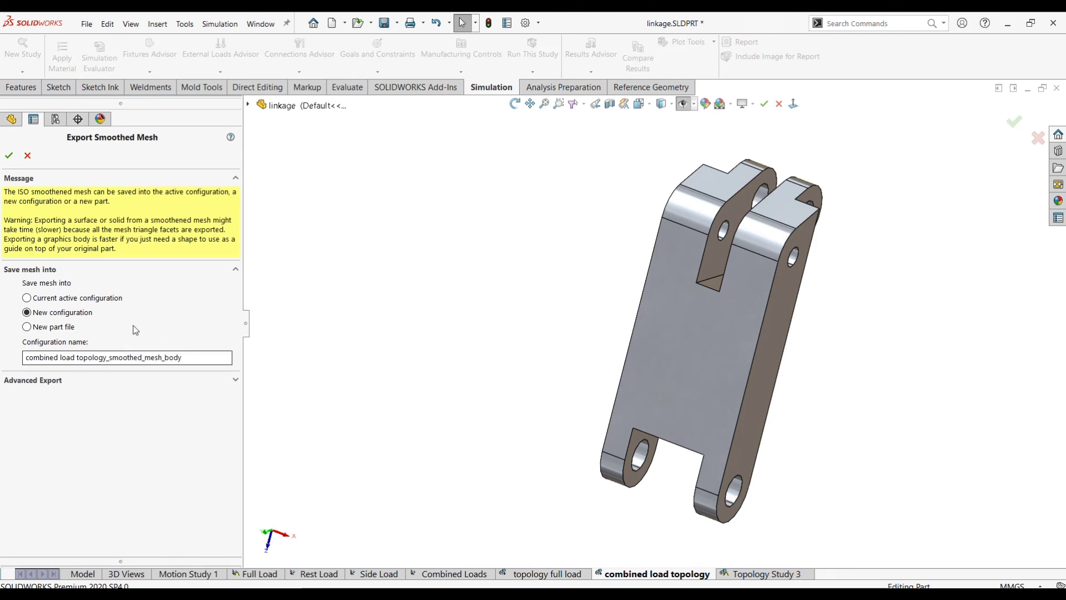
pyautogui.click(54, 328)
pyautogui.click(53, 412)
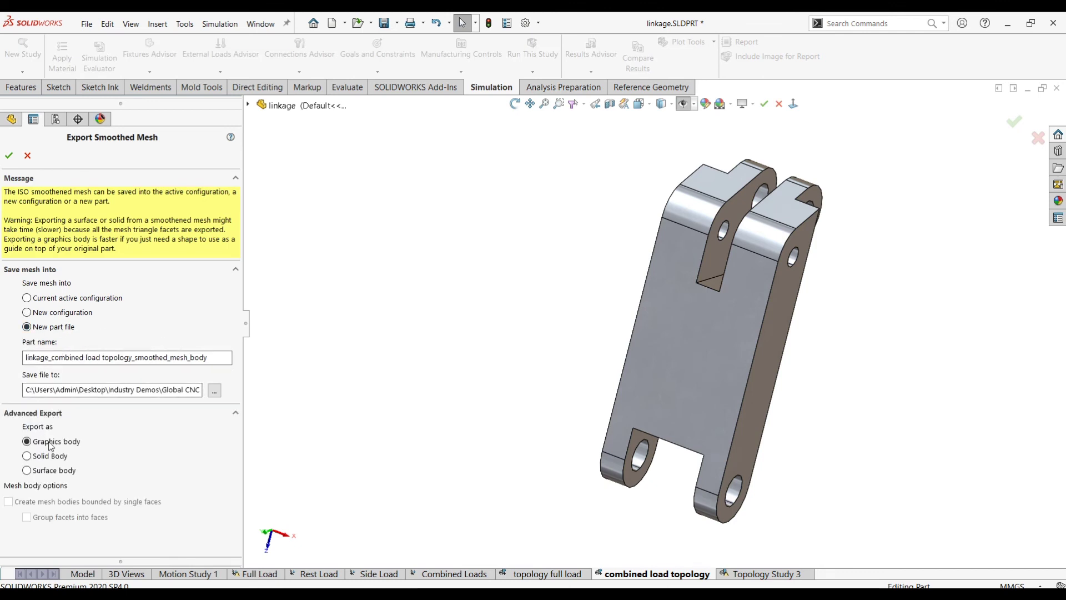
pyautogui.click(46, 459)
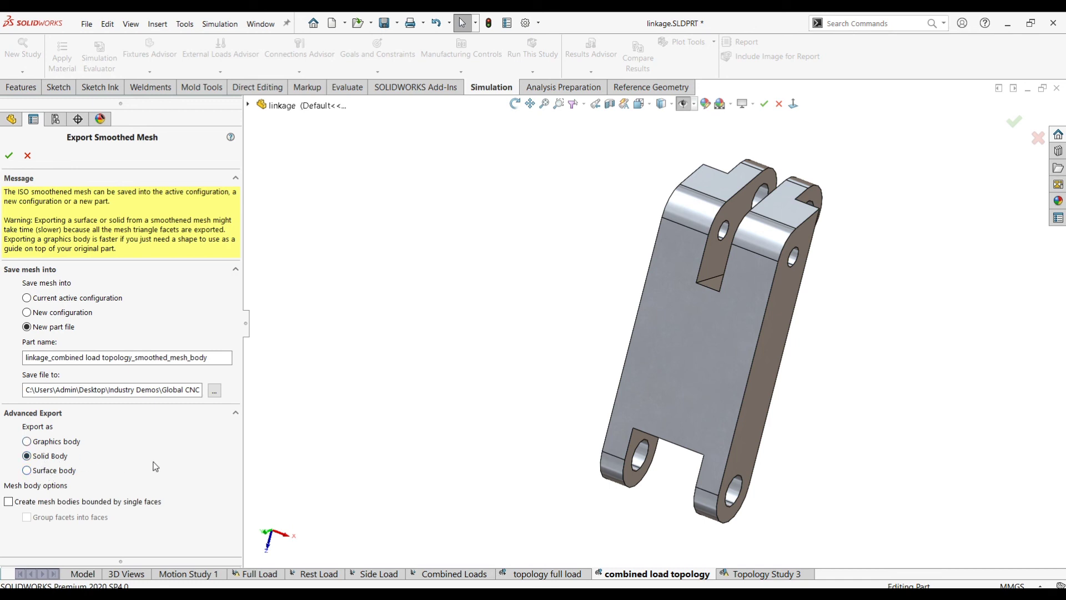
pyautogui.click(214, 390)
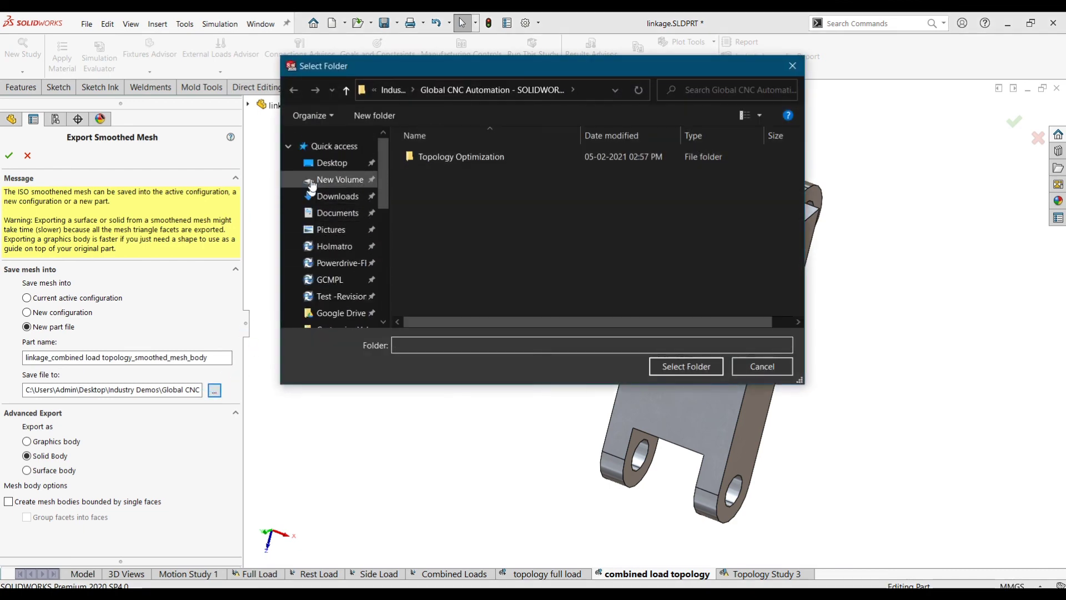
pyautogui.click(333, 93)
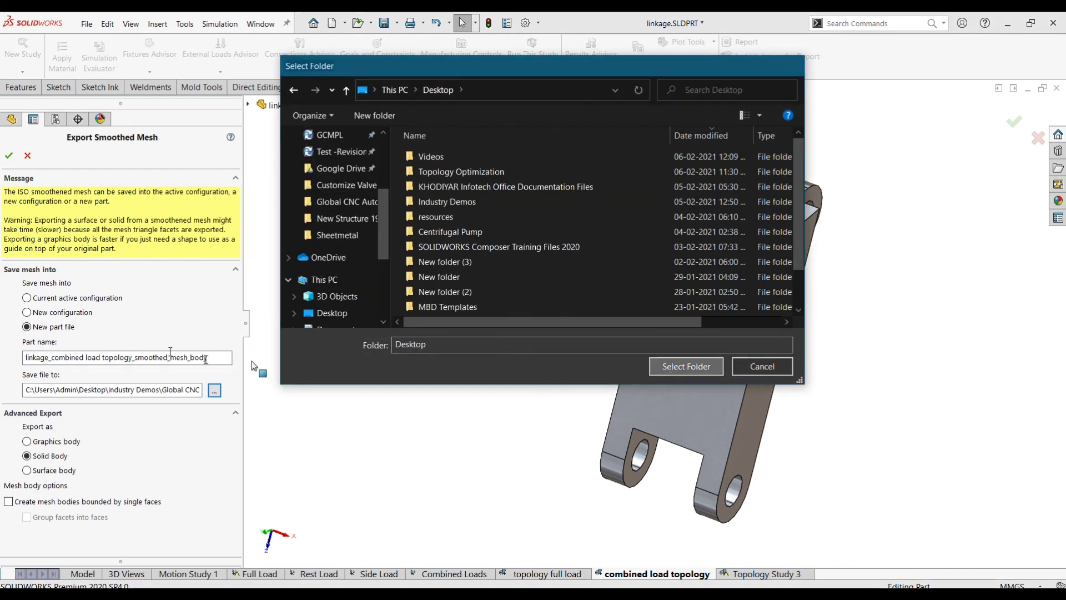
pyautogui.click(687, 366)
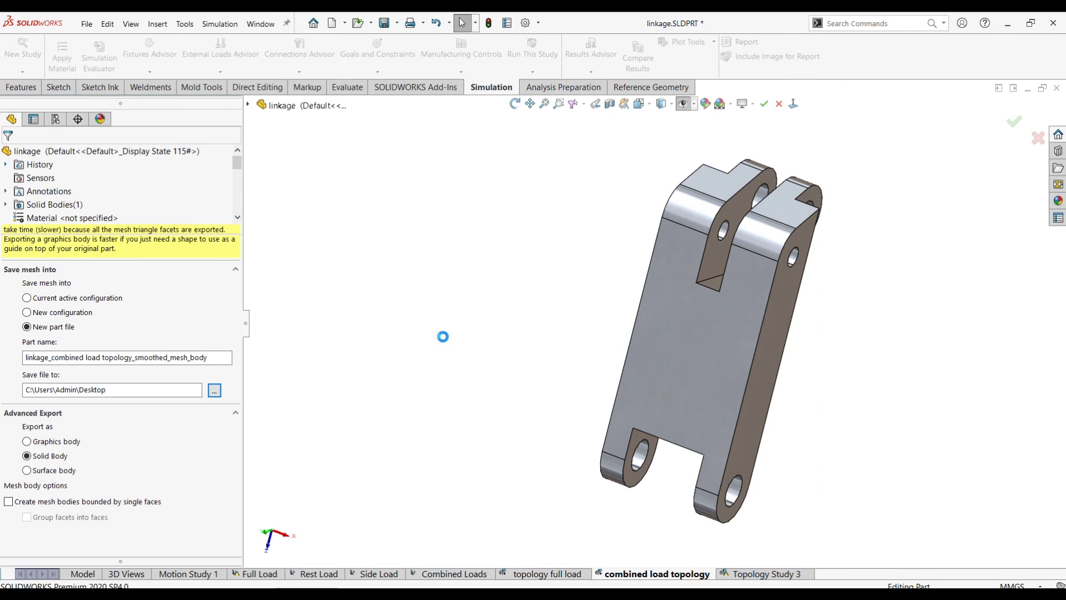